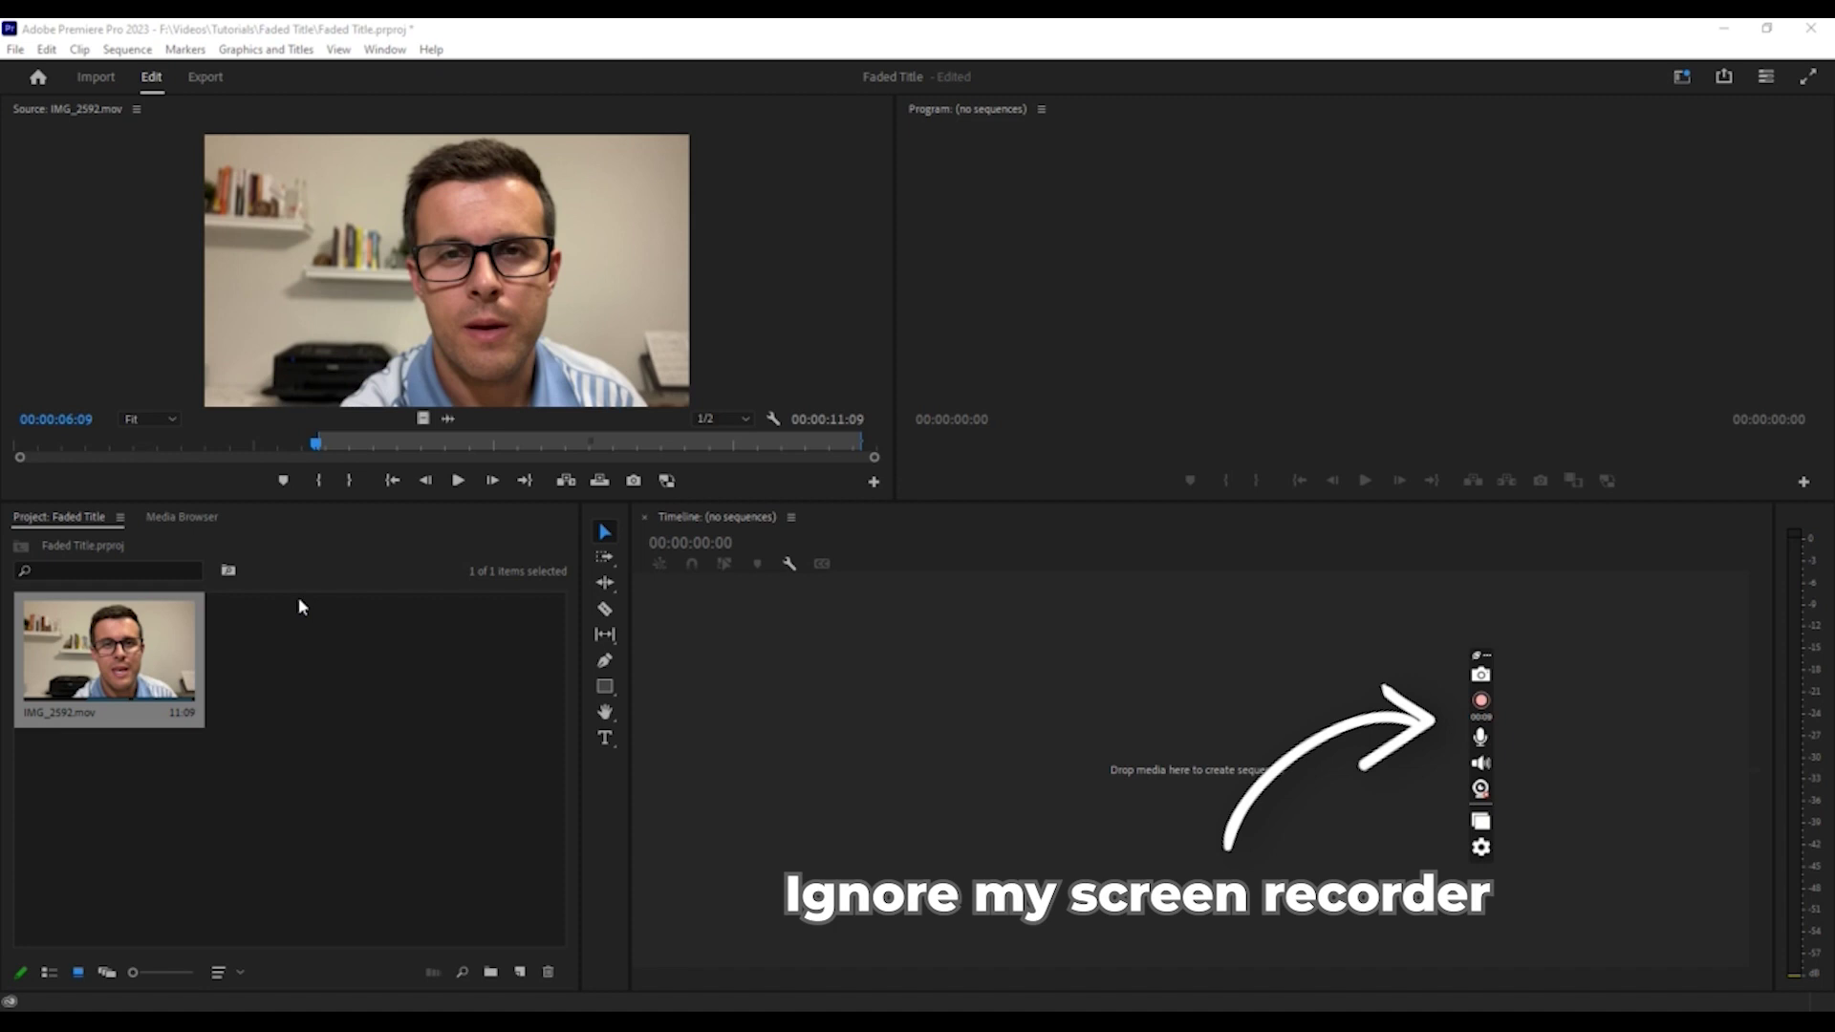
# - Preview the talking-head clip and create the IMG_2592 sequence from it
pyautogui.click(458, 480)
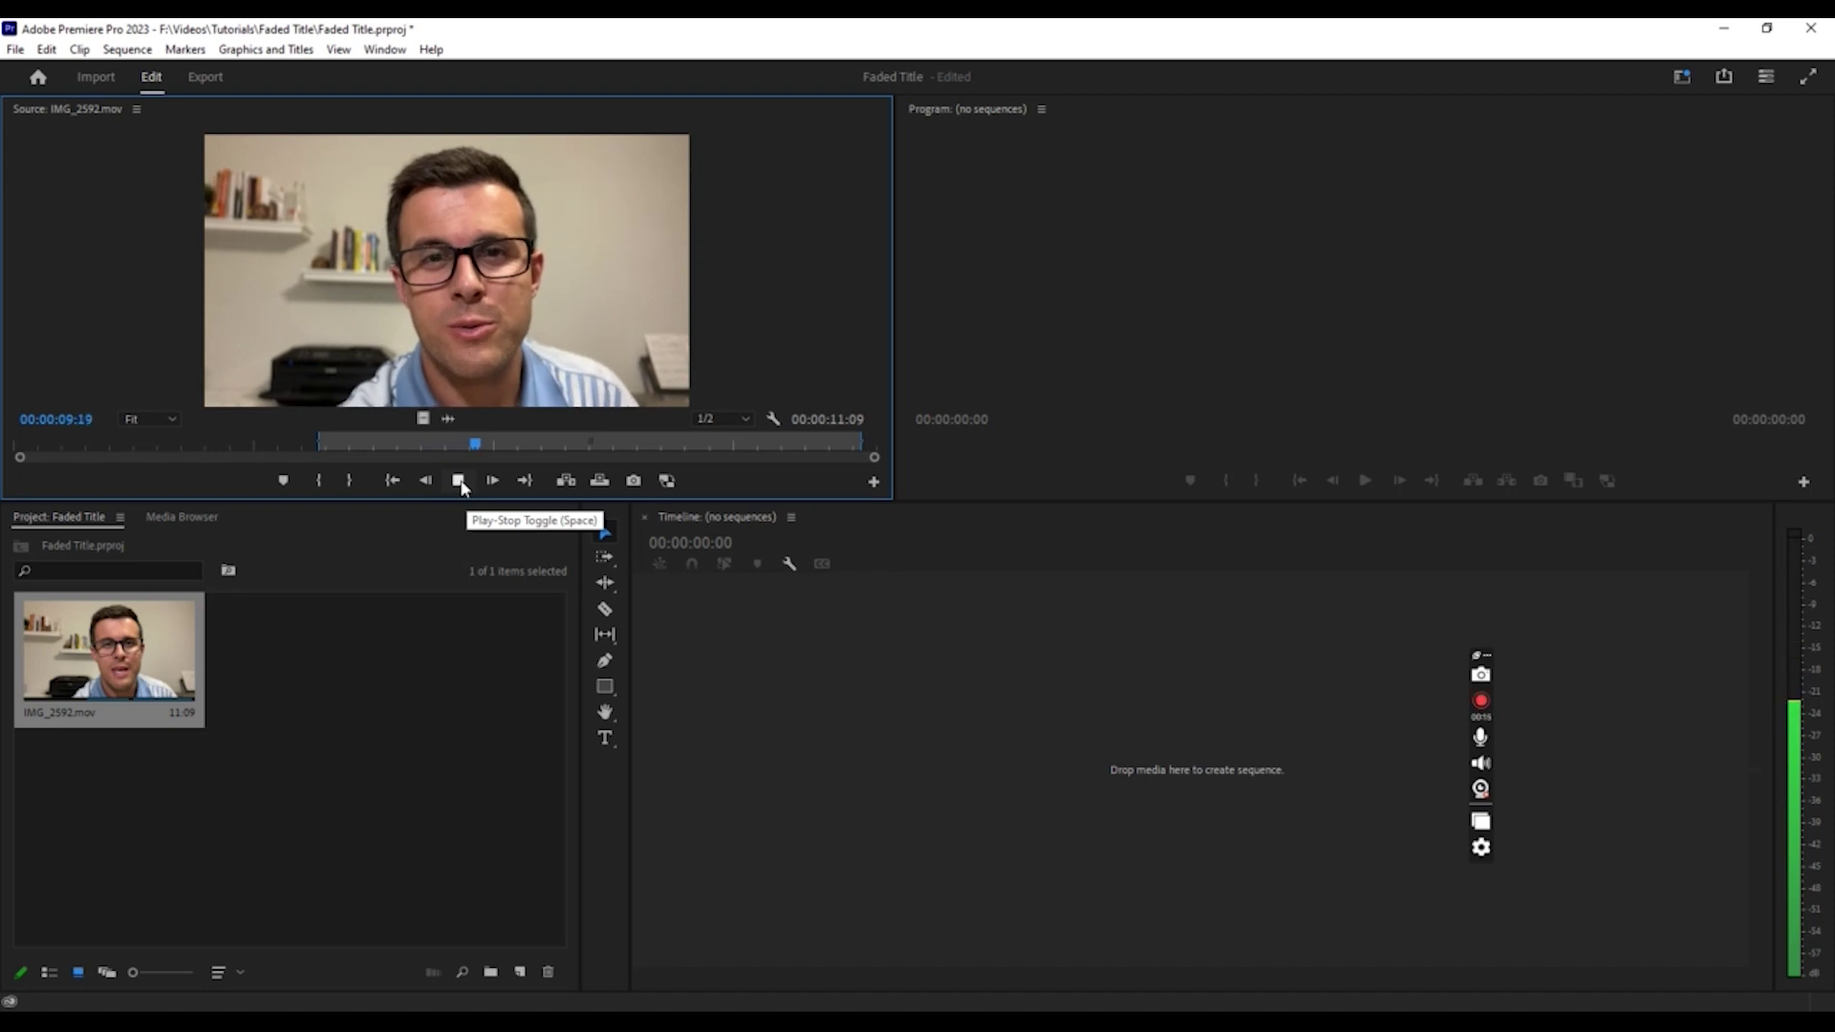
pyautogui.click(460, 480)
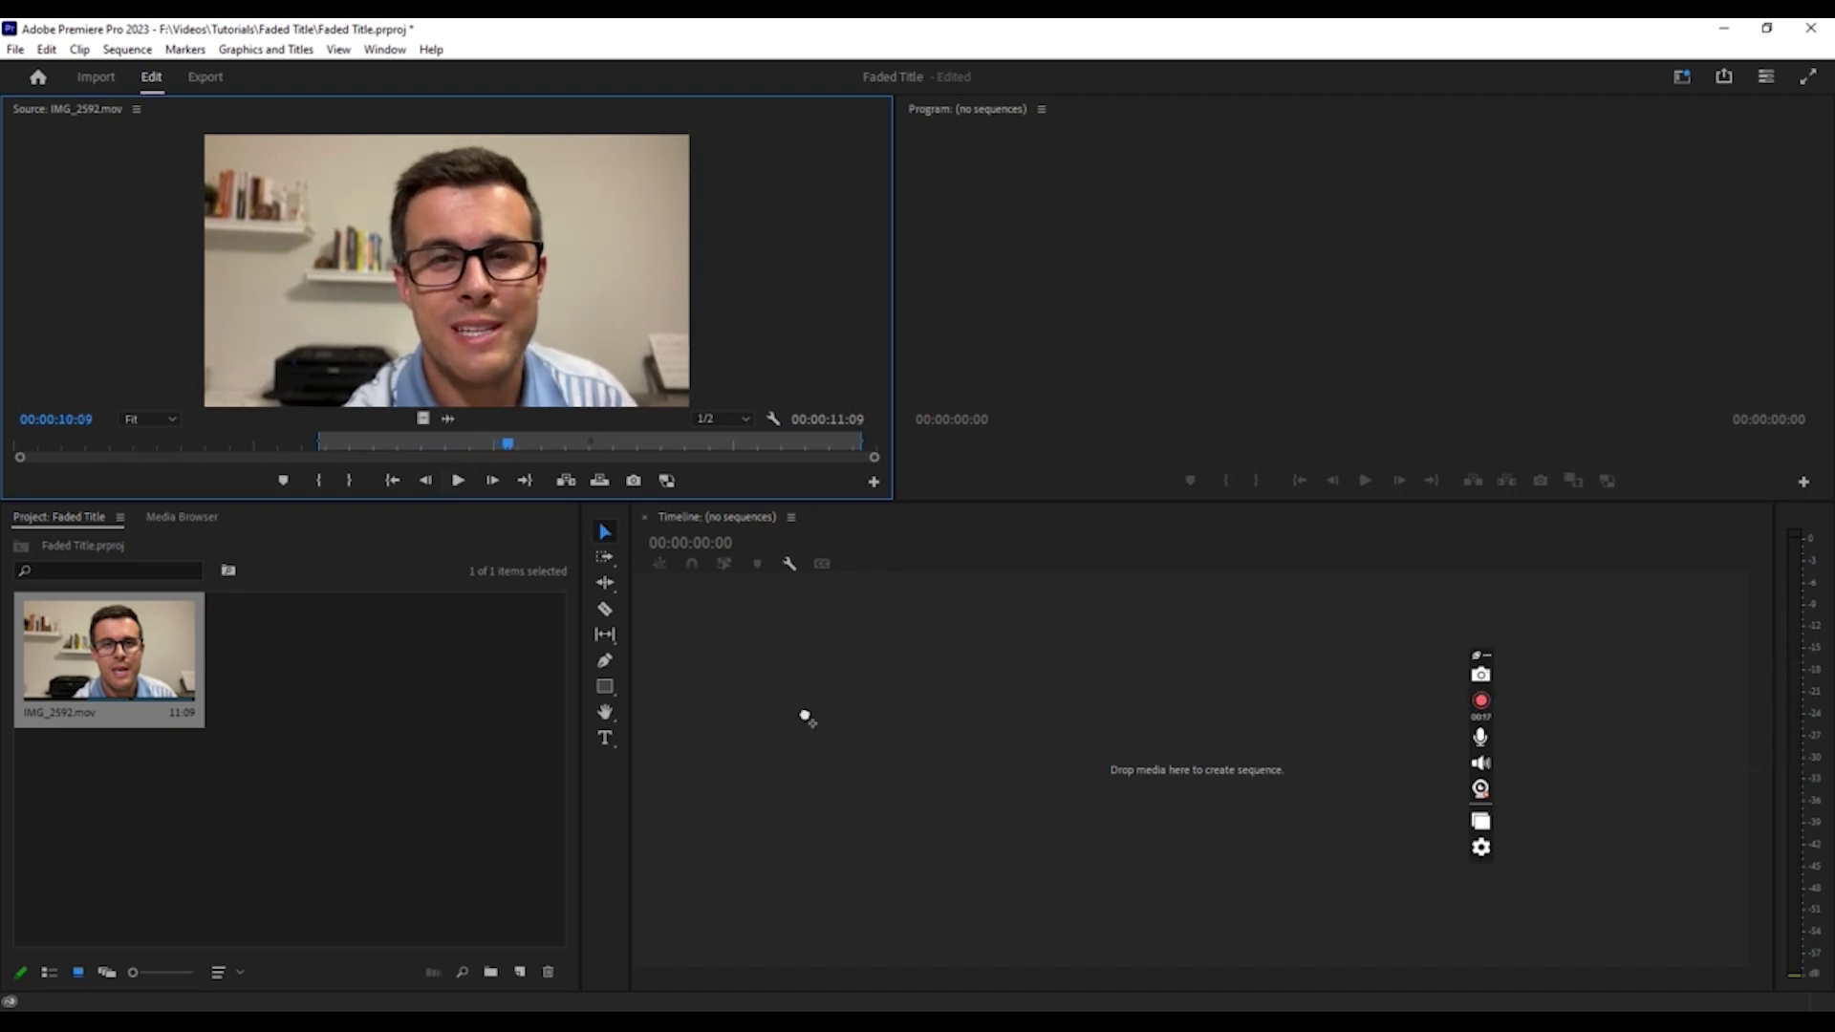
pyautogui.moveTo(807, 718); pyautogui.dragTo(807, 720)
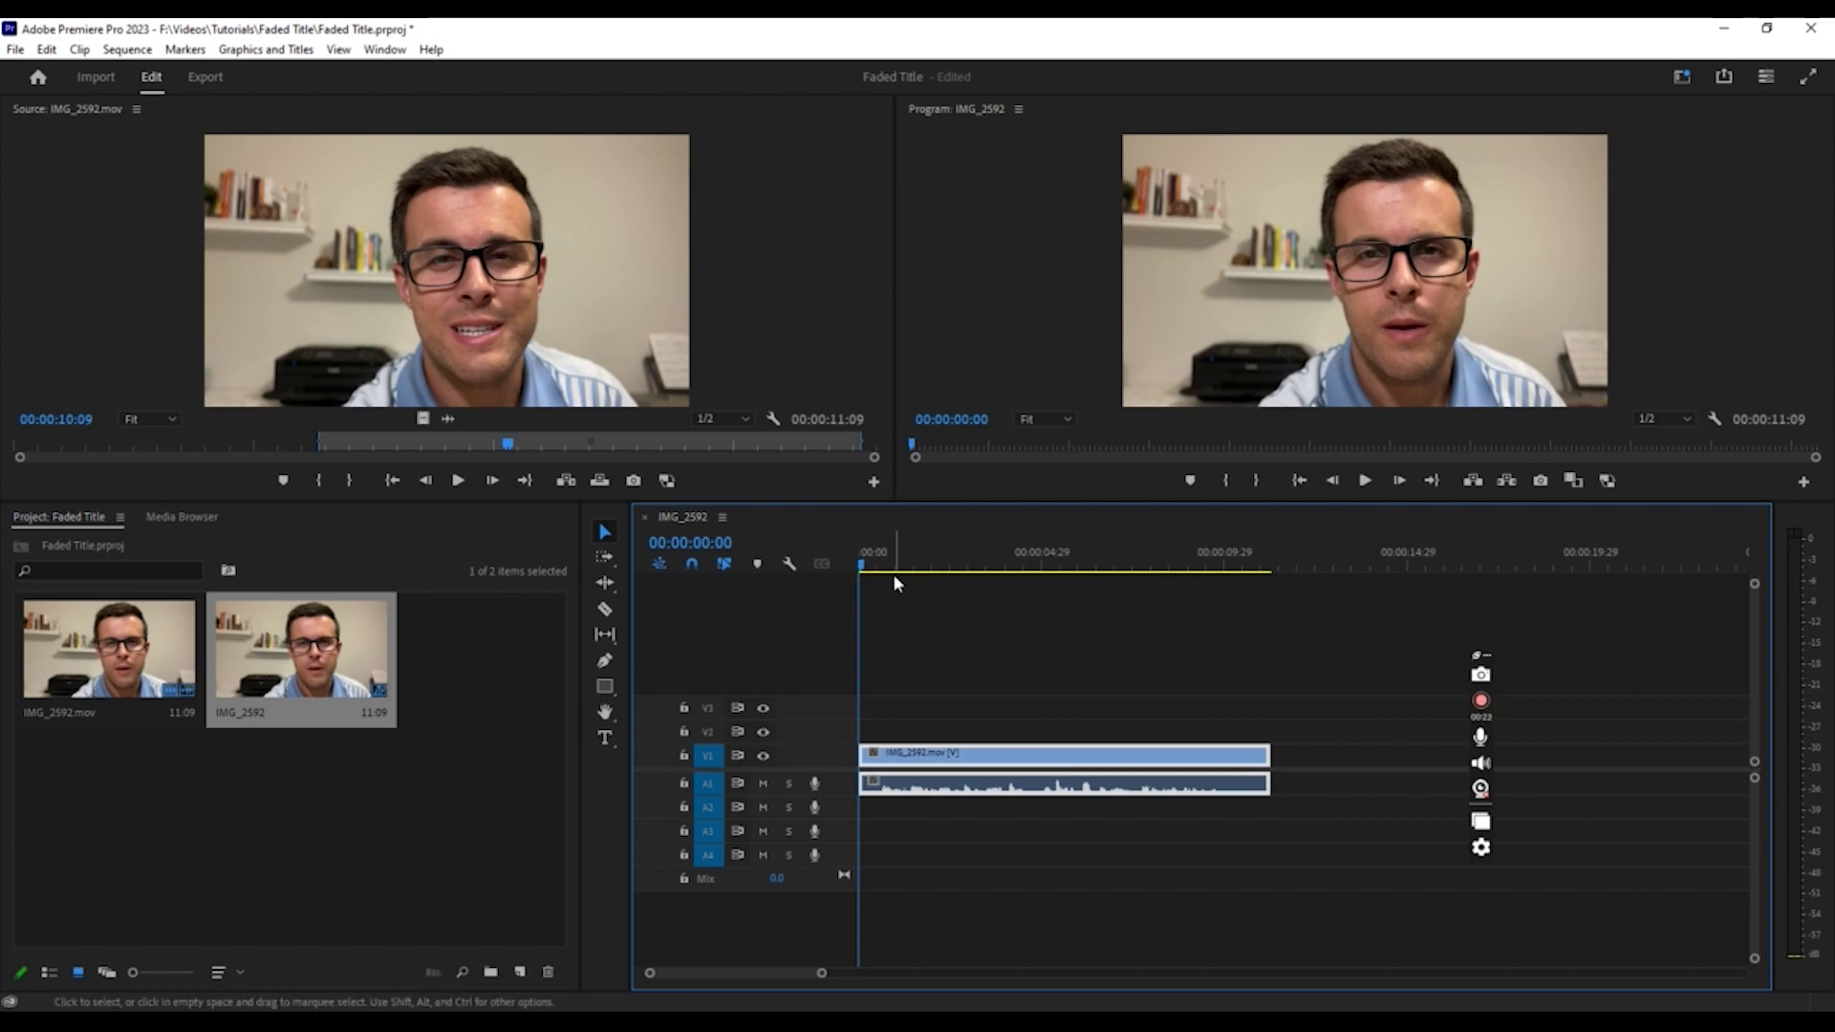
pyautogui.click(903, 722)
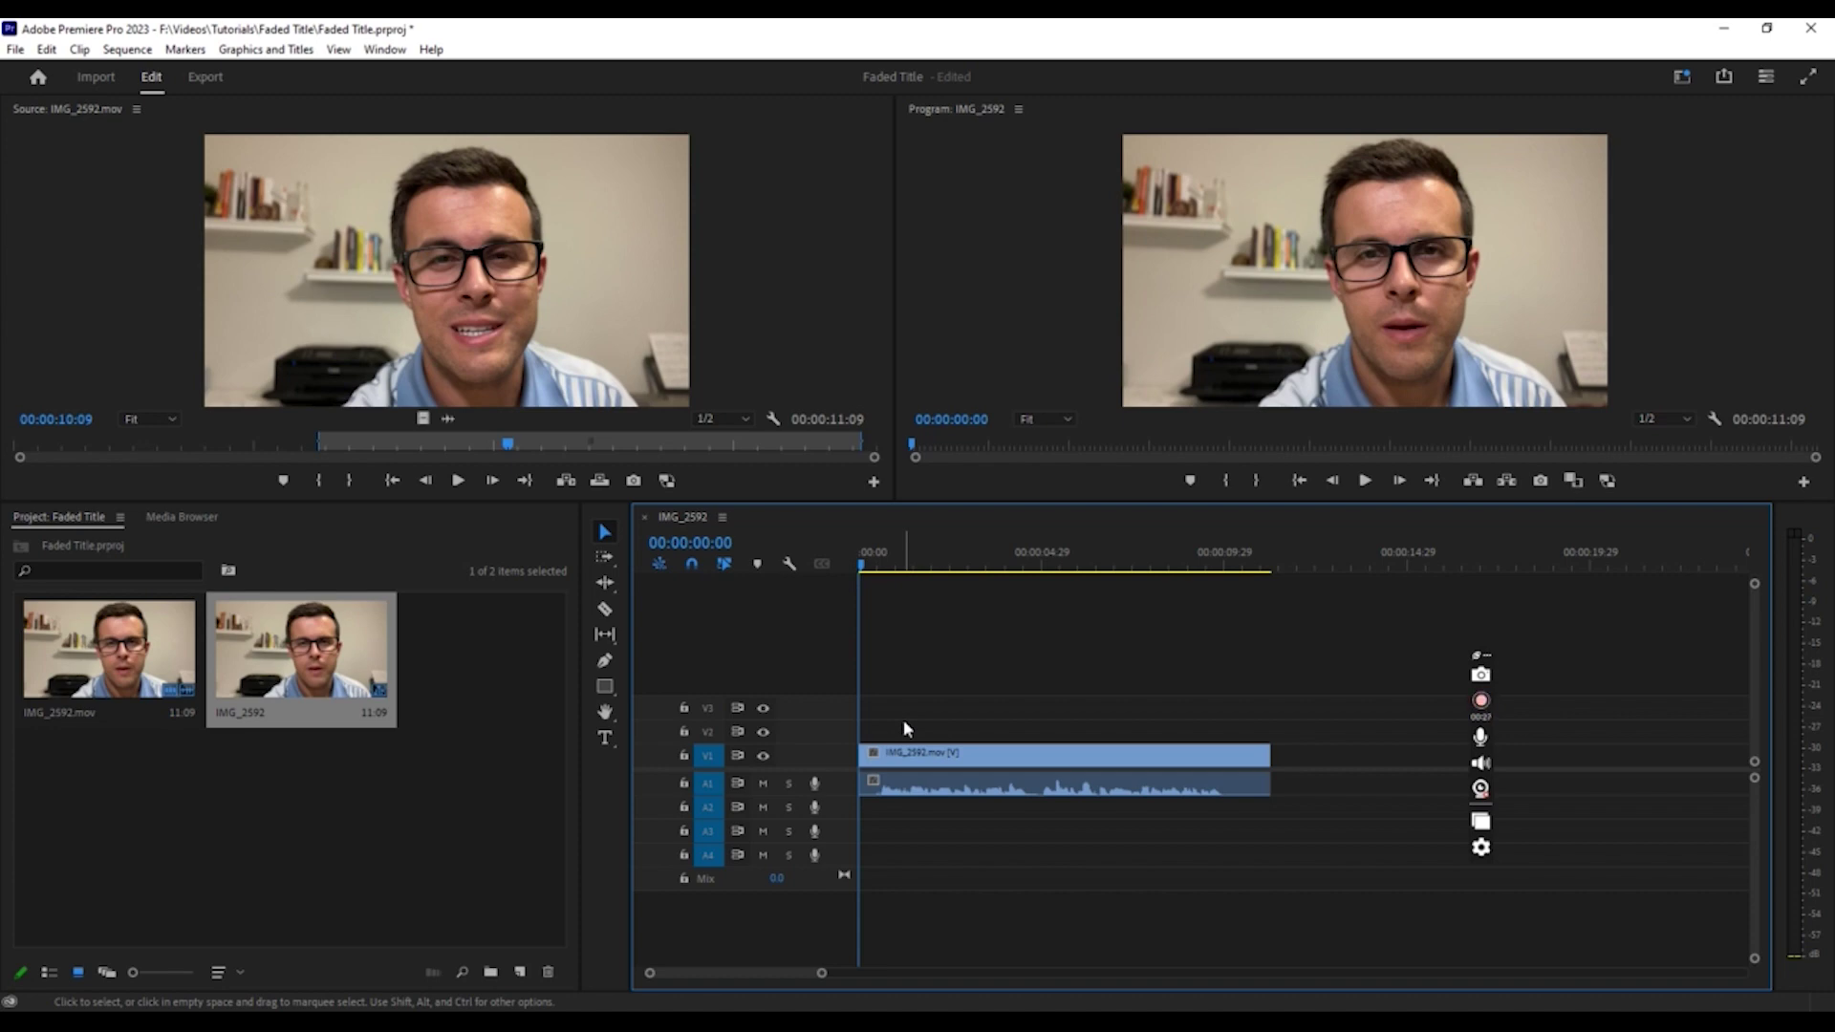
# - Add a text layer on V2 reading 'Test Title'
pyautogui.hotkey('ctrl', 't')
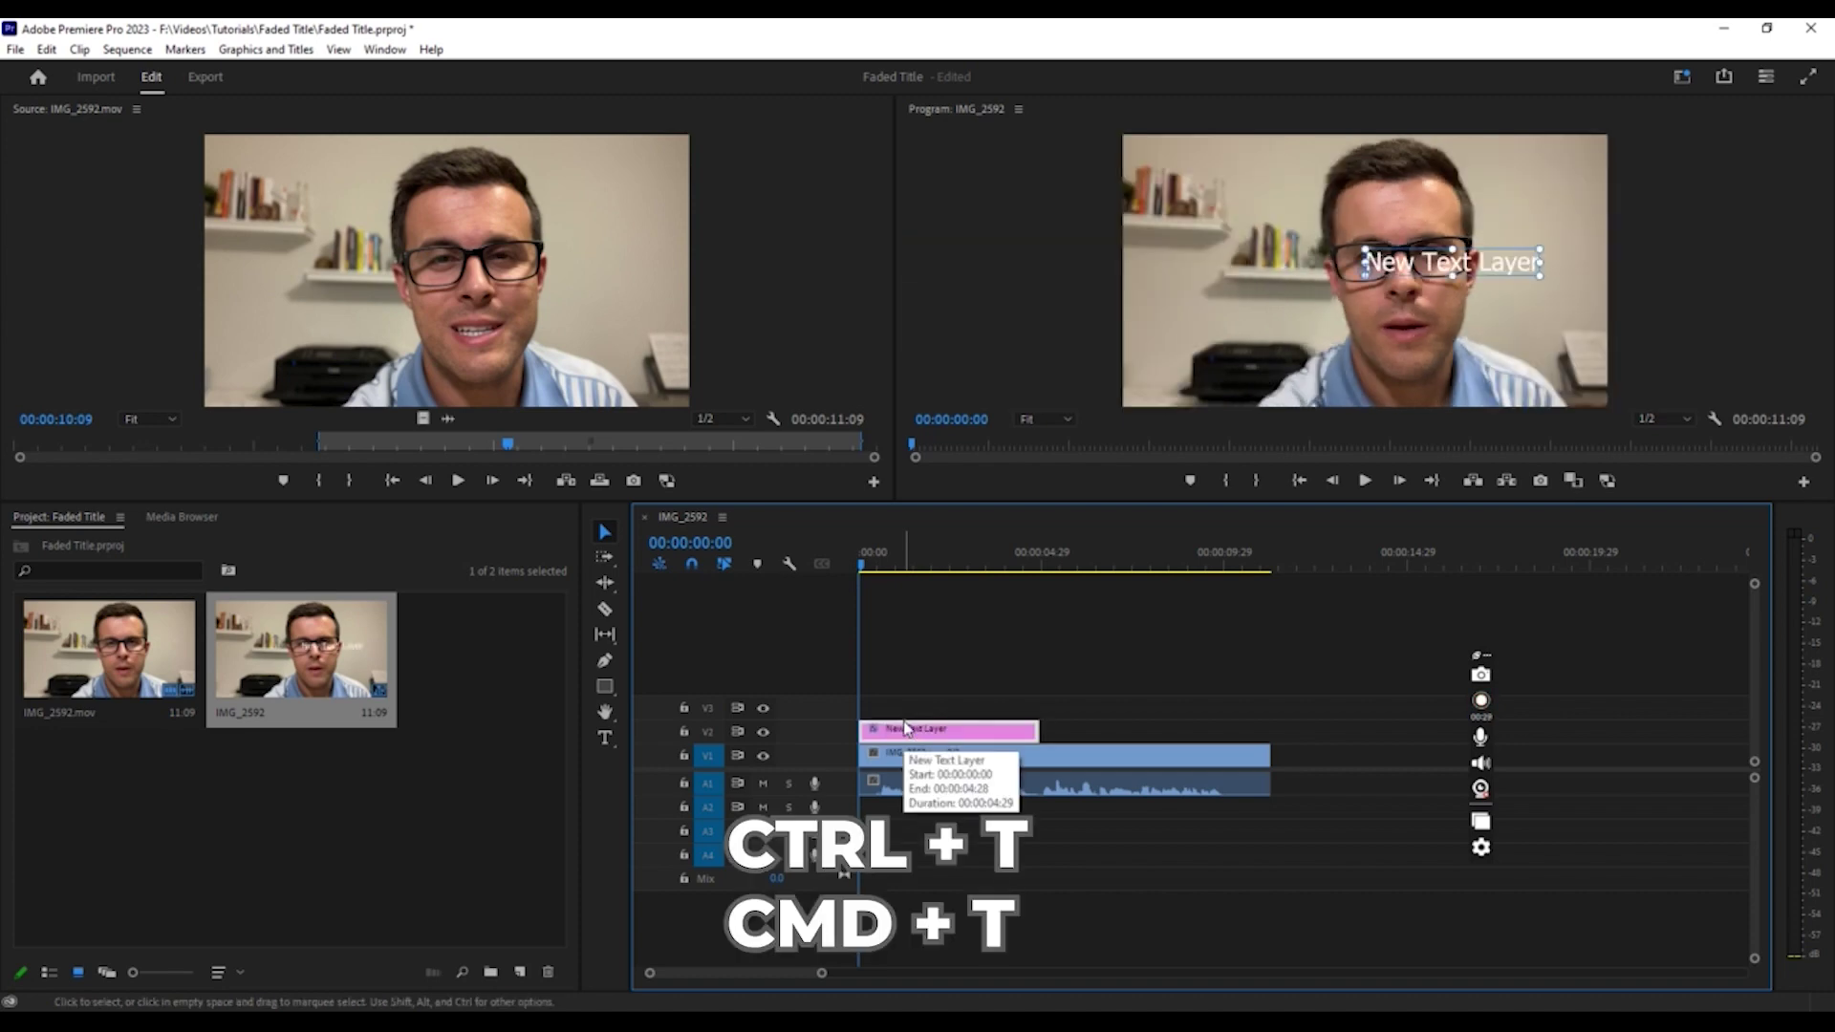
pyautogui.doubleClick(1416, 264)
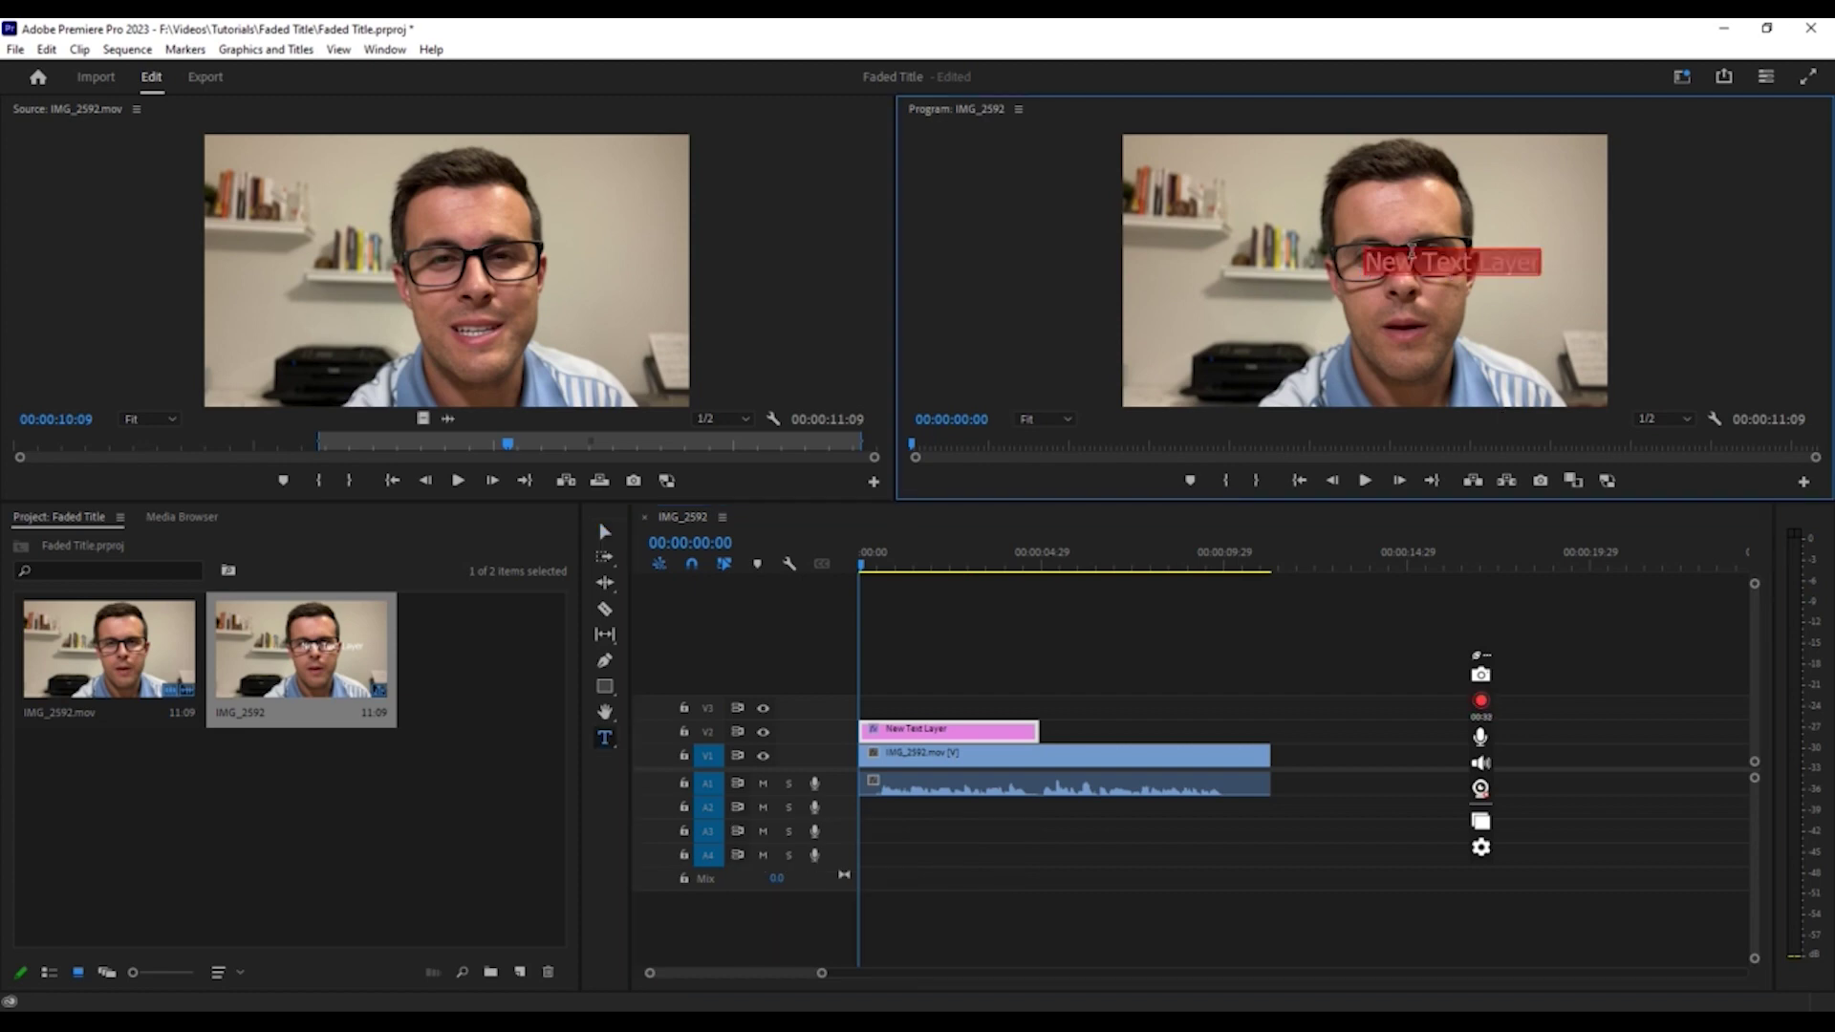
pyautogui.press('BackSpace')
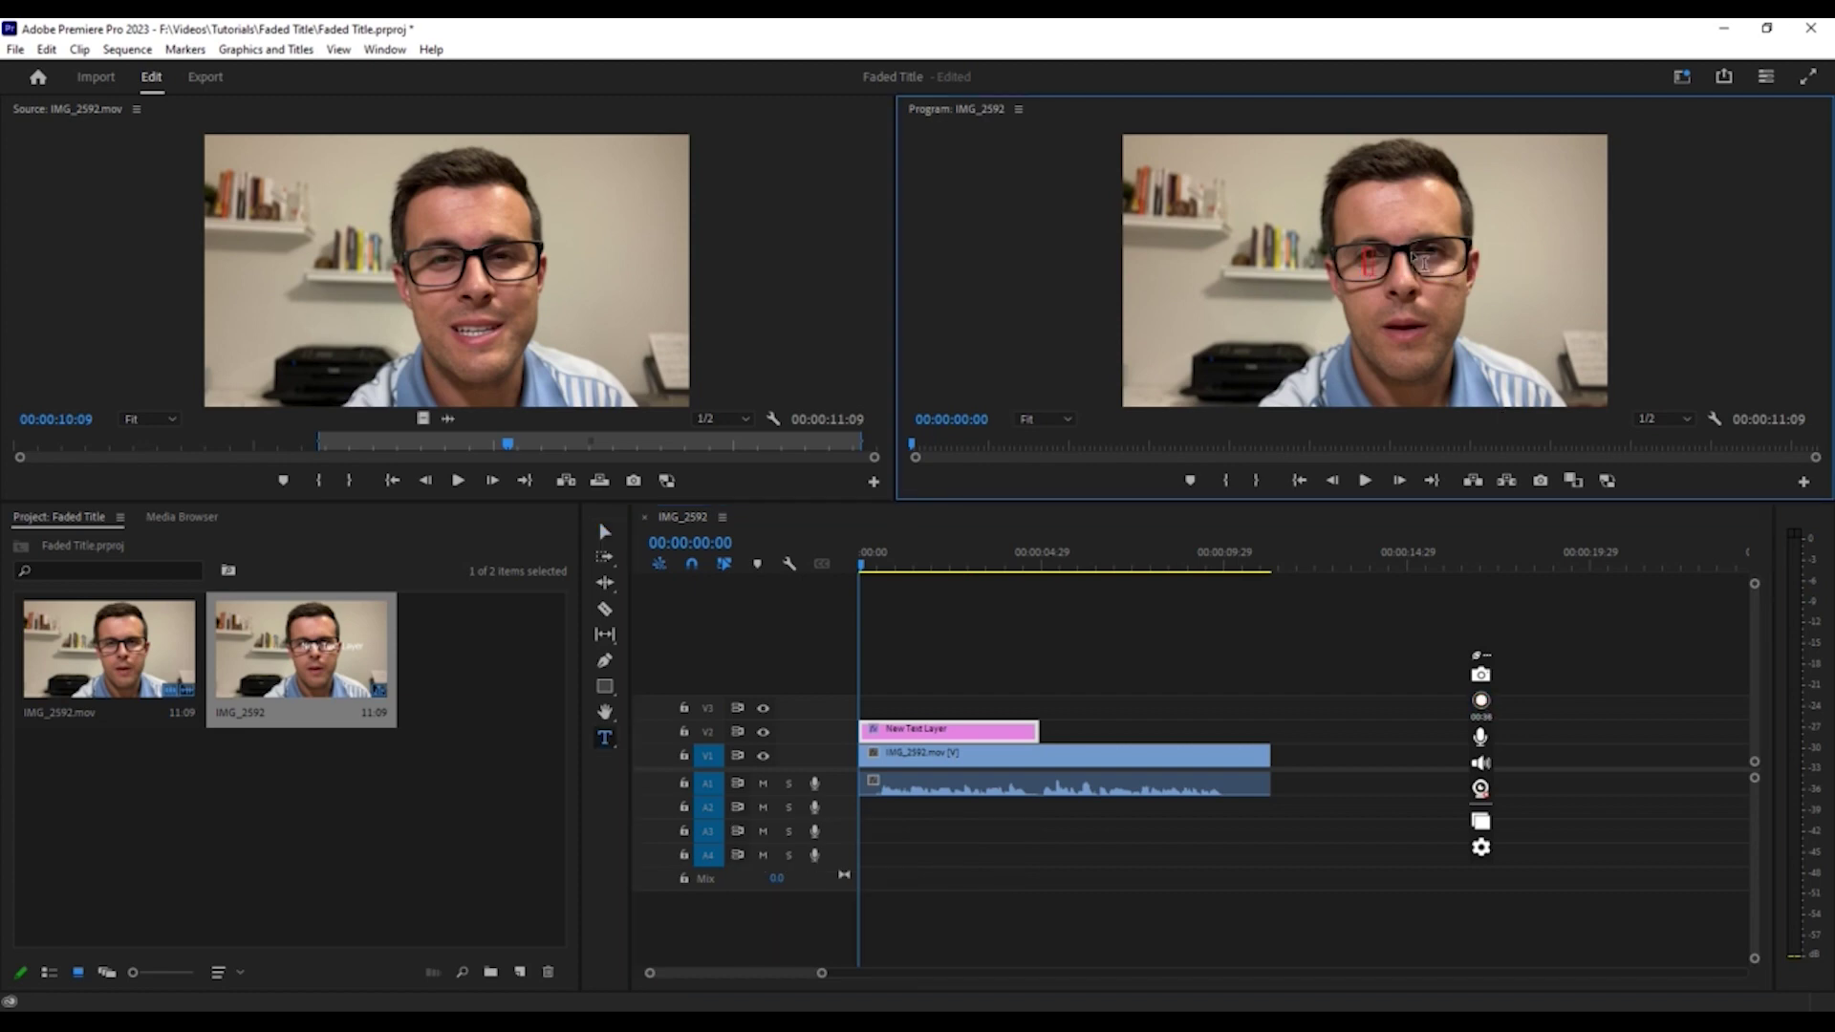
pyautogui.write('Test Title')
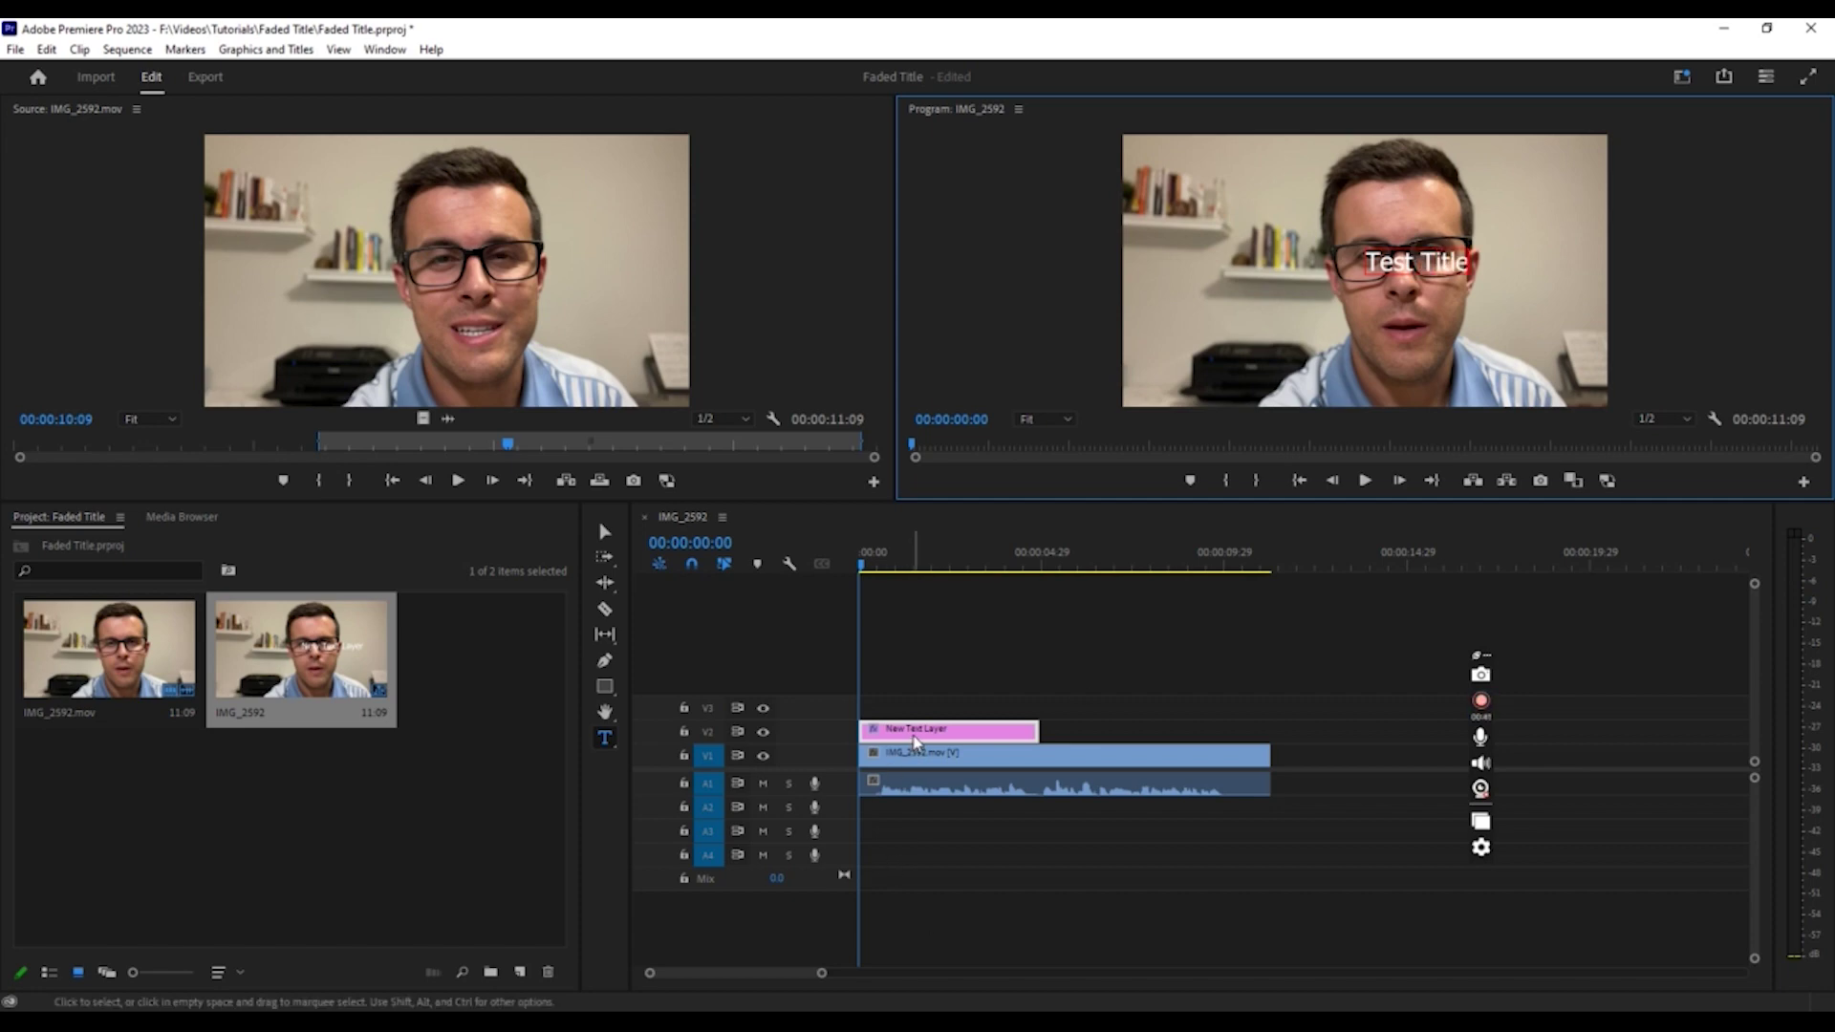
pyautogui.click(914, 741)
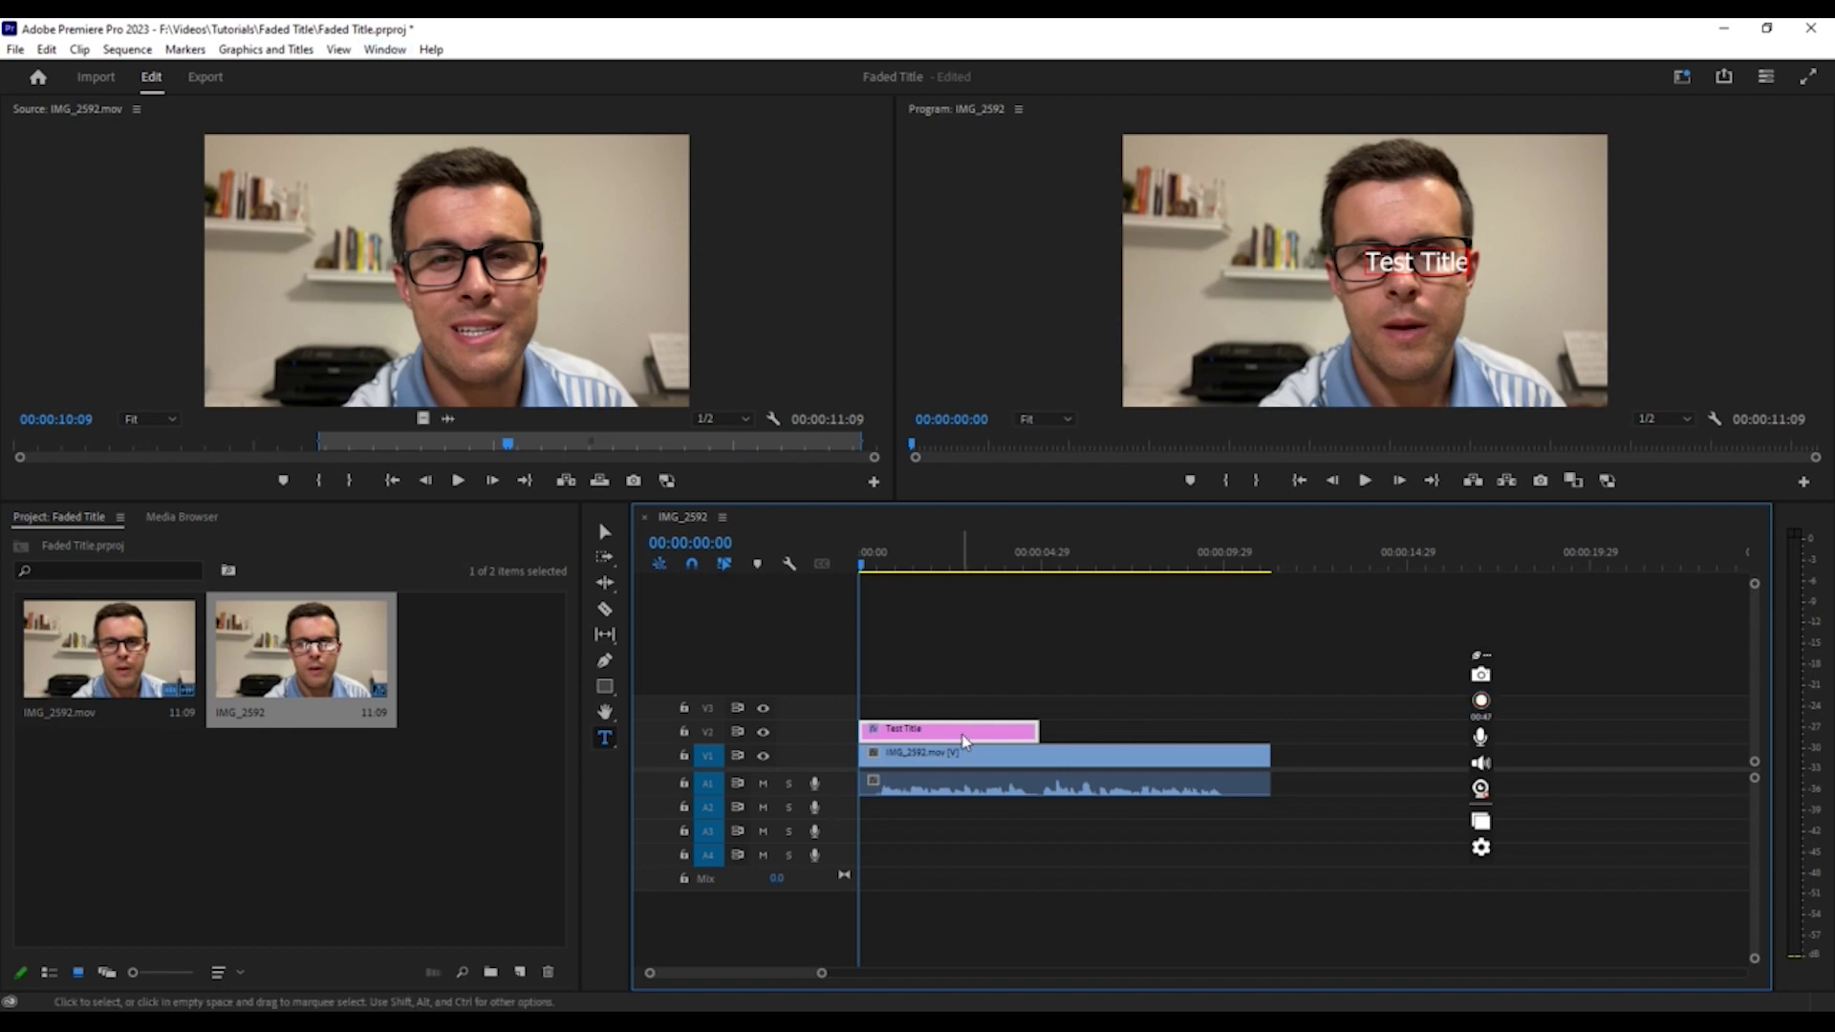
# - Show the Essential Graphics panel and set the title font to Montserrat ExtraBold
pyautogui.click(385, 49)
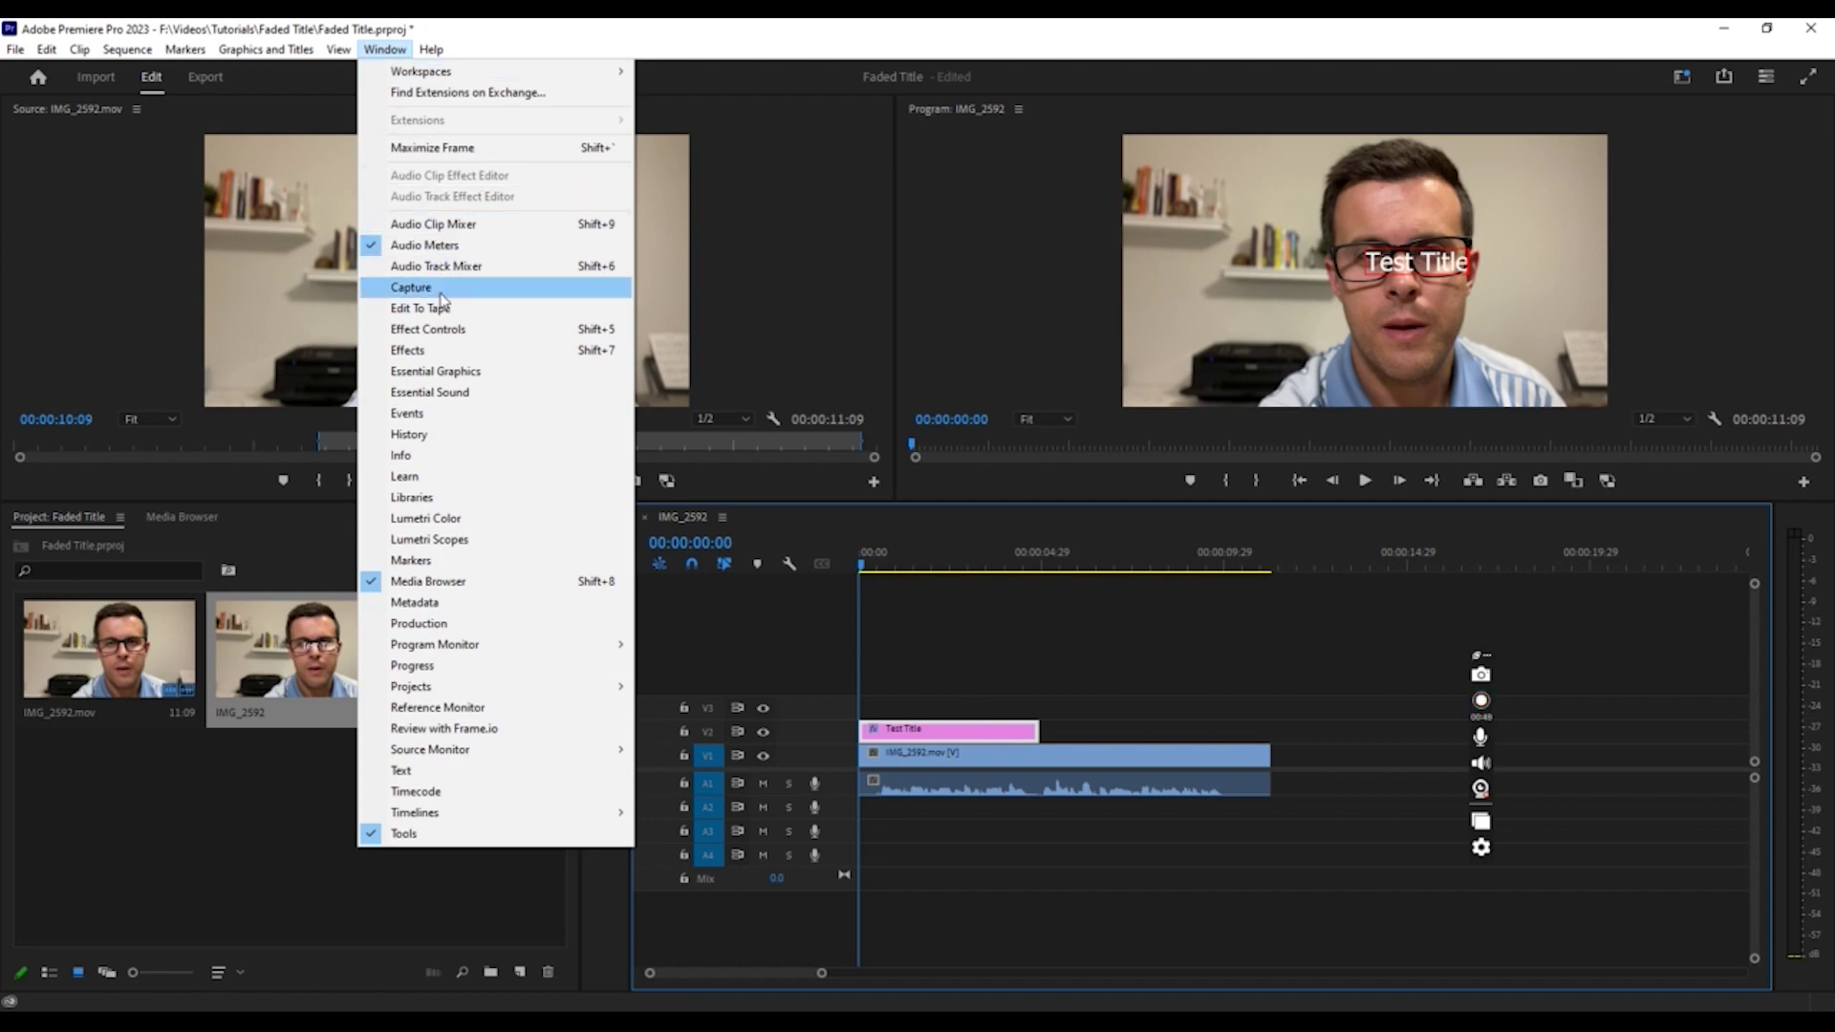
pyautogui.click(453, 373)
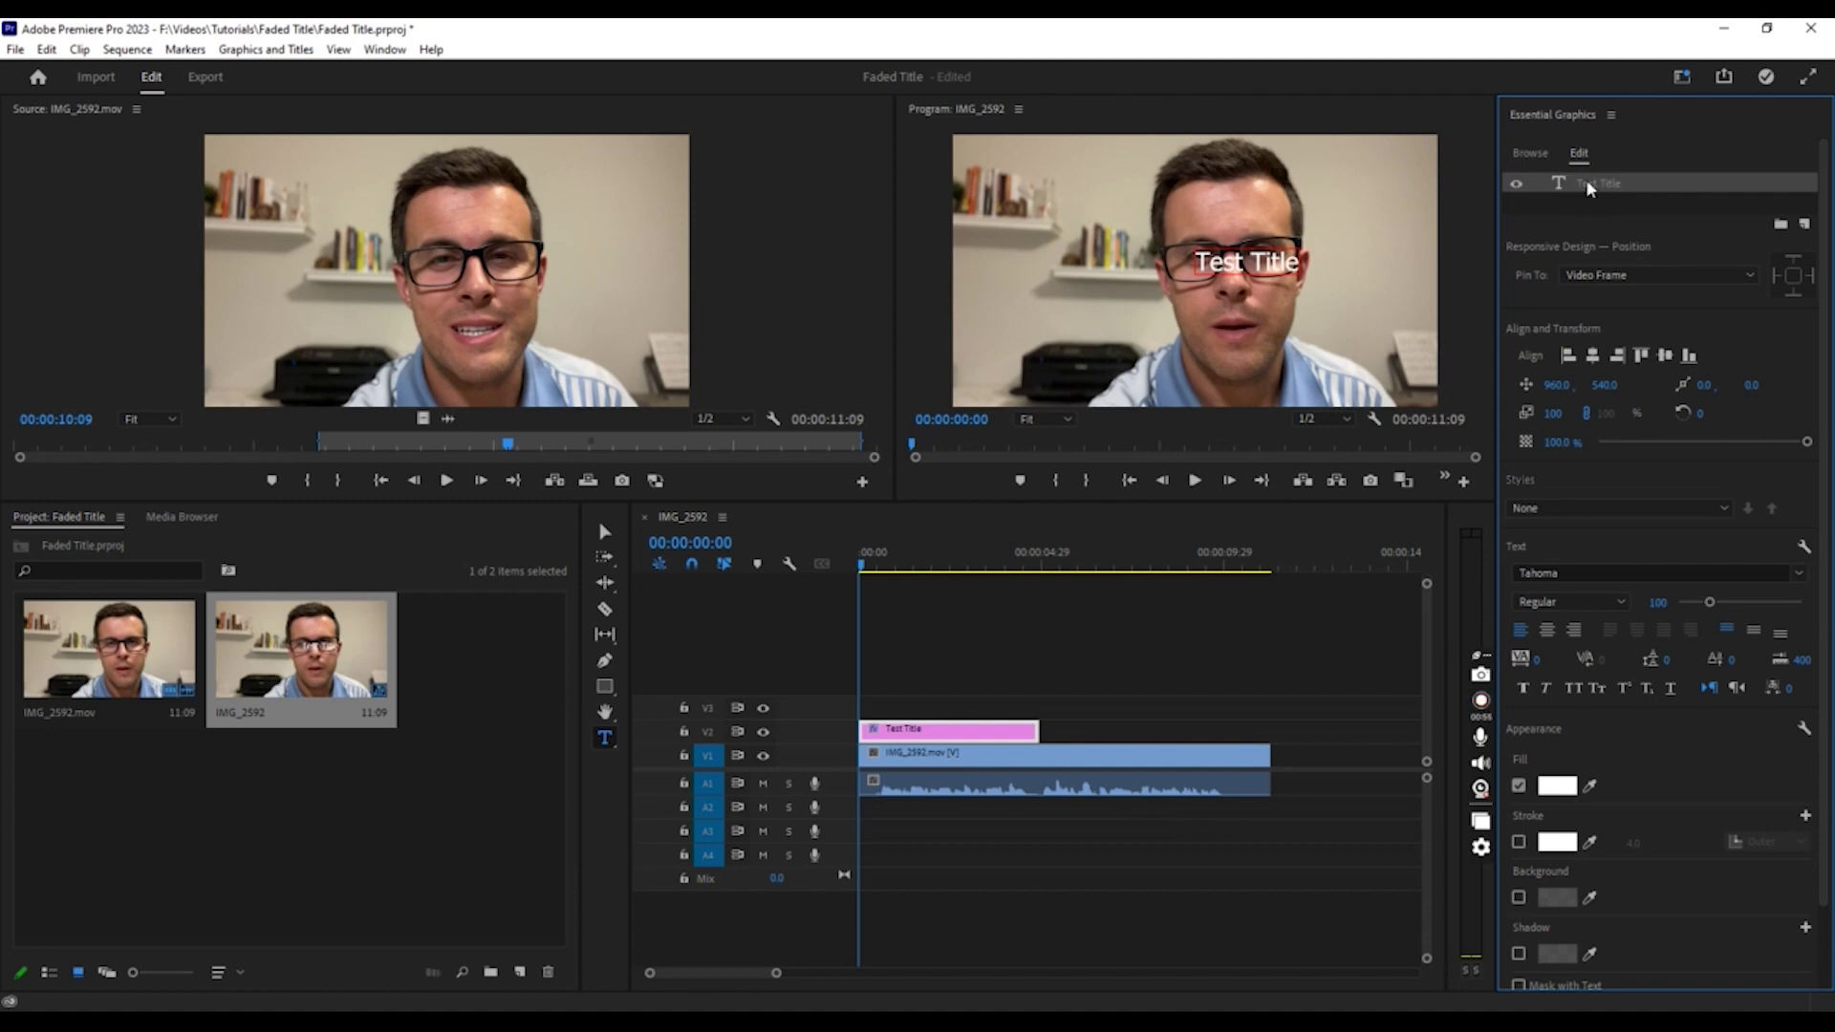
pyautogui.click(1573, 572)
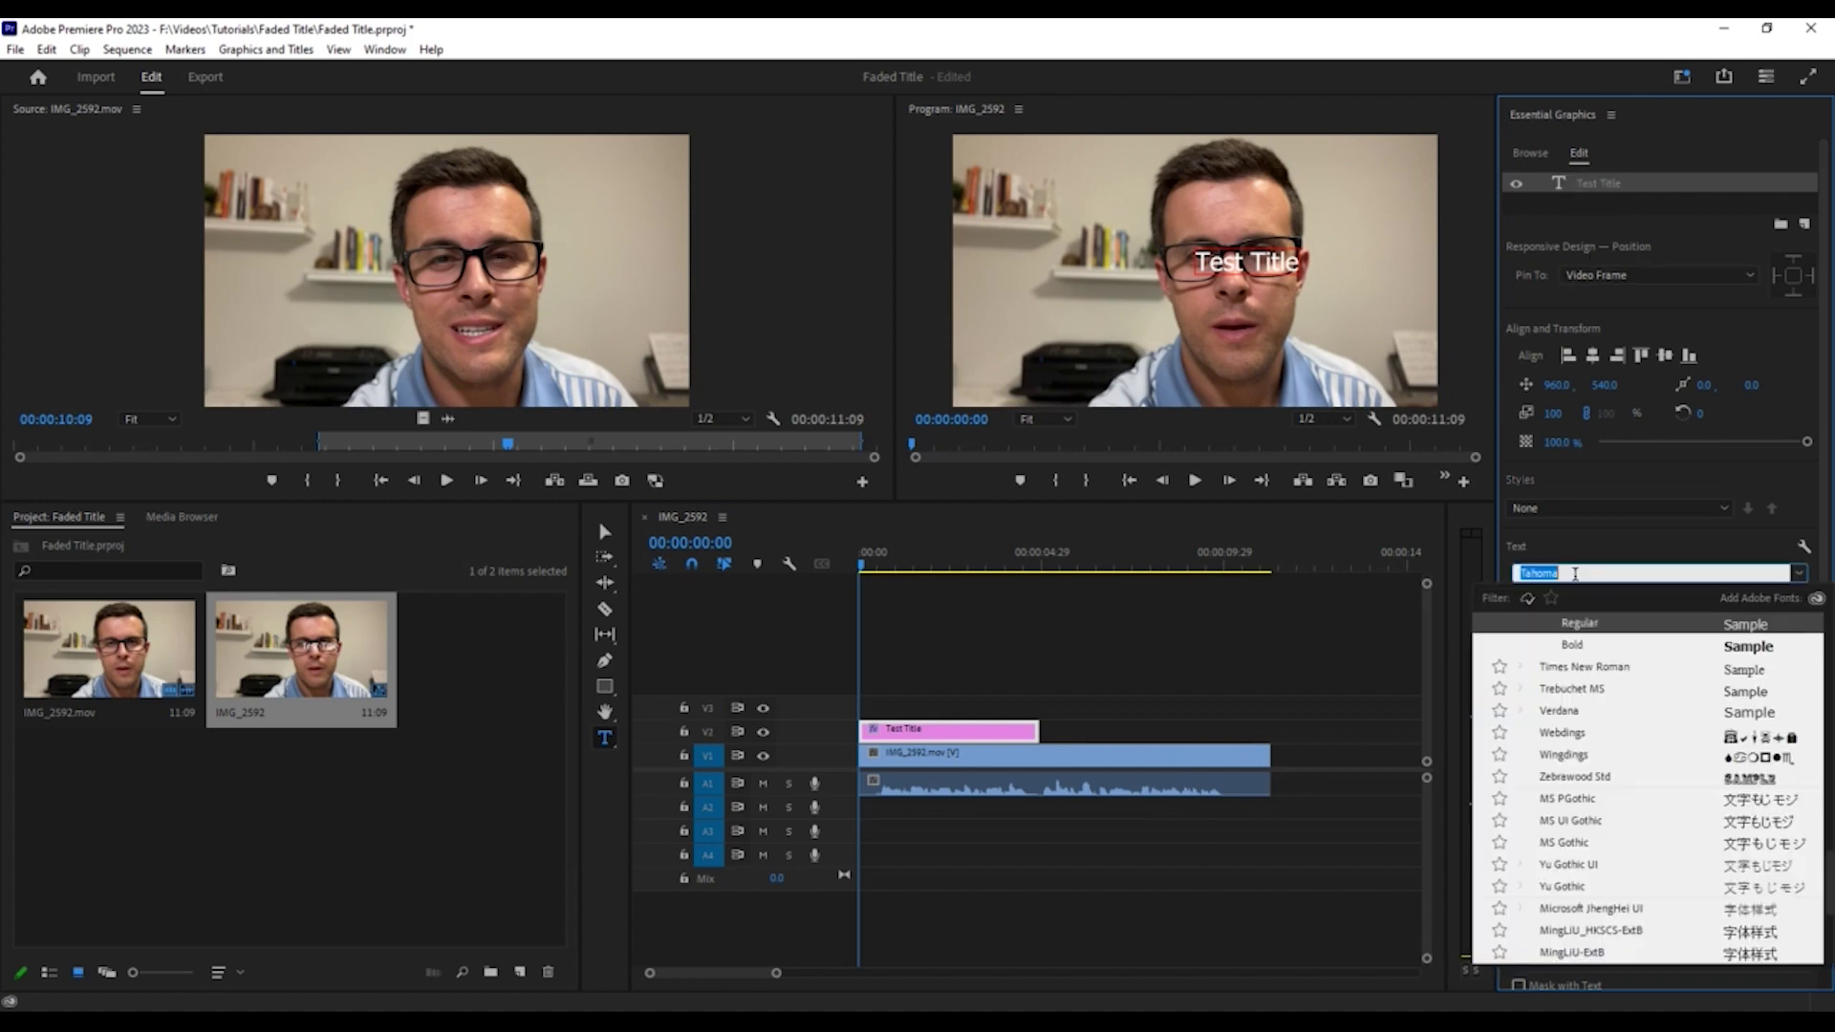
pyautogui.click(1746, 651)
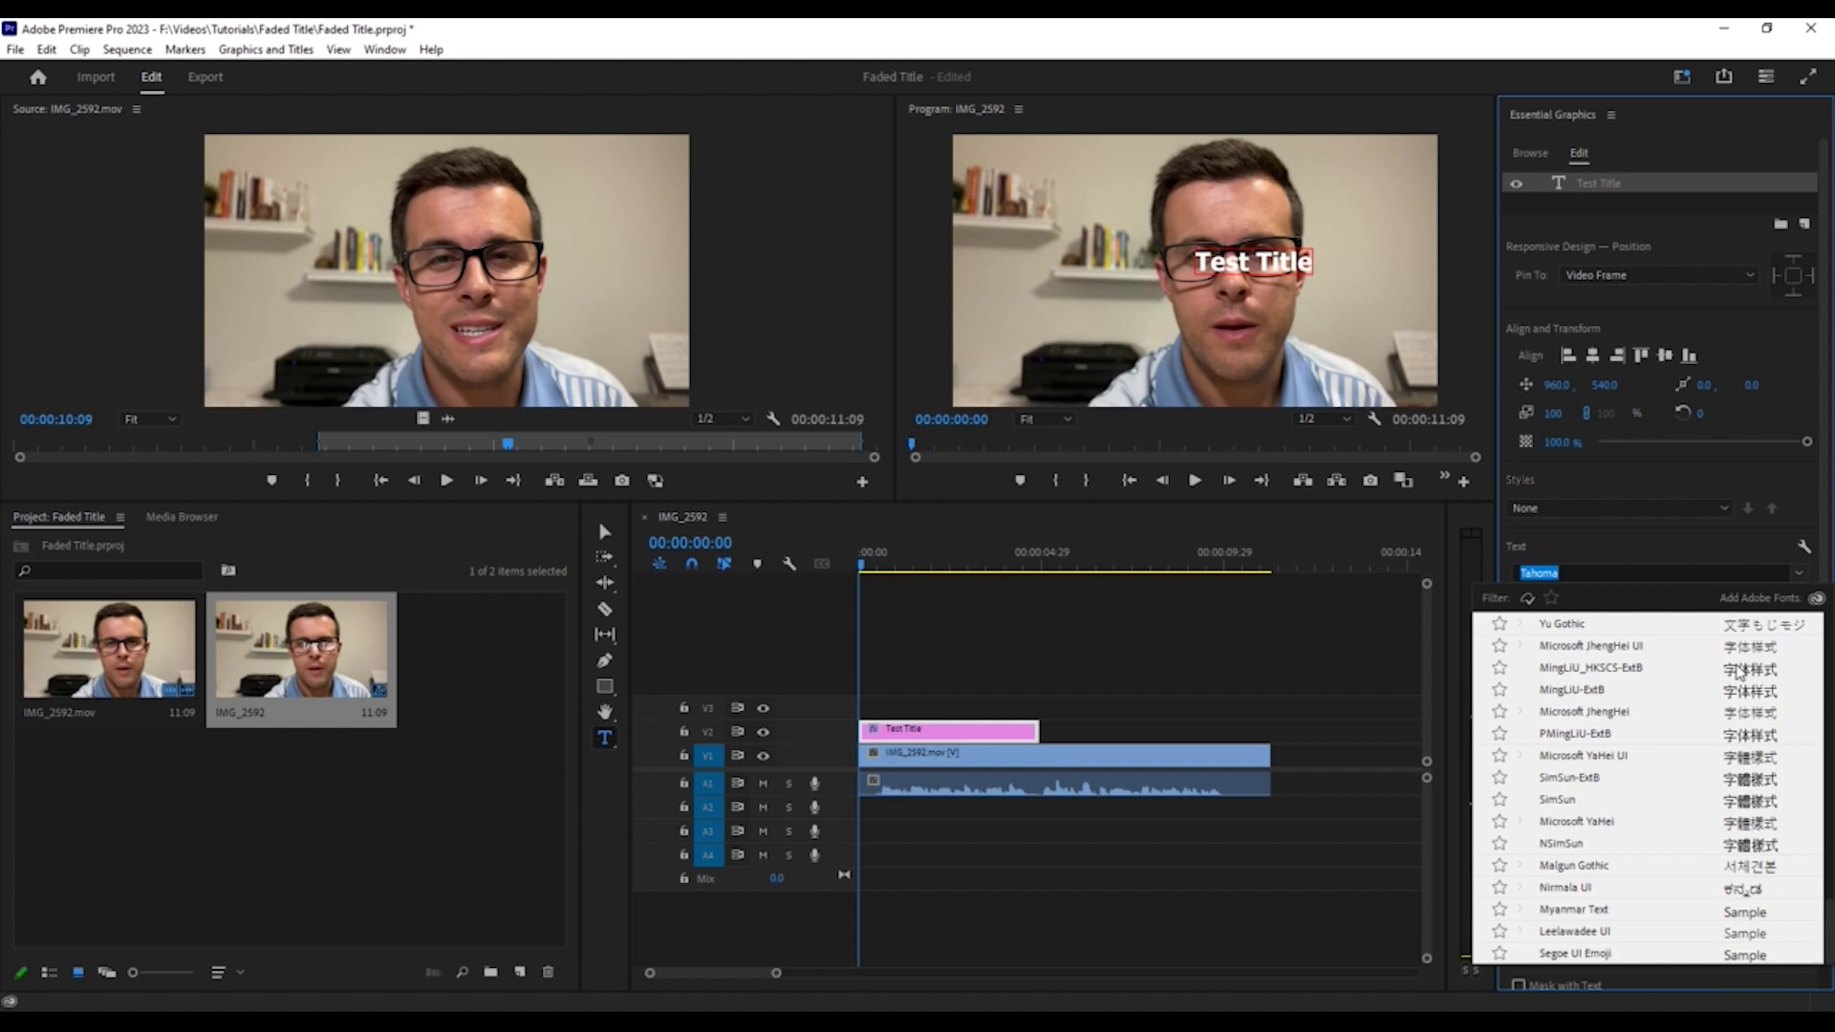
pyautogui.hotkey('ctrl', 'z')
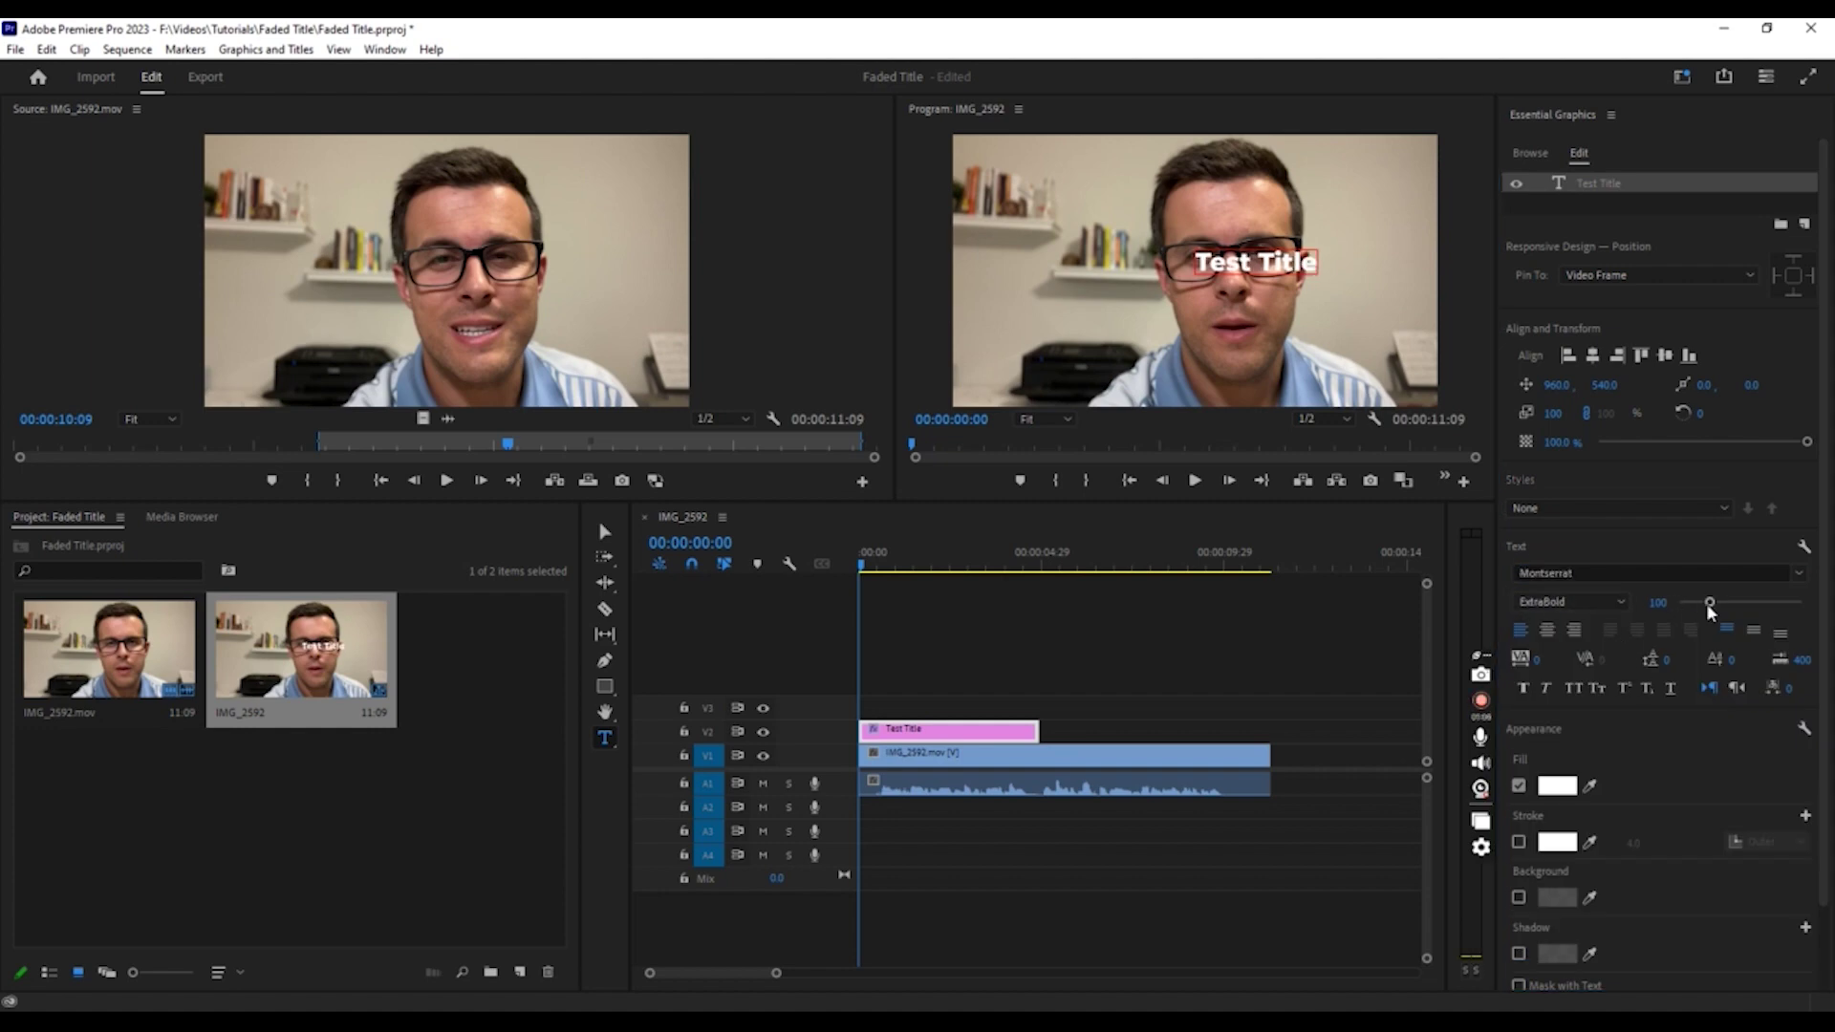
# - Enlarge the title to size 154 and centre it horizontally and vertically
pyautogui.moveTo(1709, 606); pyautogui.dragTo(1726, 604)
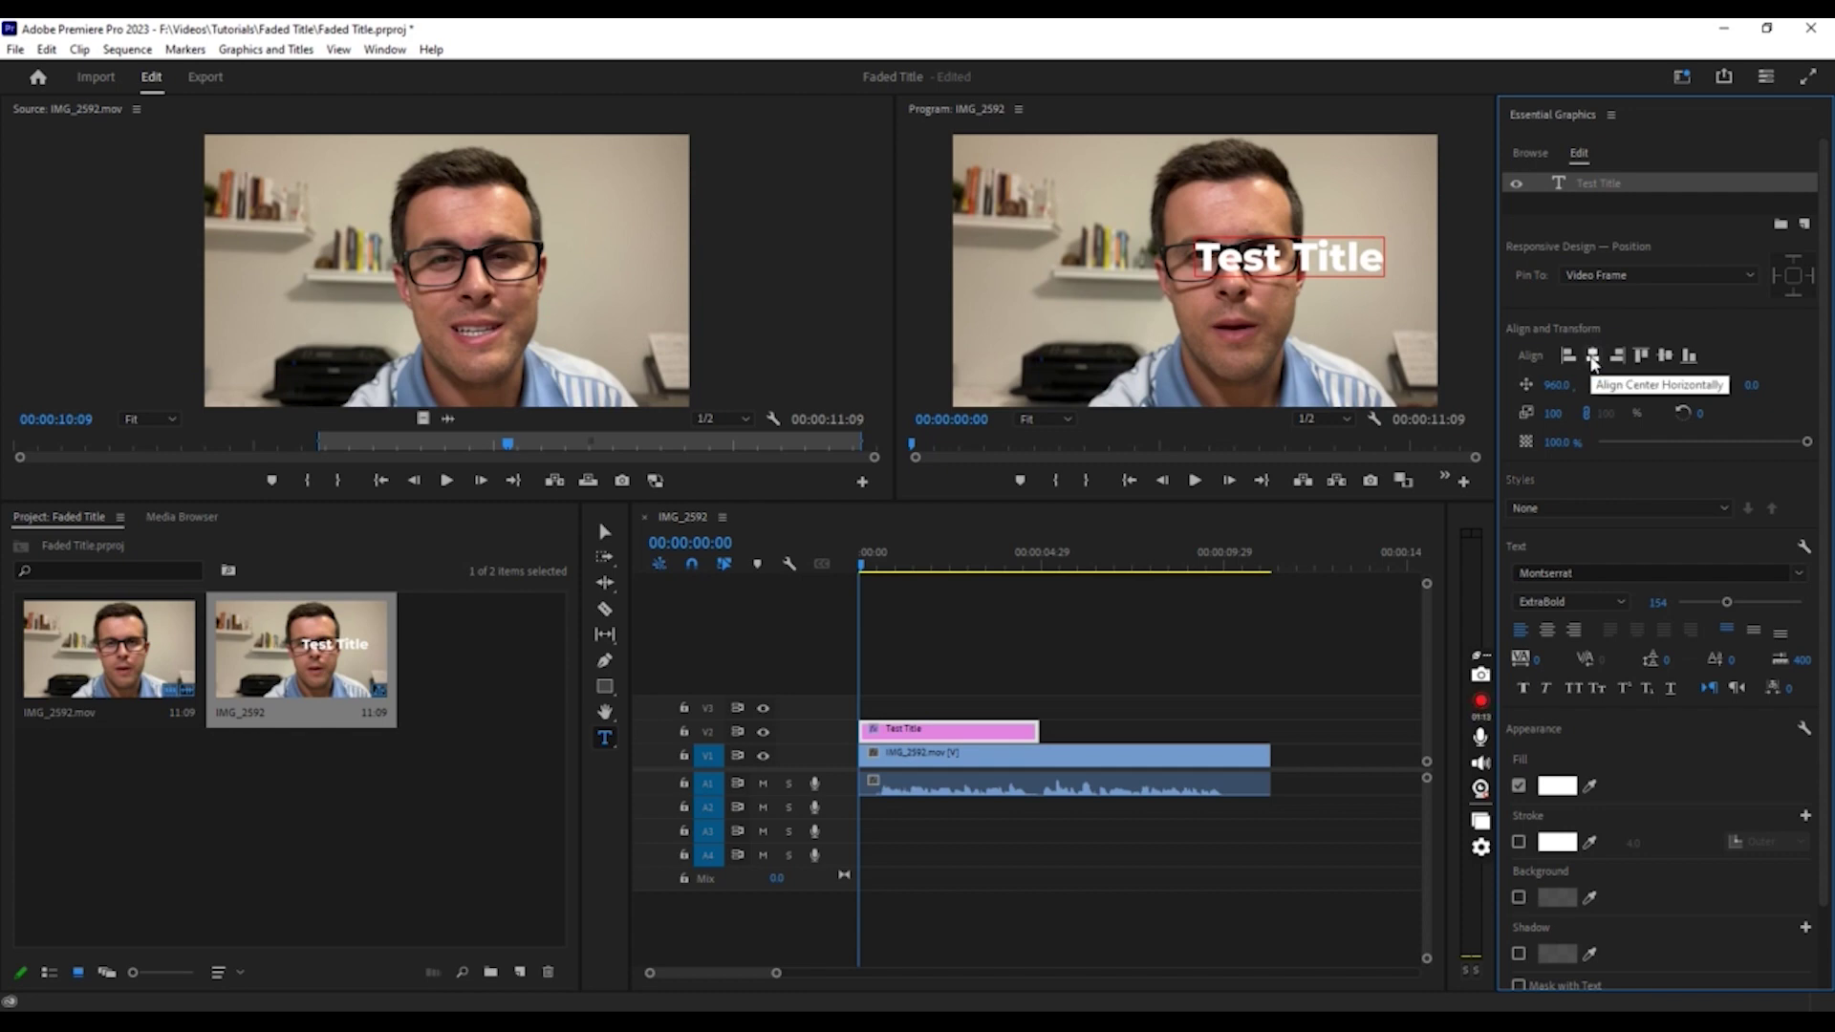
pyautogui.click(1593, 358)
pyautogui.click(1665, 356)
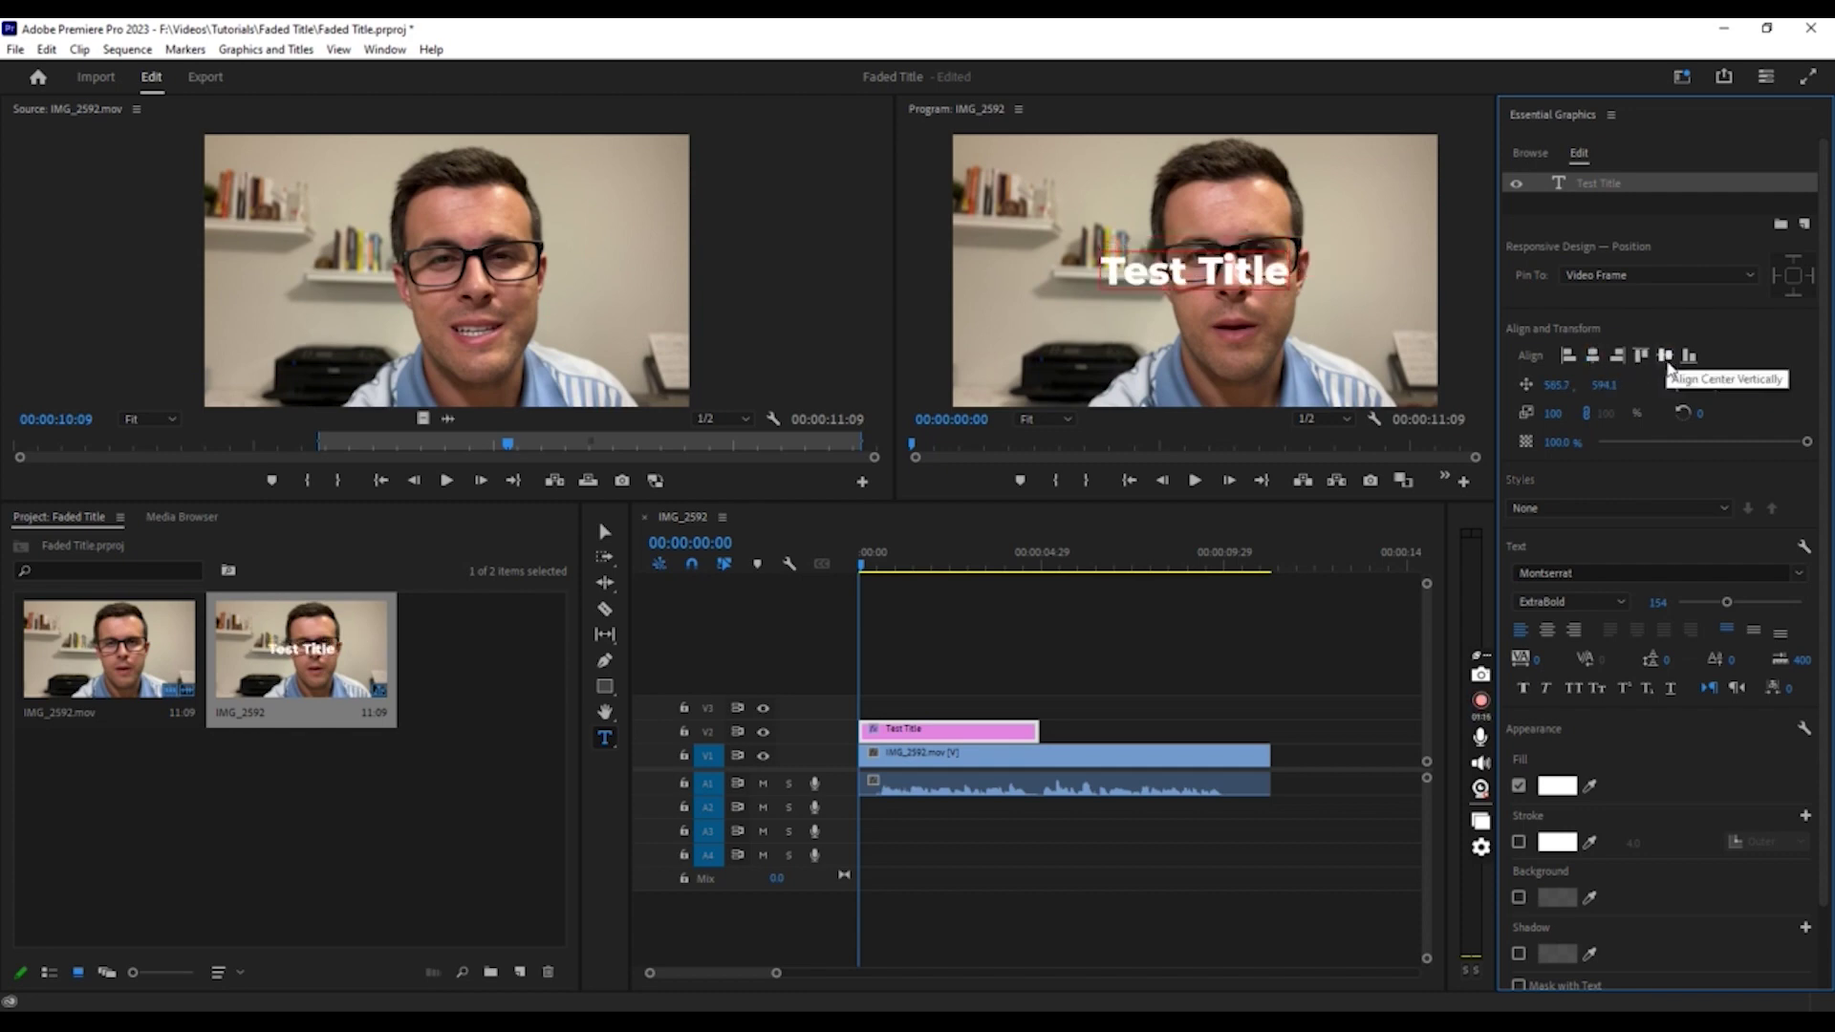
# - Preview the sequence and move the title clip to end with the video
pyautogui.click(893, 561)
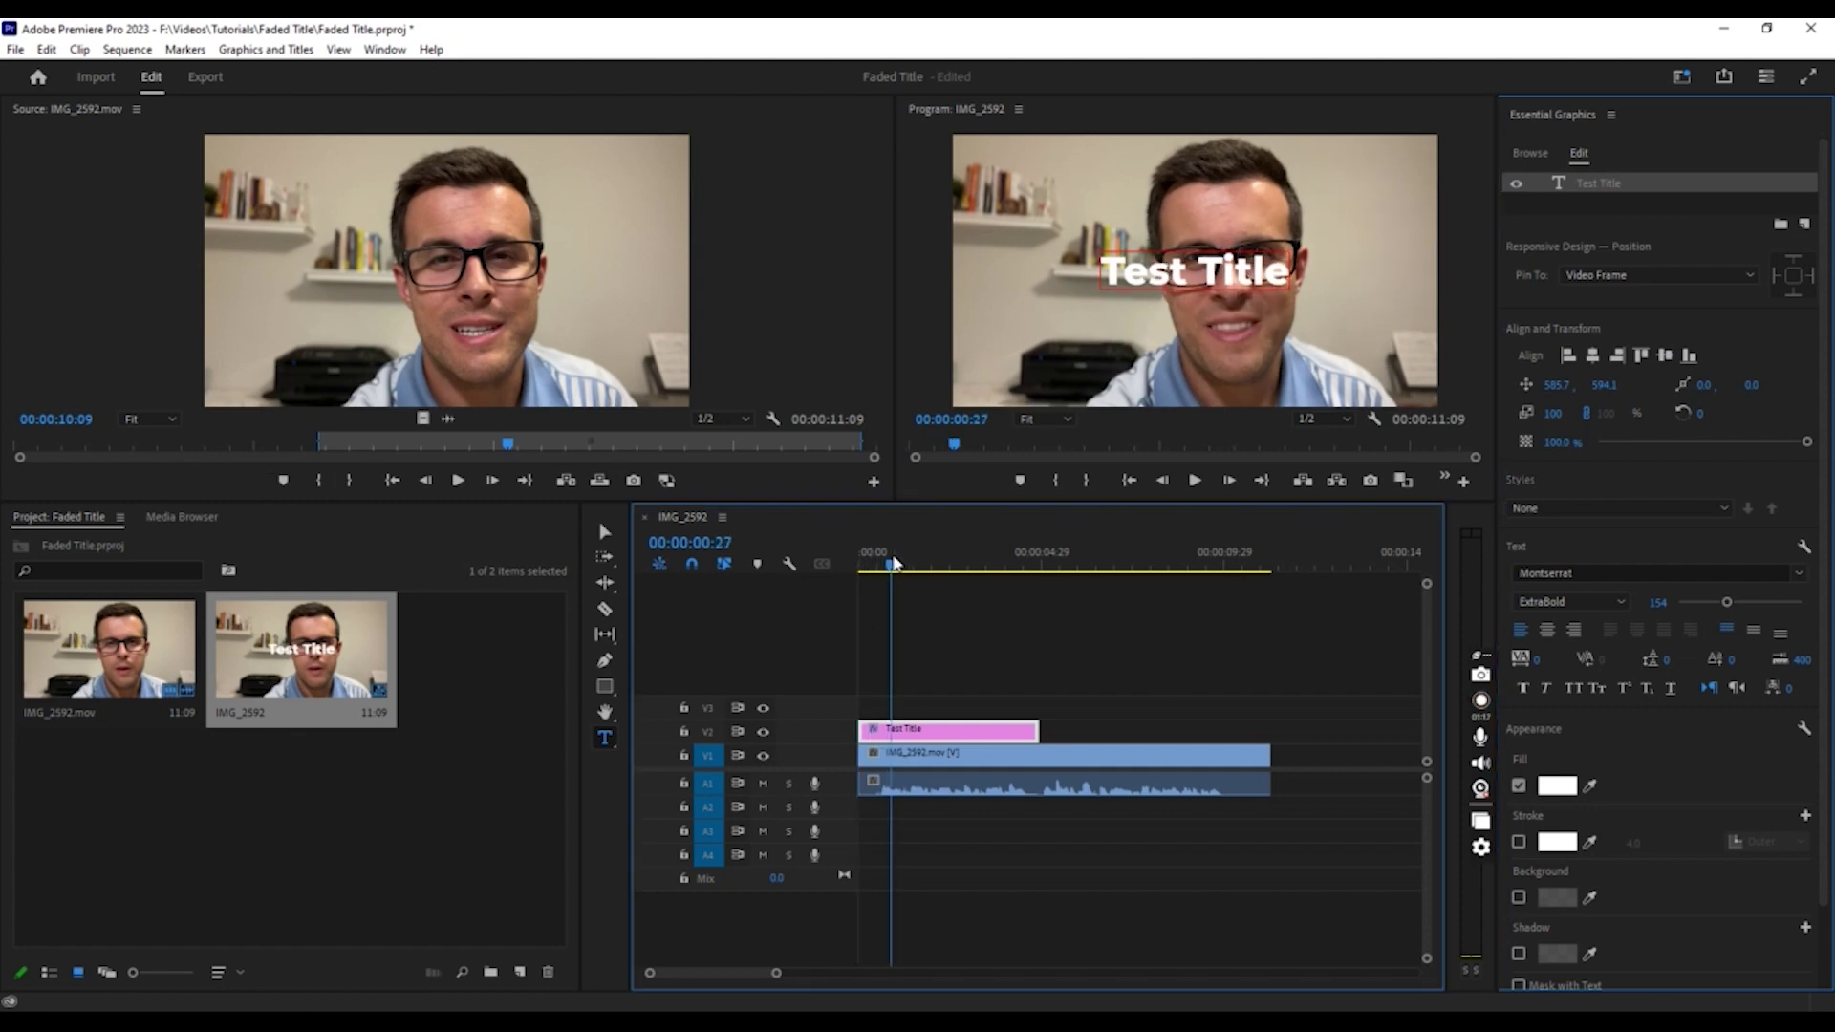
pyautogui.press('space')
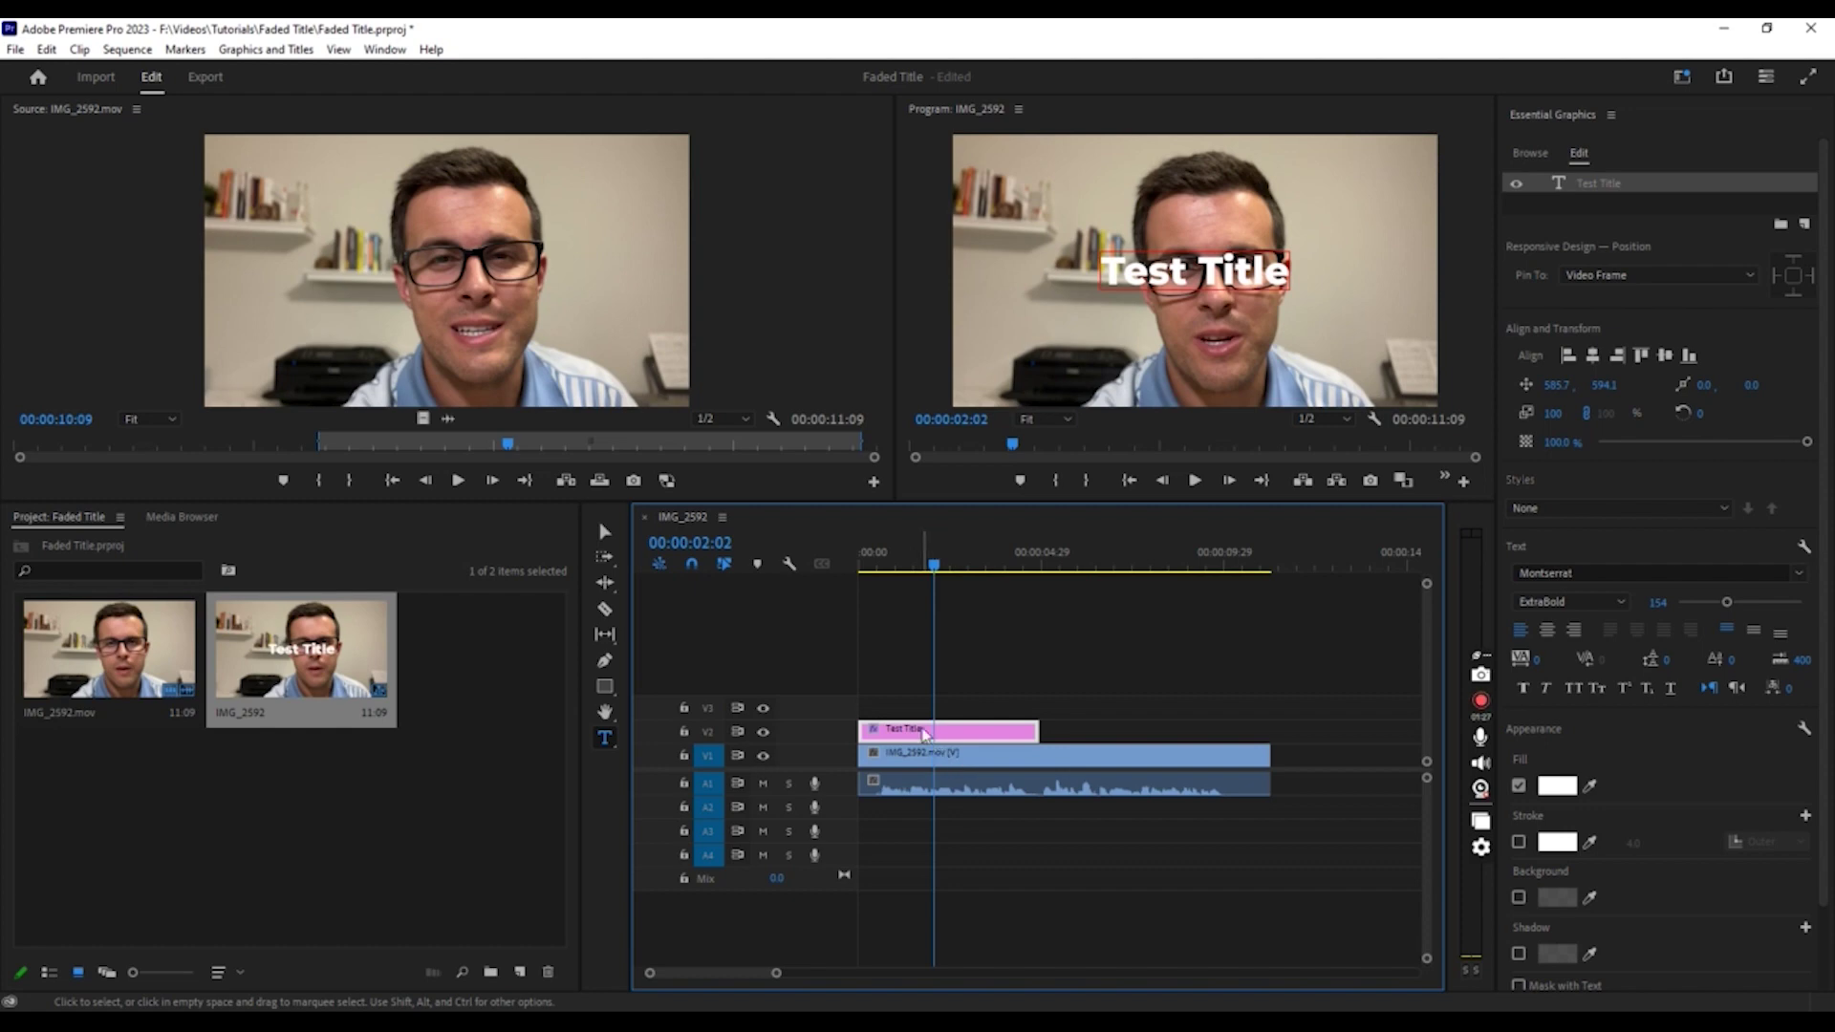
pyautogui.moveTo(923, 731); pyautogui.dragTo(1154, 731)
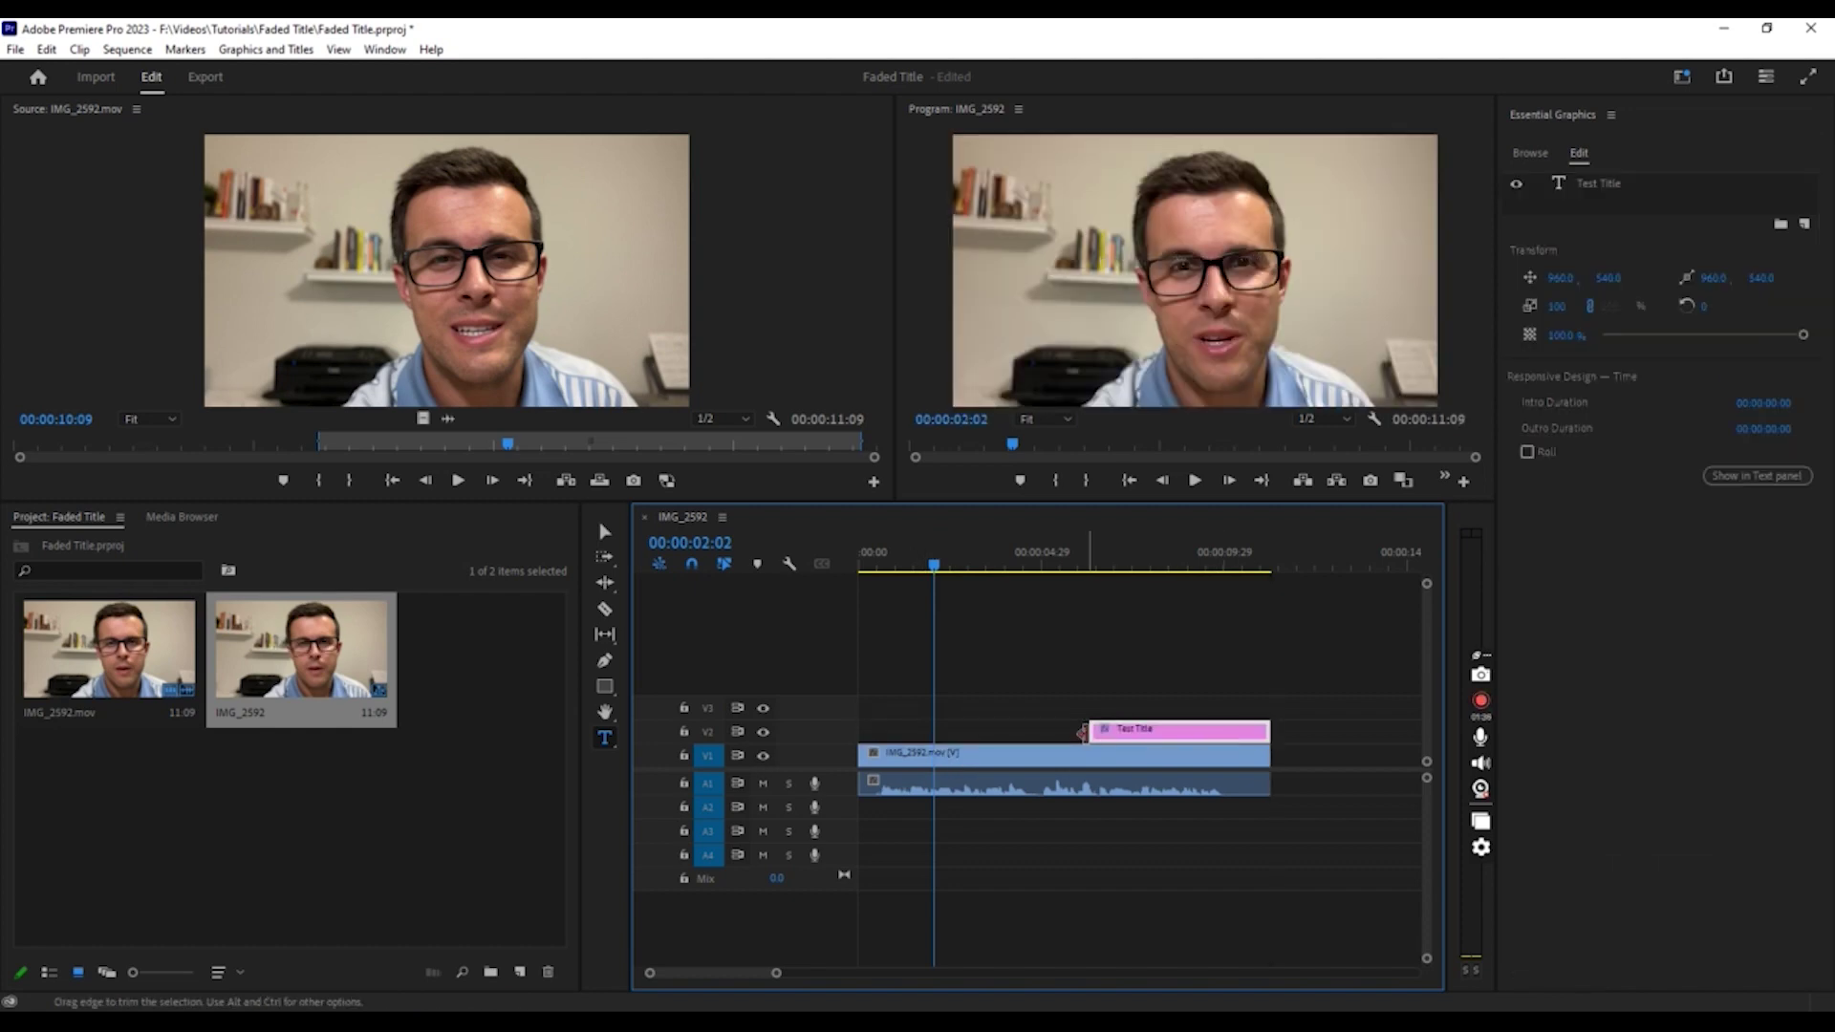
# - Trim the title clip to start about five seconds in, checking timing with playback
pyautogui.click(859, 556)
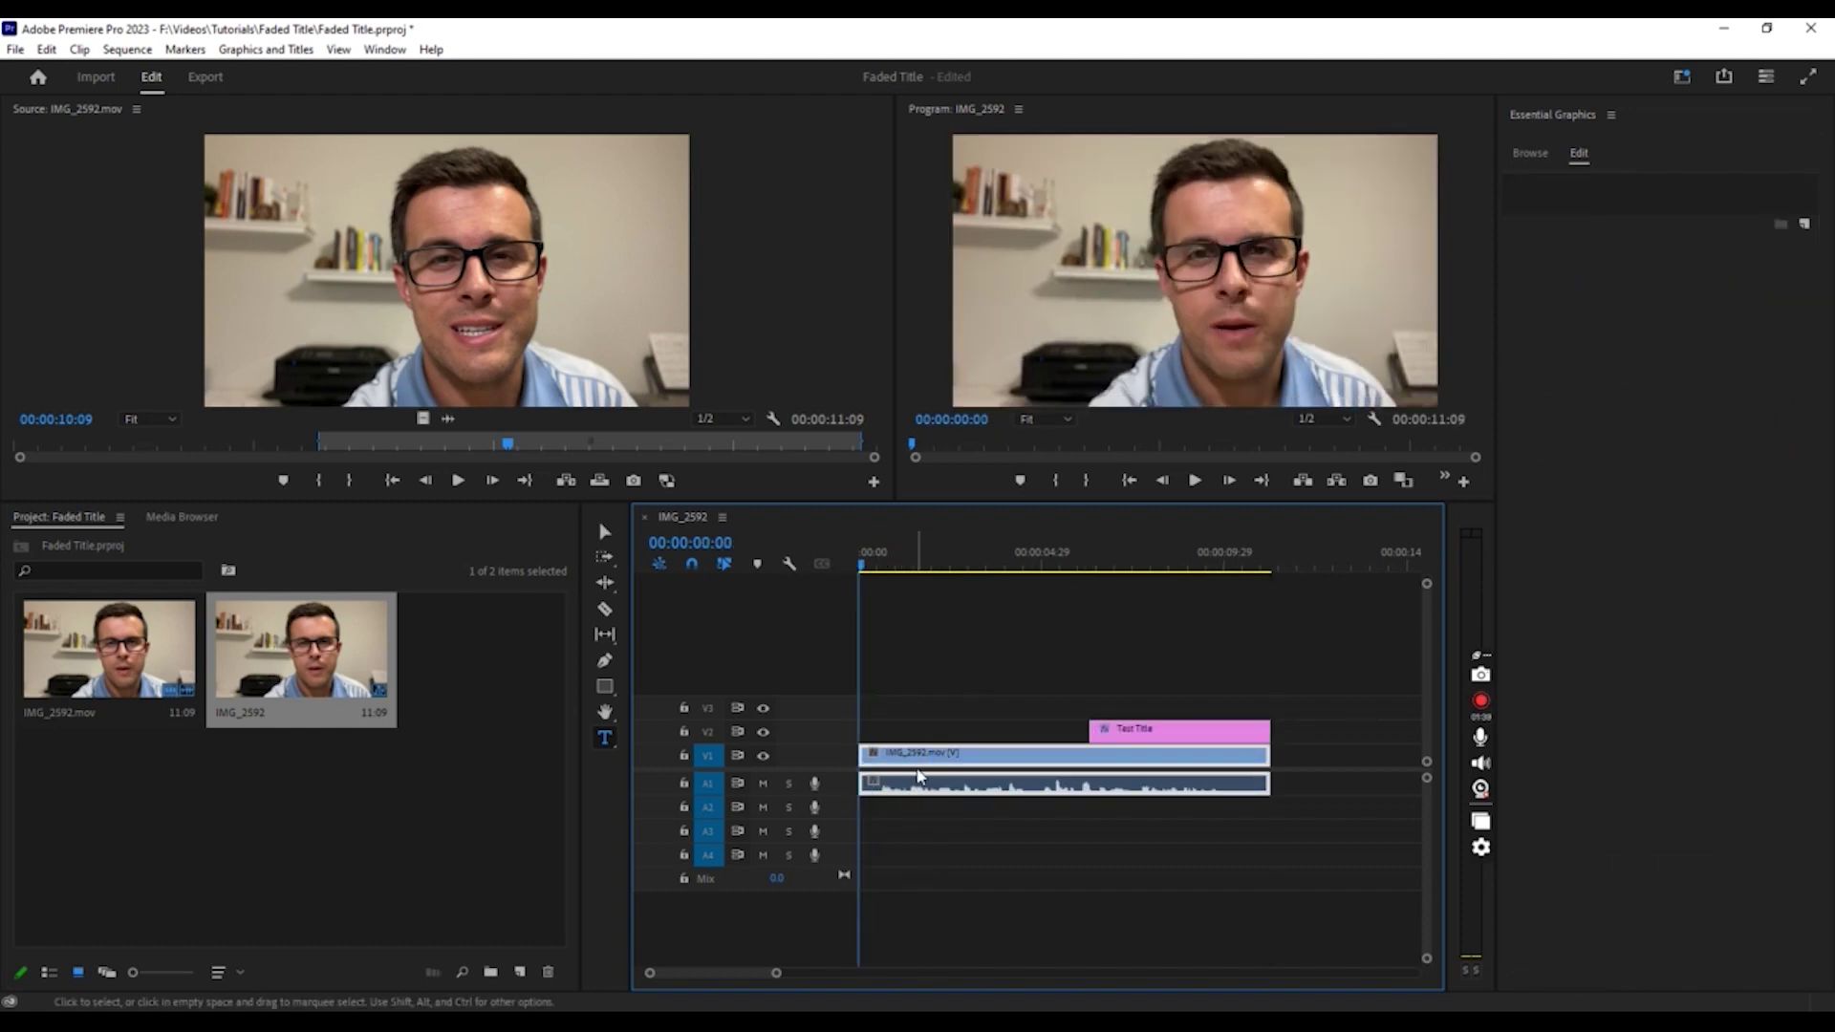
pyautogui.press('space')
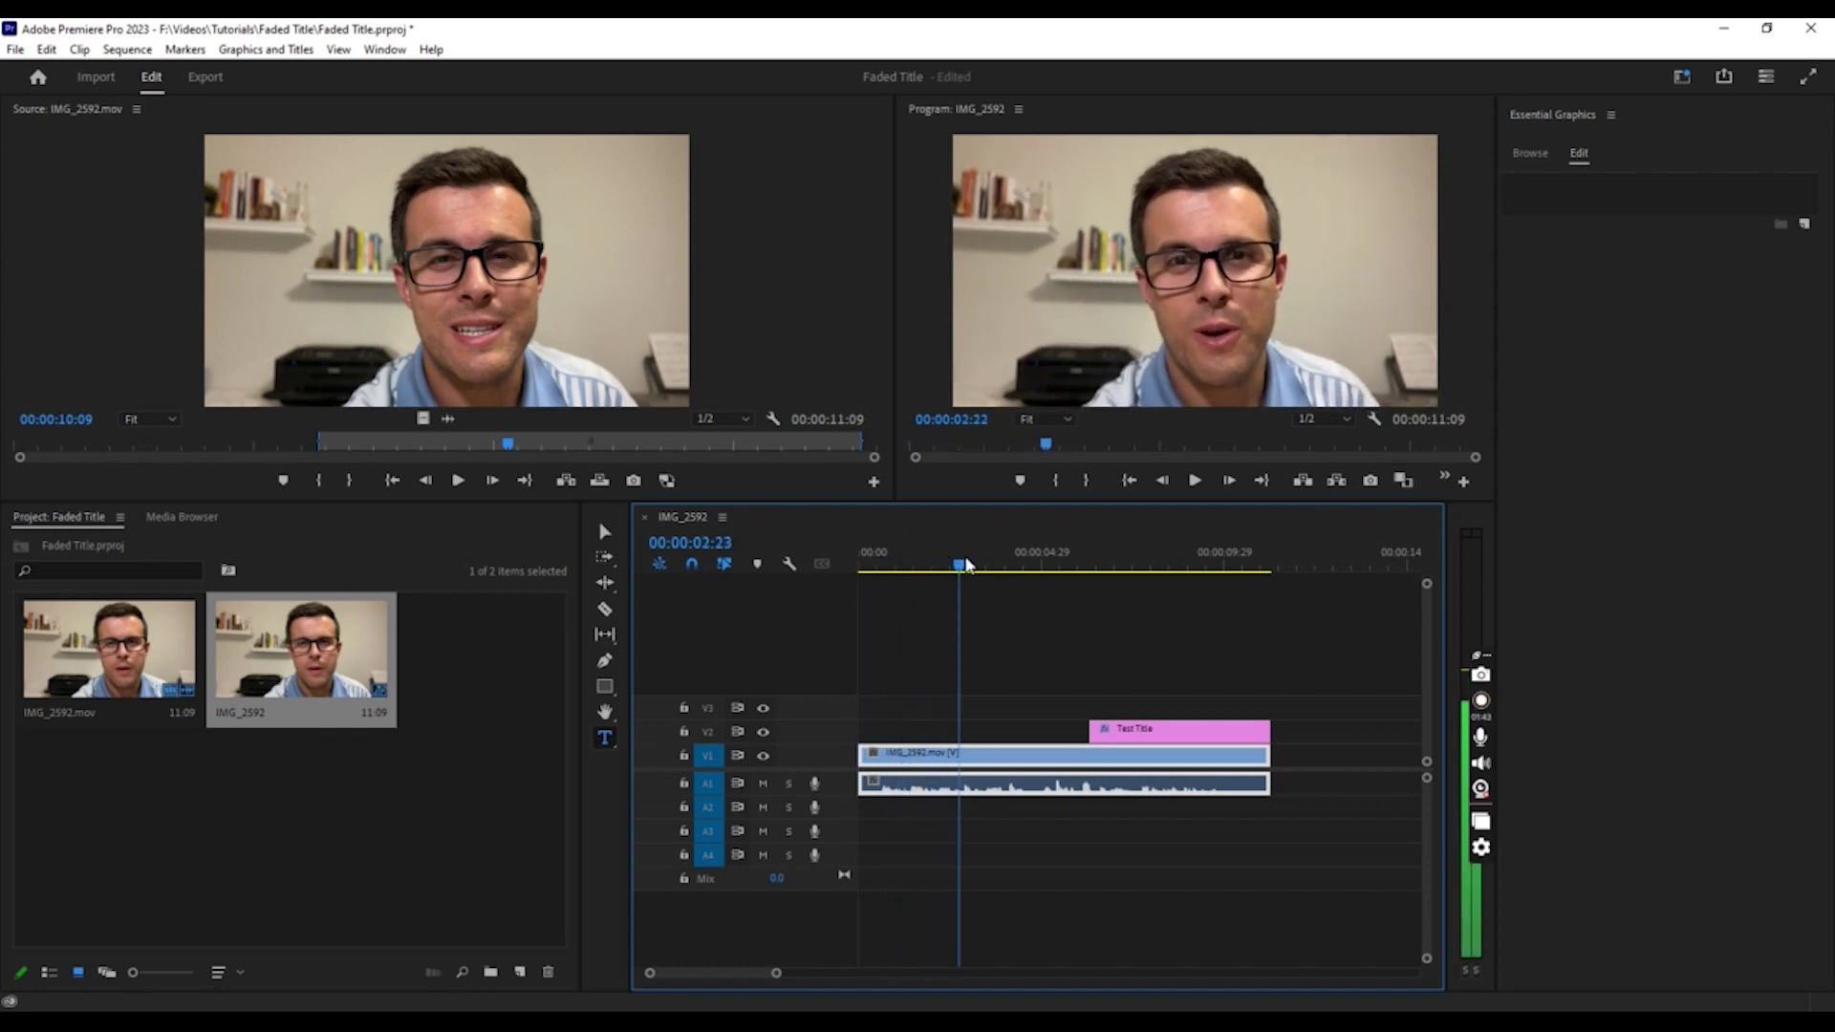
pyautogui.press('space')
pyautogui.moveTo(1090, 731); pyautogui.dragTo(994, 731)
pyautogui.moveTo(968, 559); pyautogui.dragTo(980, 586)
pyautogui.press('space')
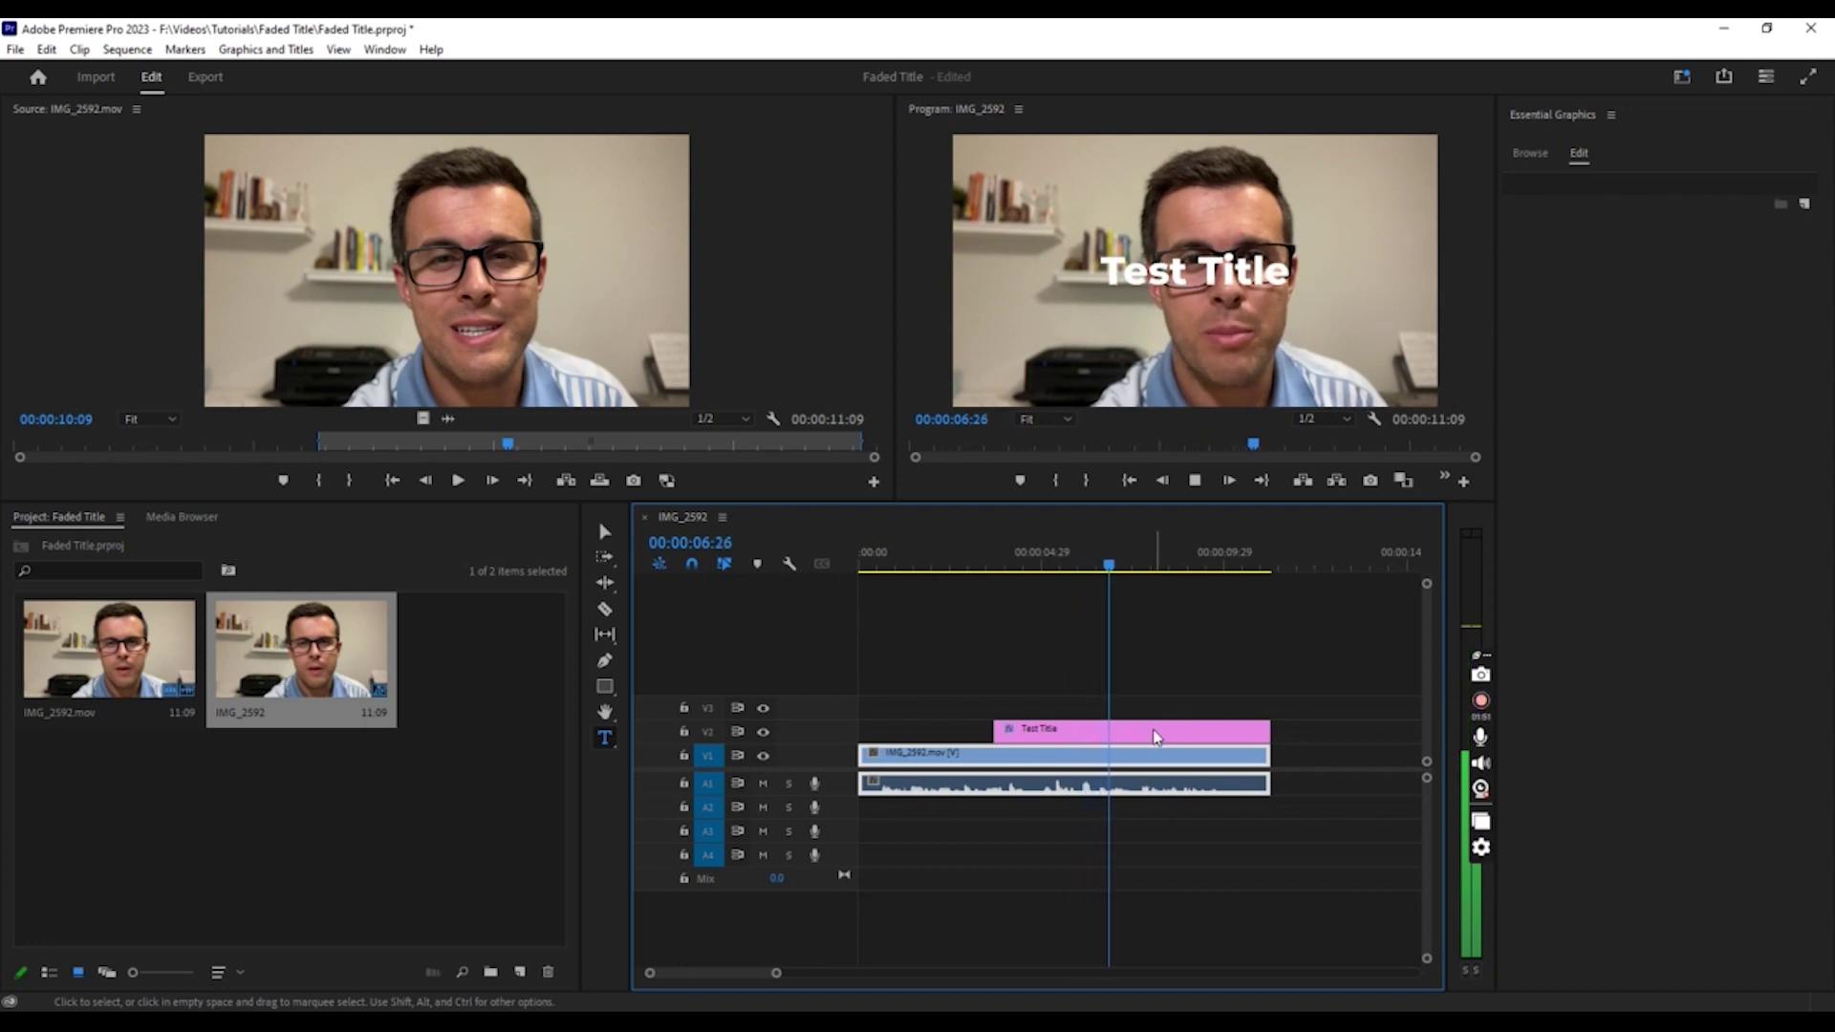
pyautogui.moveTo(999, 728); pyautogui.dragTo(1049, 730)
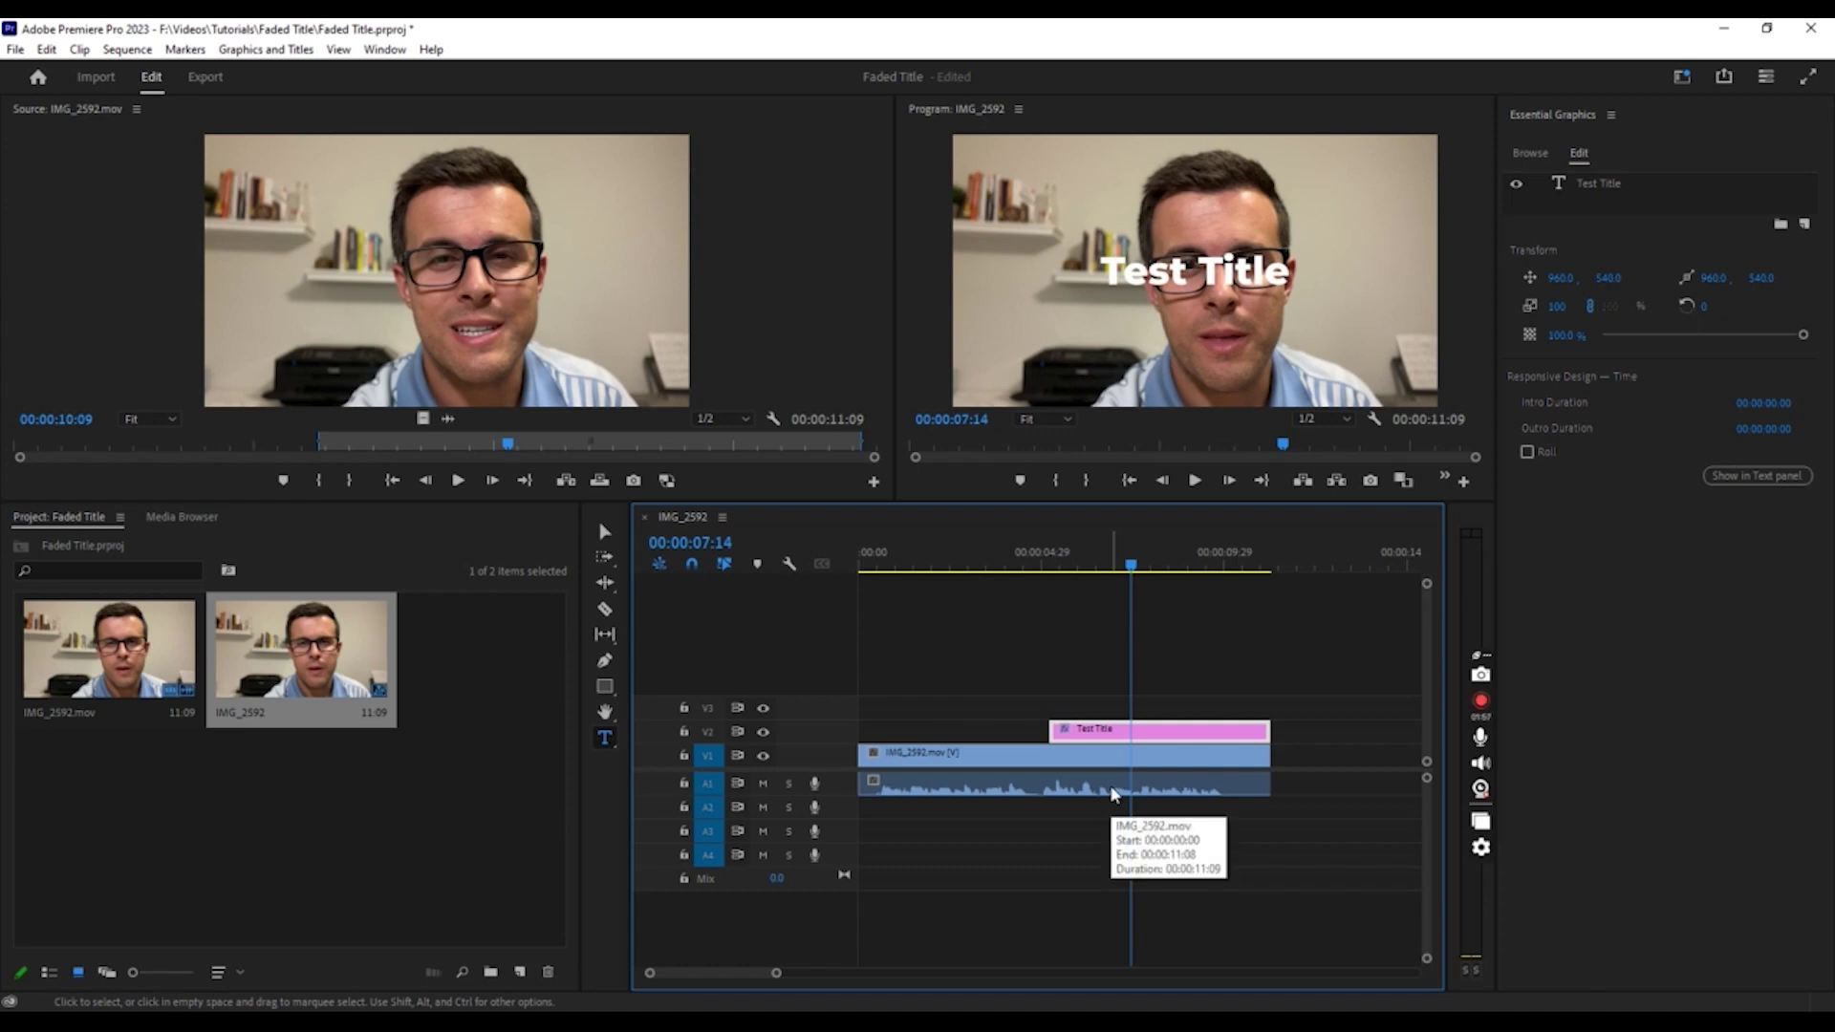
pyautogui.hotkey('ctrl', 'd')
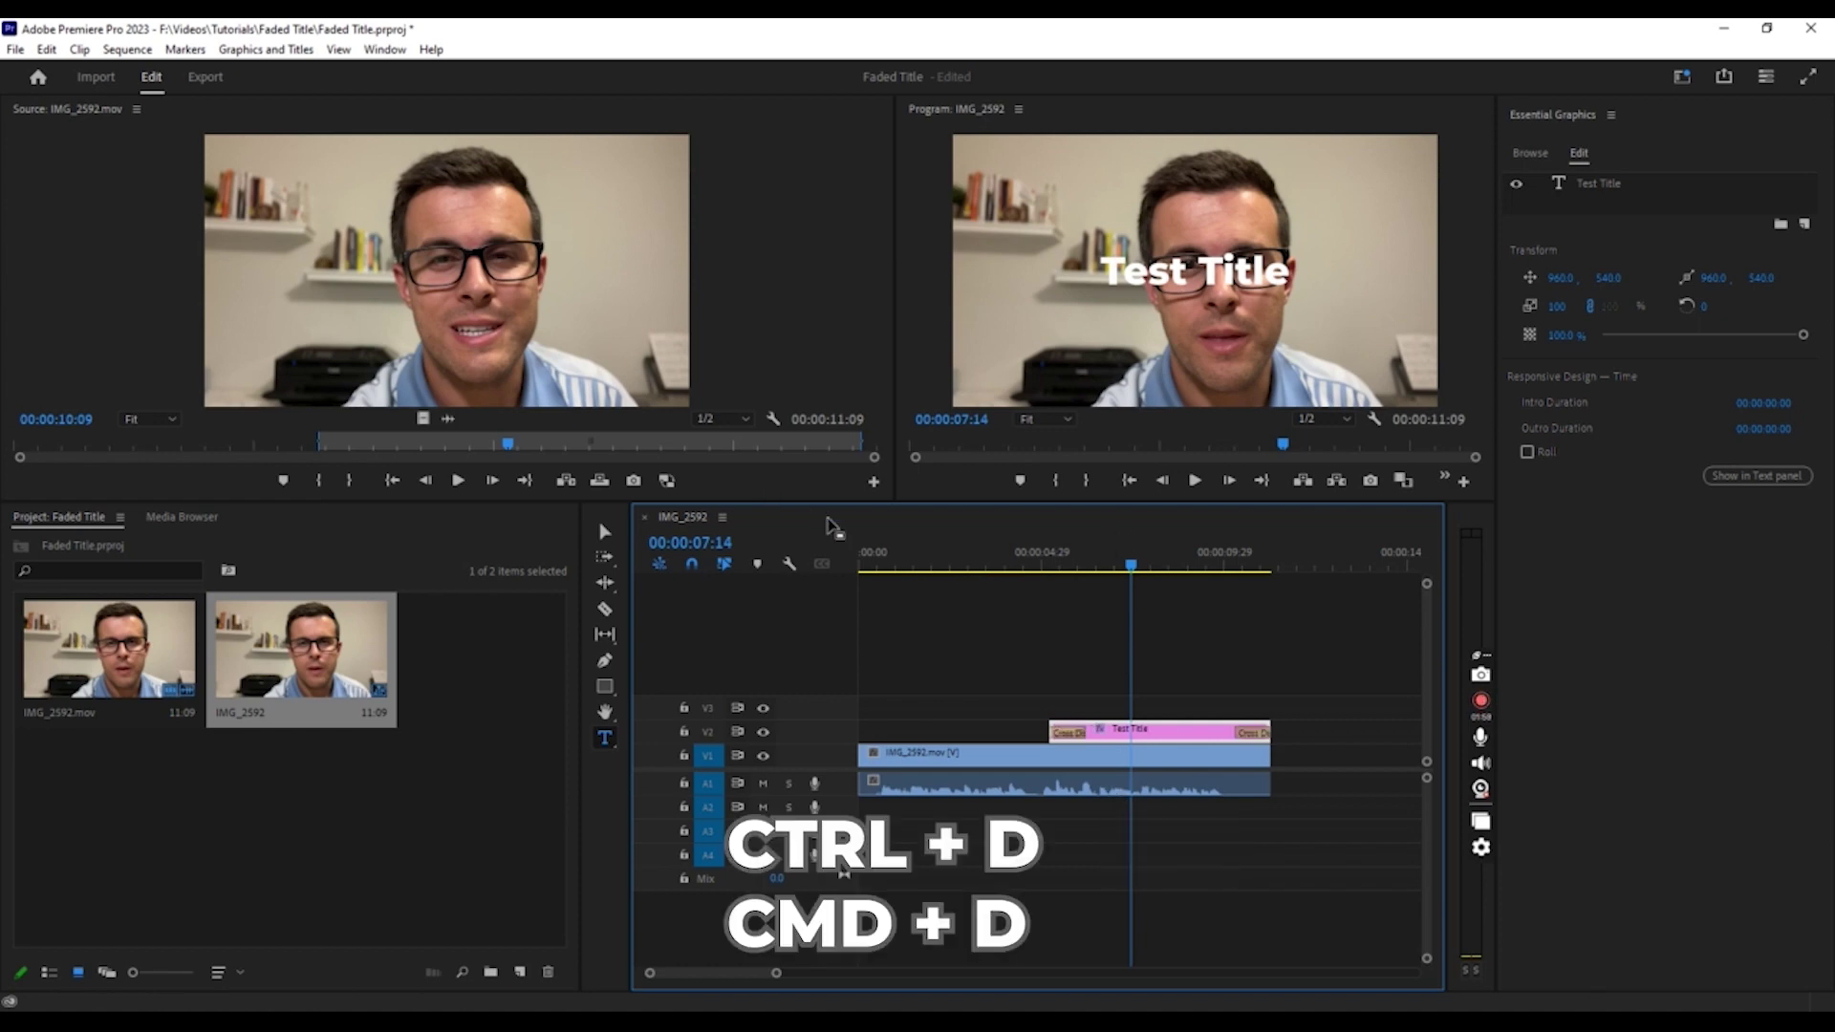
pyautogui.moveTo(1041, 570); pyautogui.dragTo(1090, 567)
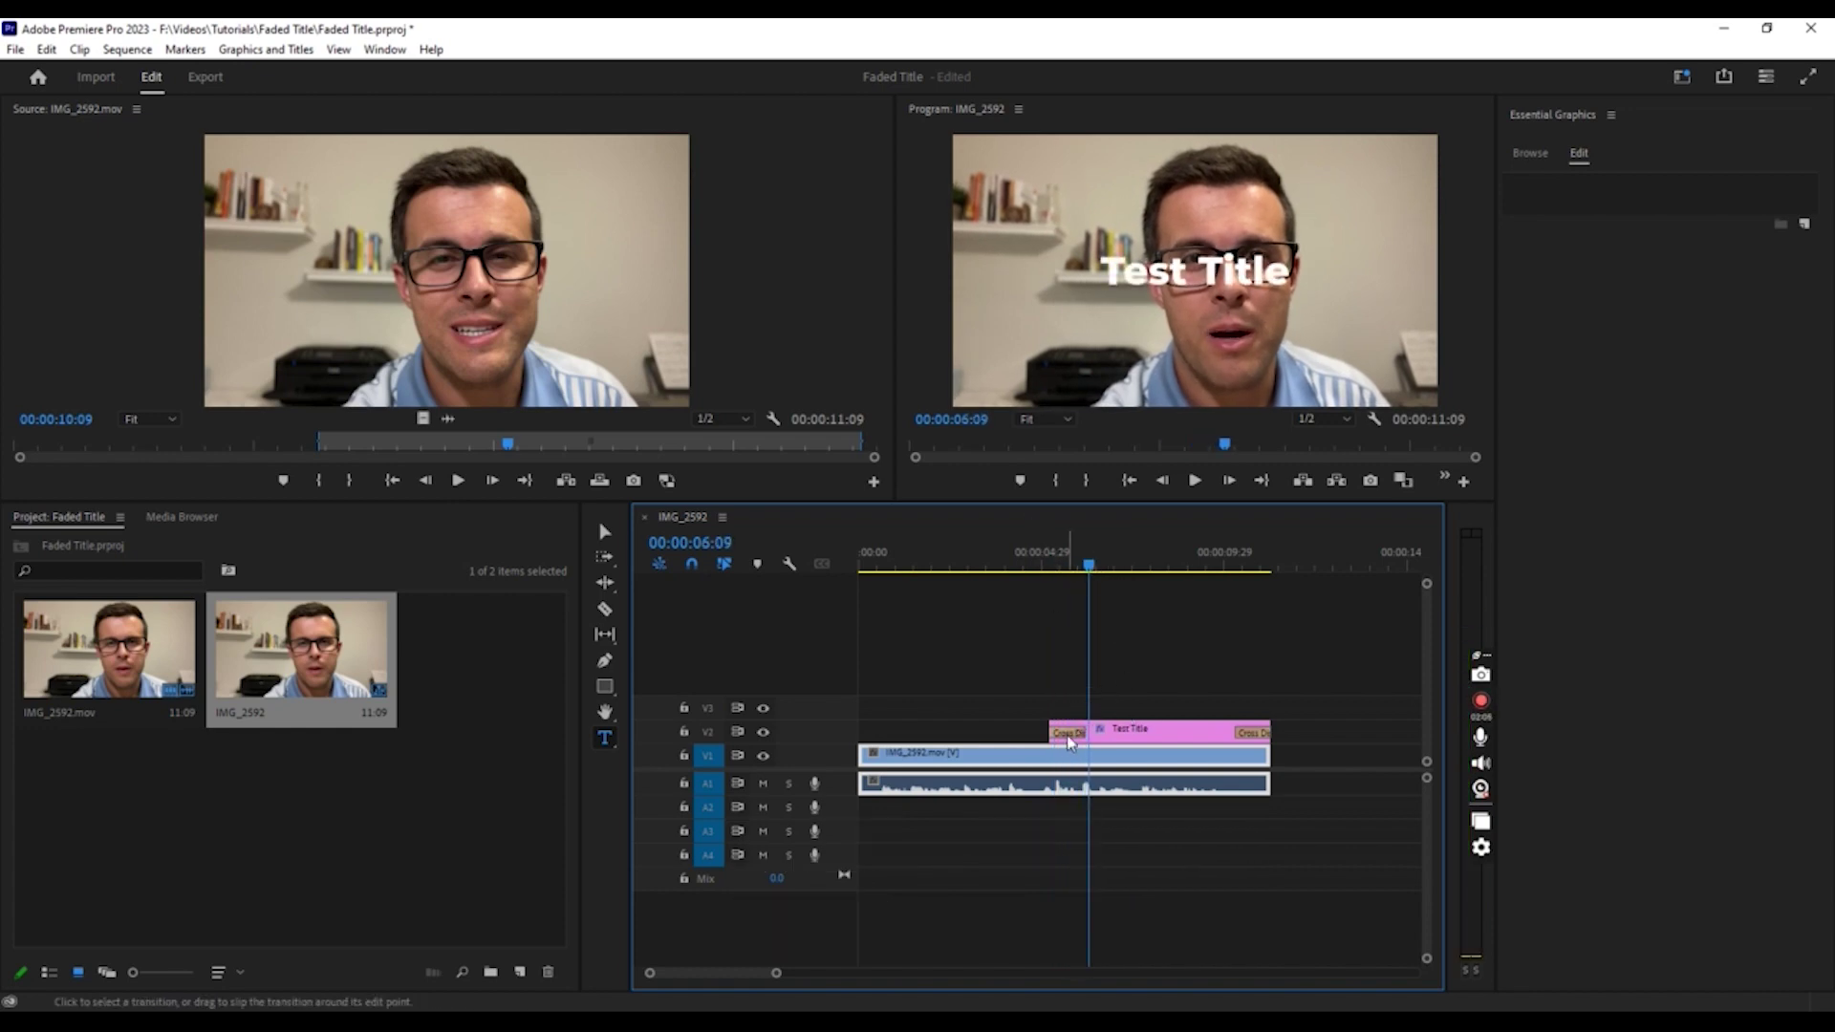
pyautogui.click(1070, 737)
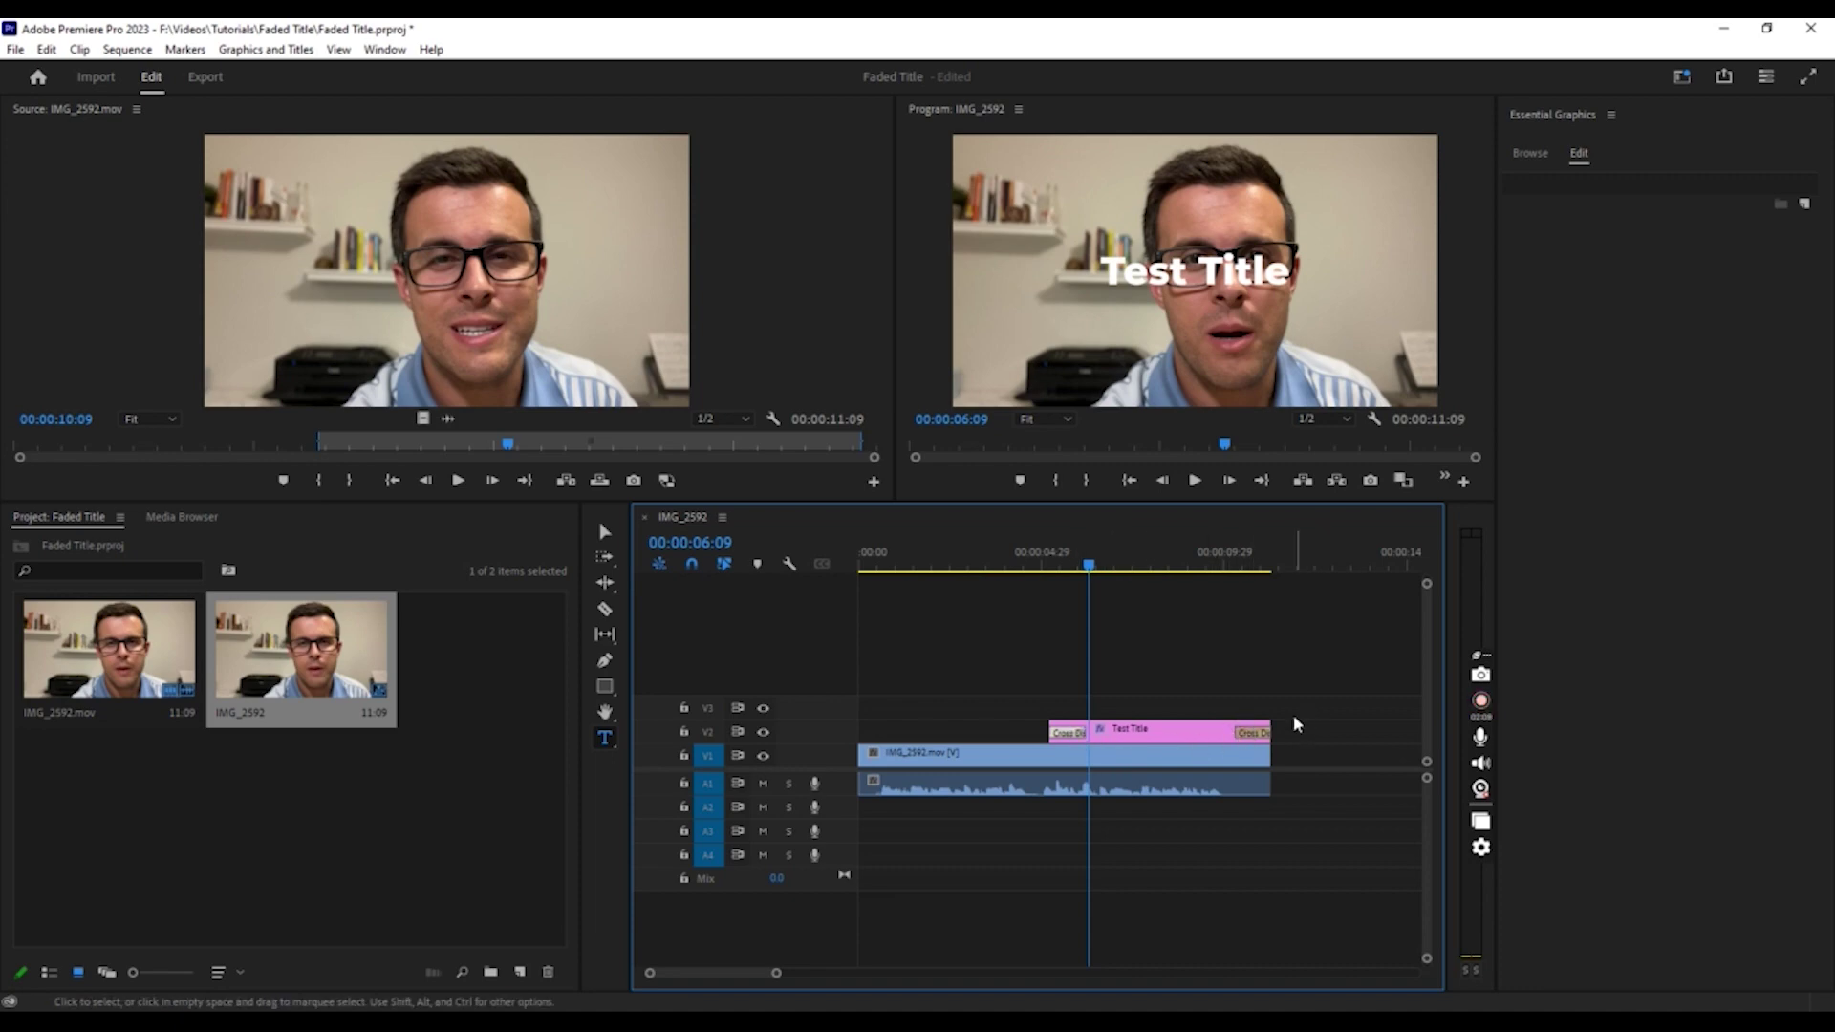
pyautogui.click(1147, 731)
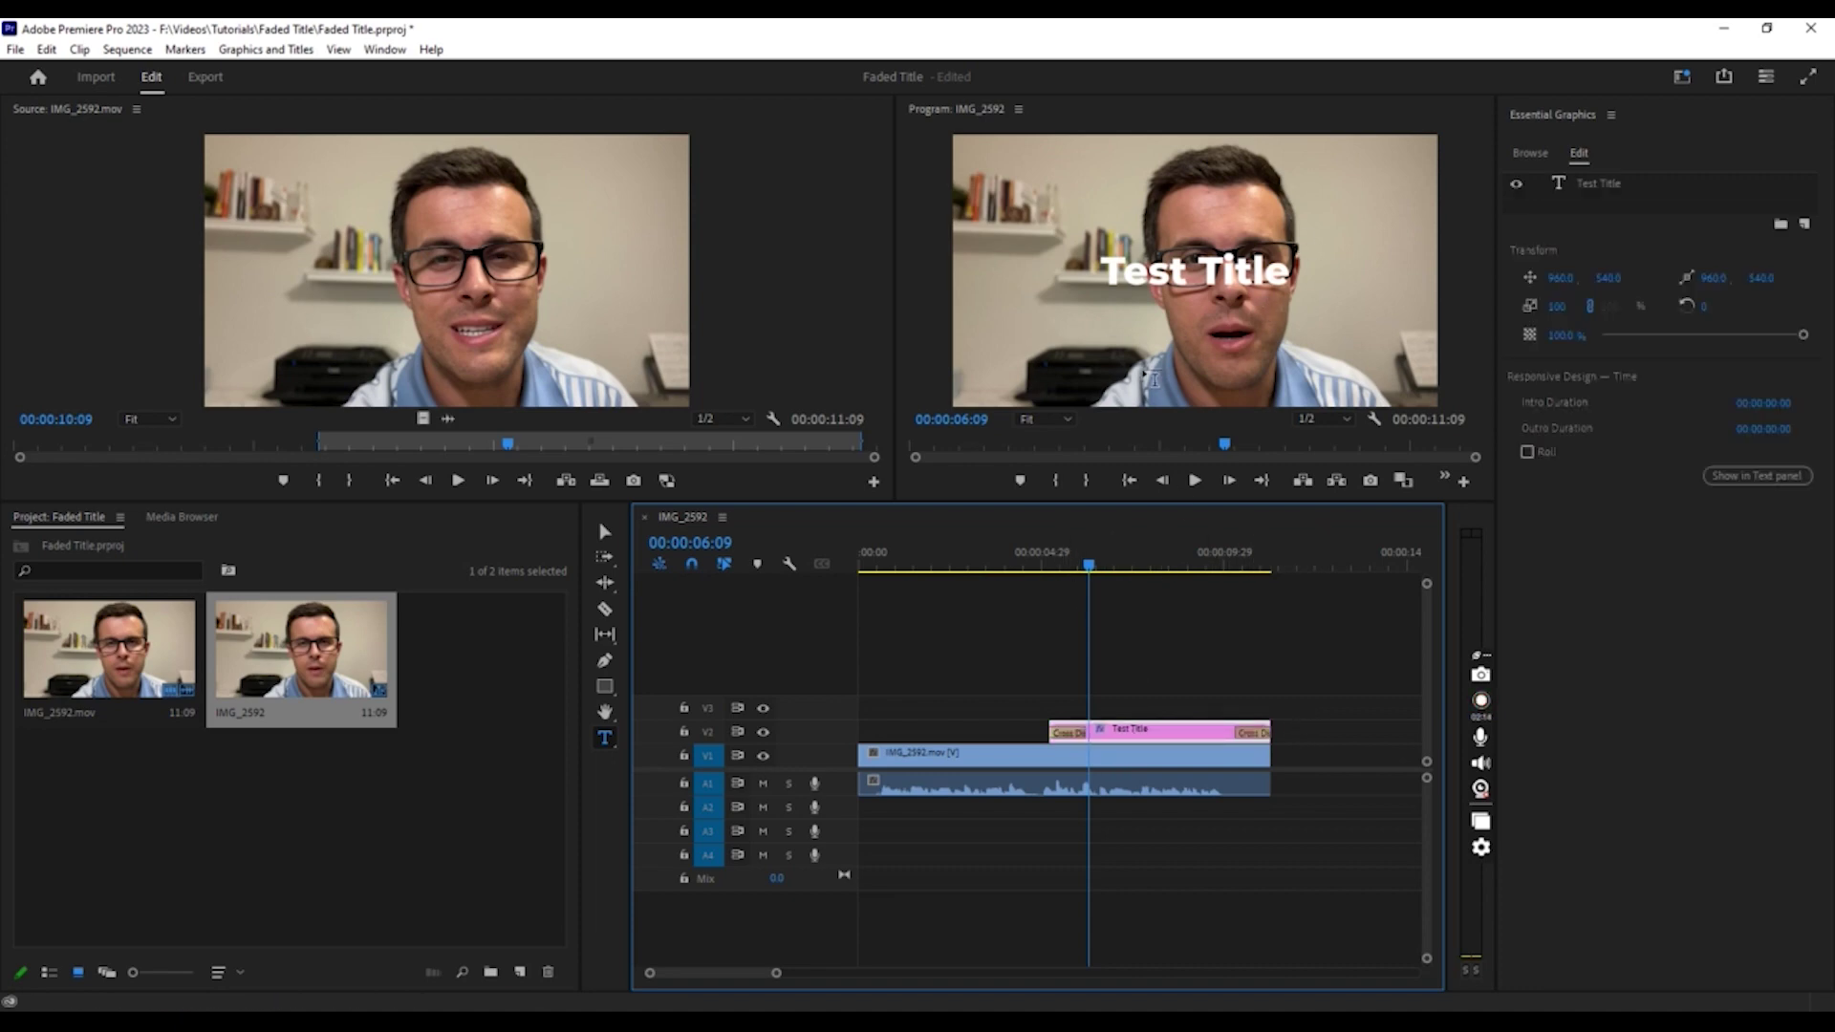
pyautogui.click(605, 531)
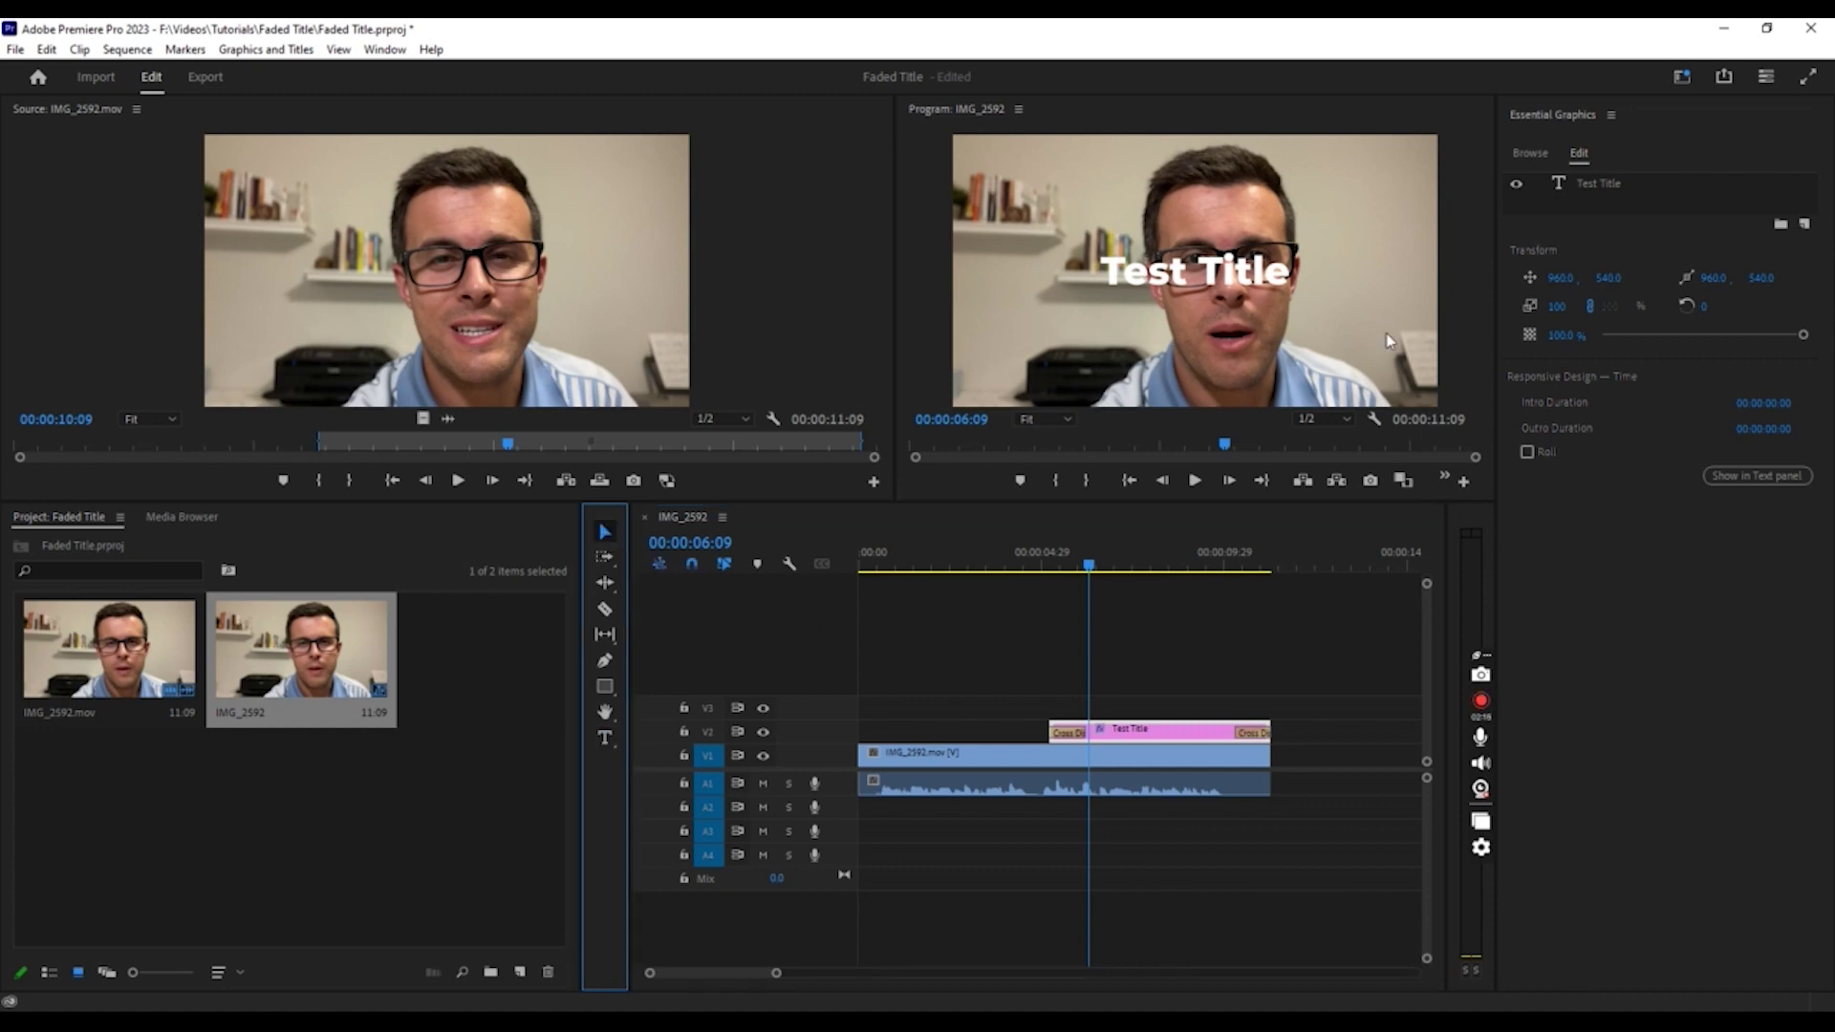
# - Show the Effects panel with its Presets, Audio and Video Effects folders
pyautogui.click(383, 50)
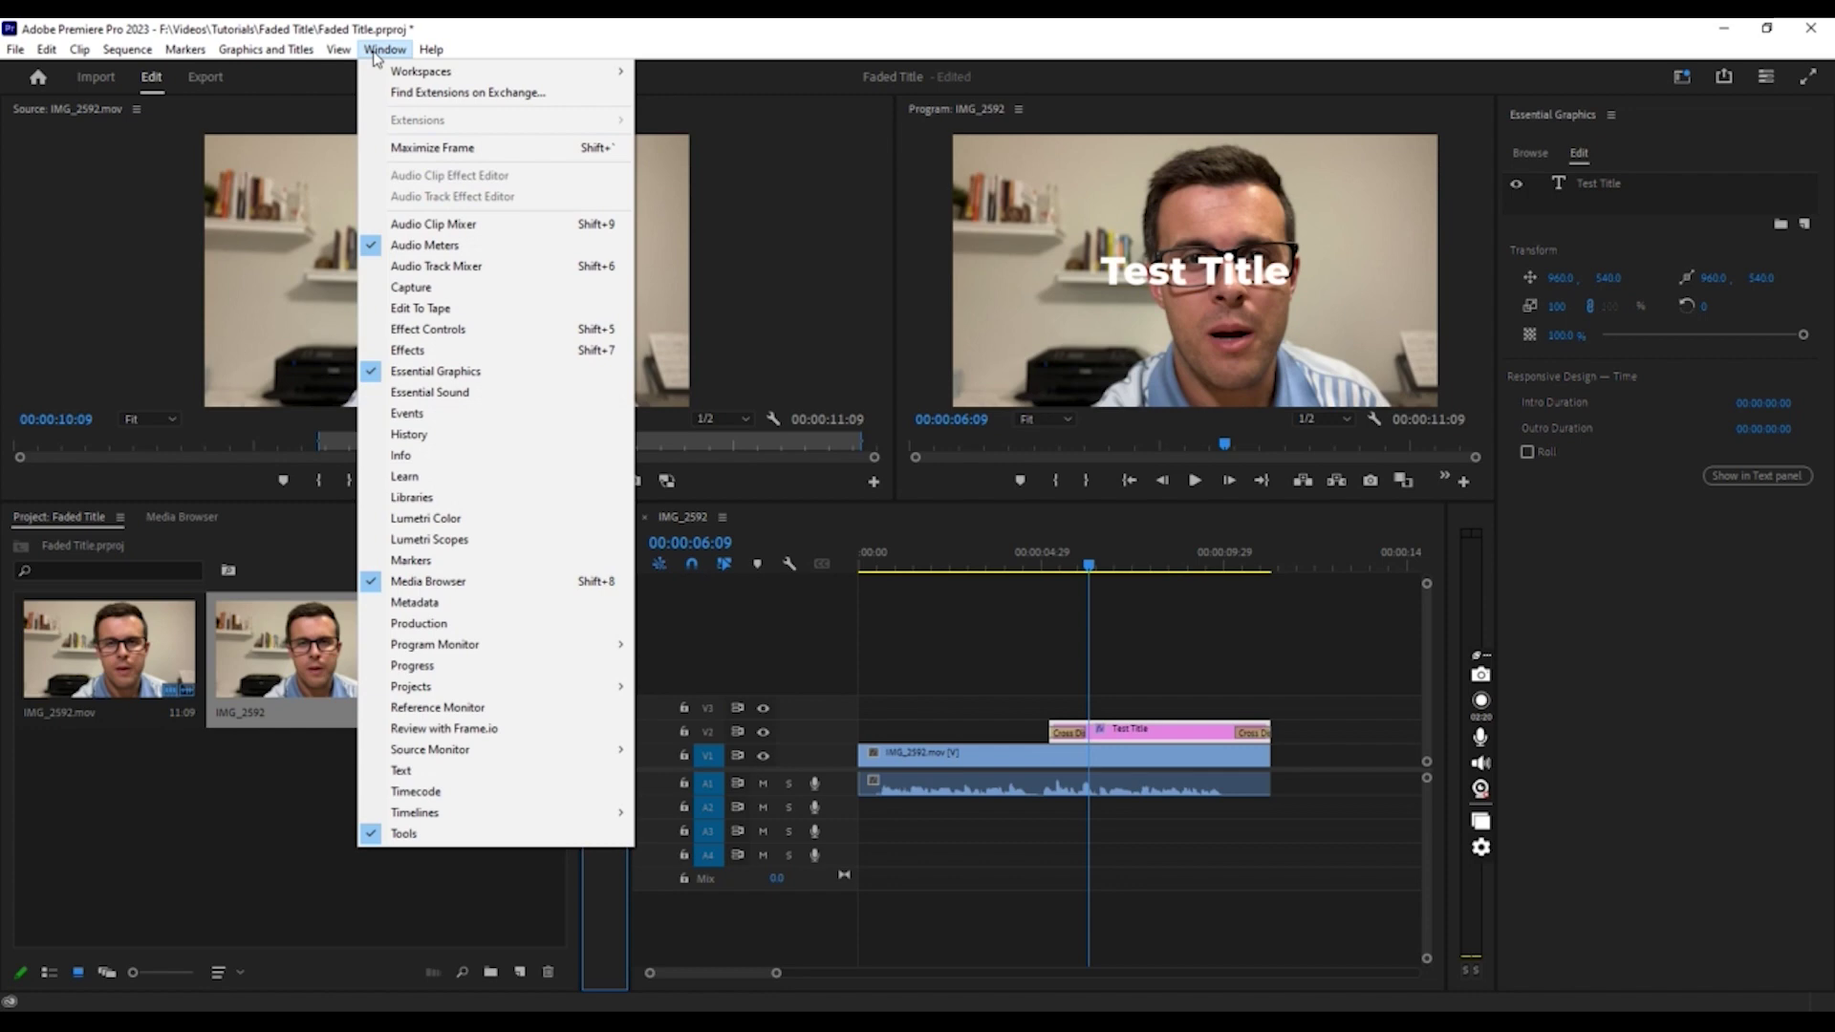
pyautogui.click(461, 353)
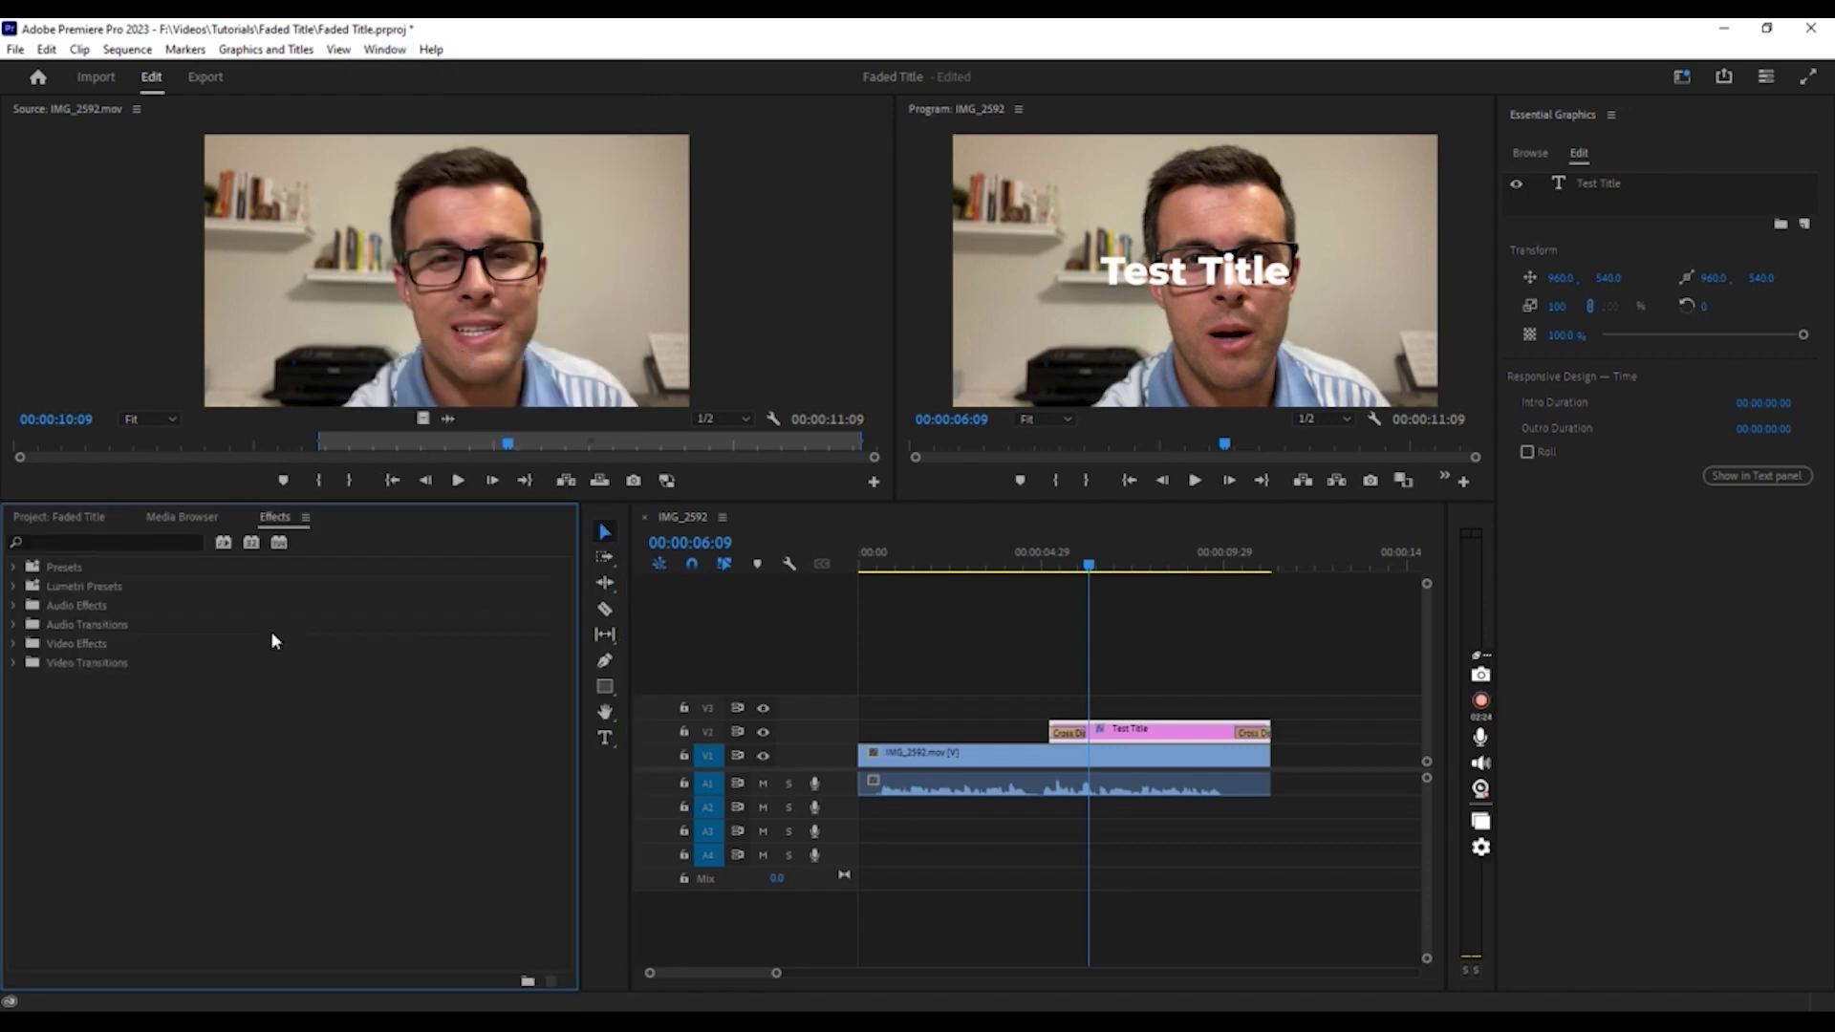
# - Search effects for 'blur' and apply Gaussian Blur to the IMG_2592.mov clip
pyautogui.click(37, 533)
pyautogui.write('blur')
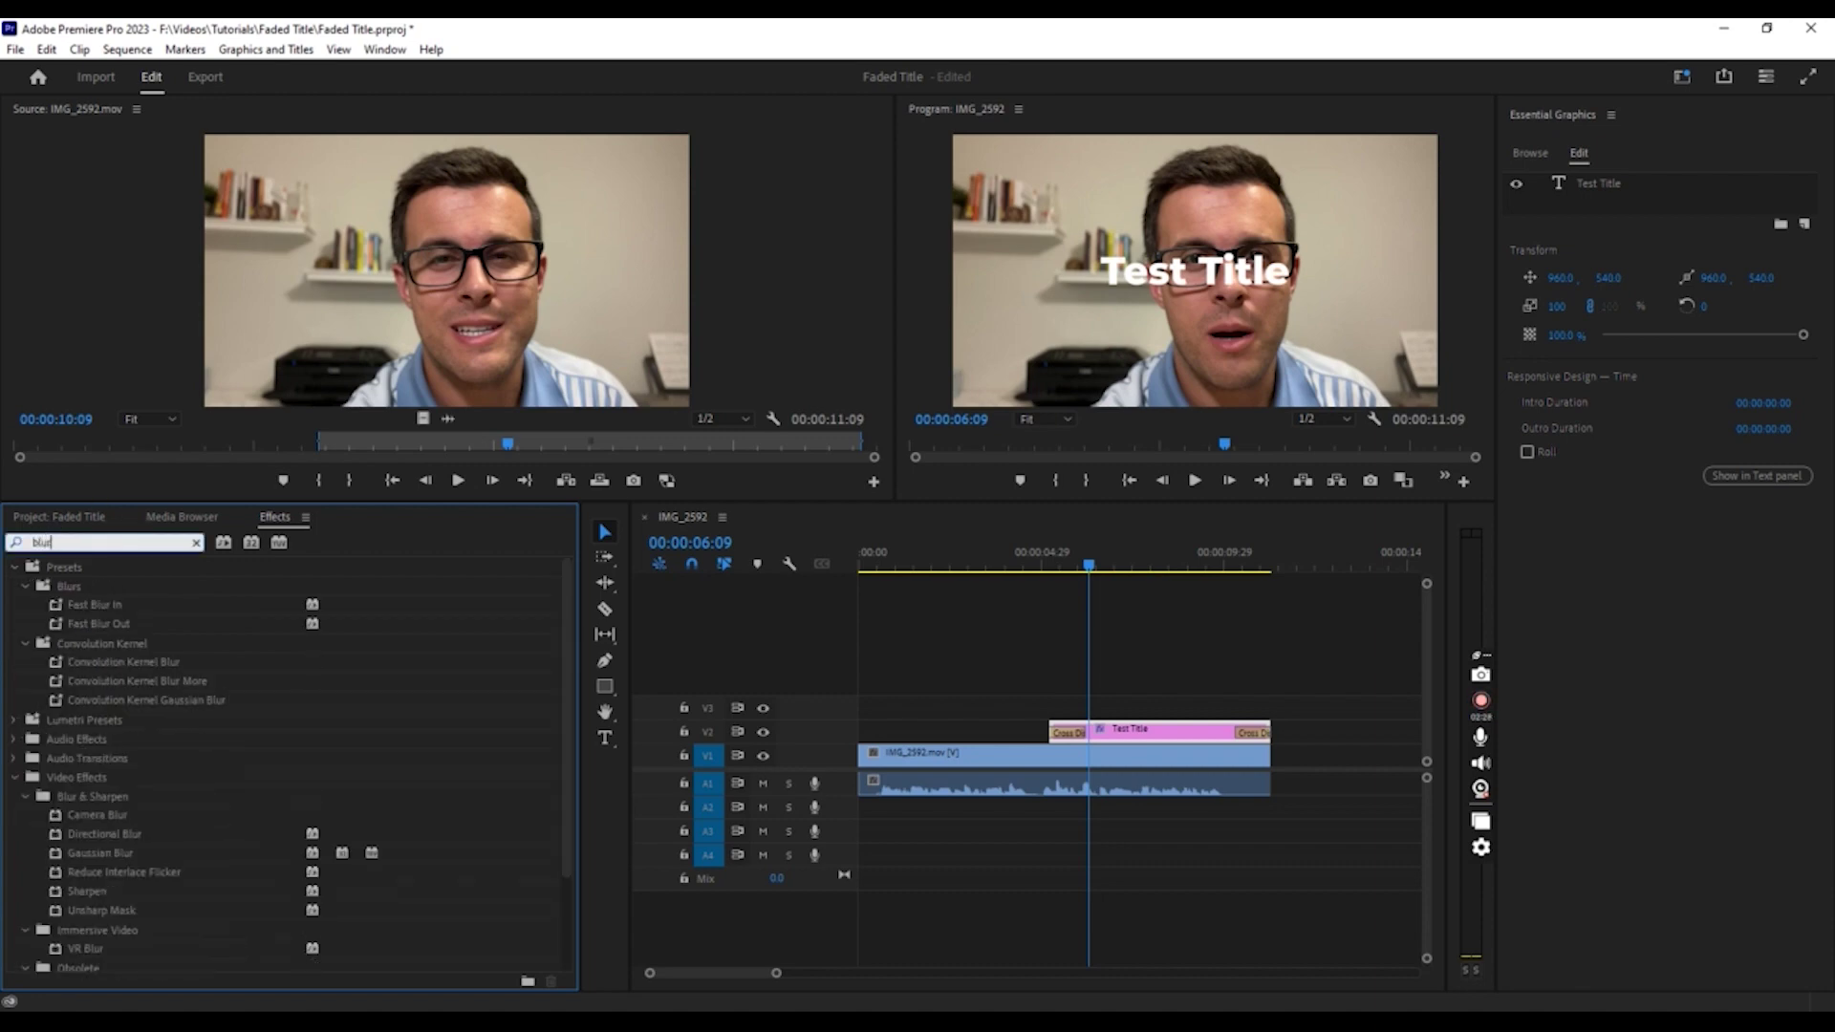
pyautogui.scroll(-2, 67, 707)
pyautogui.click(87, 733)
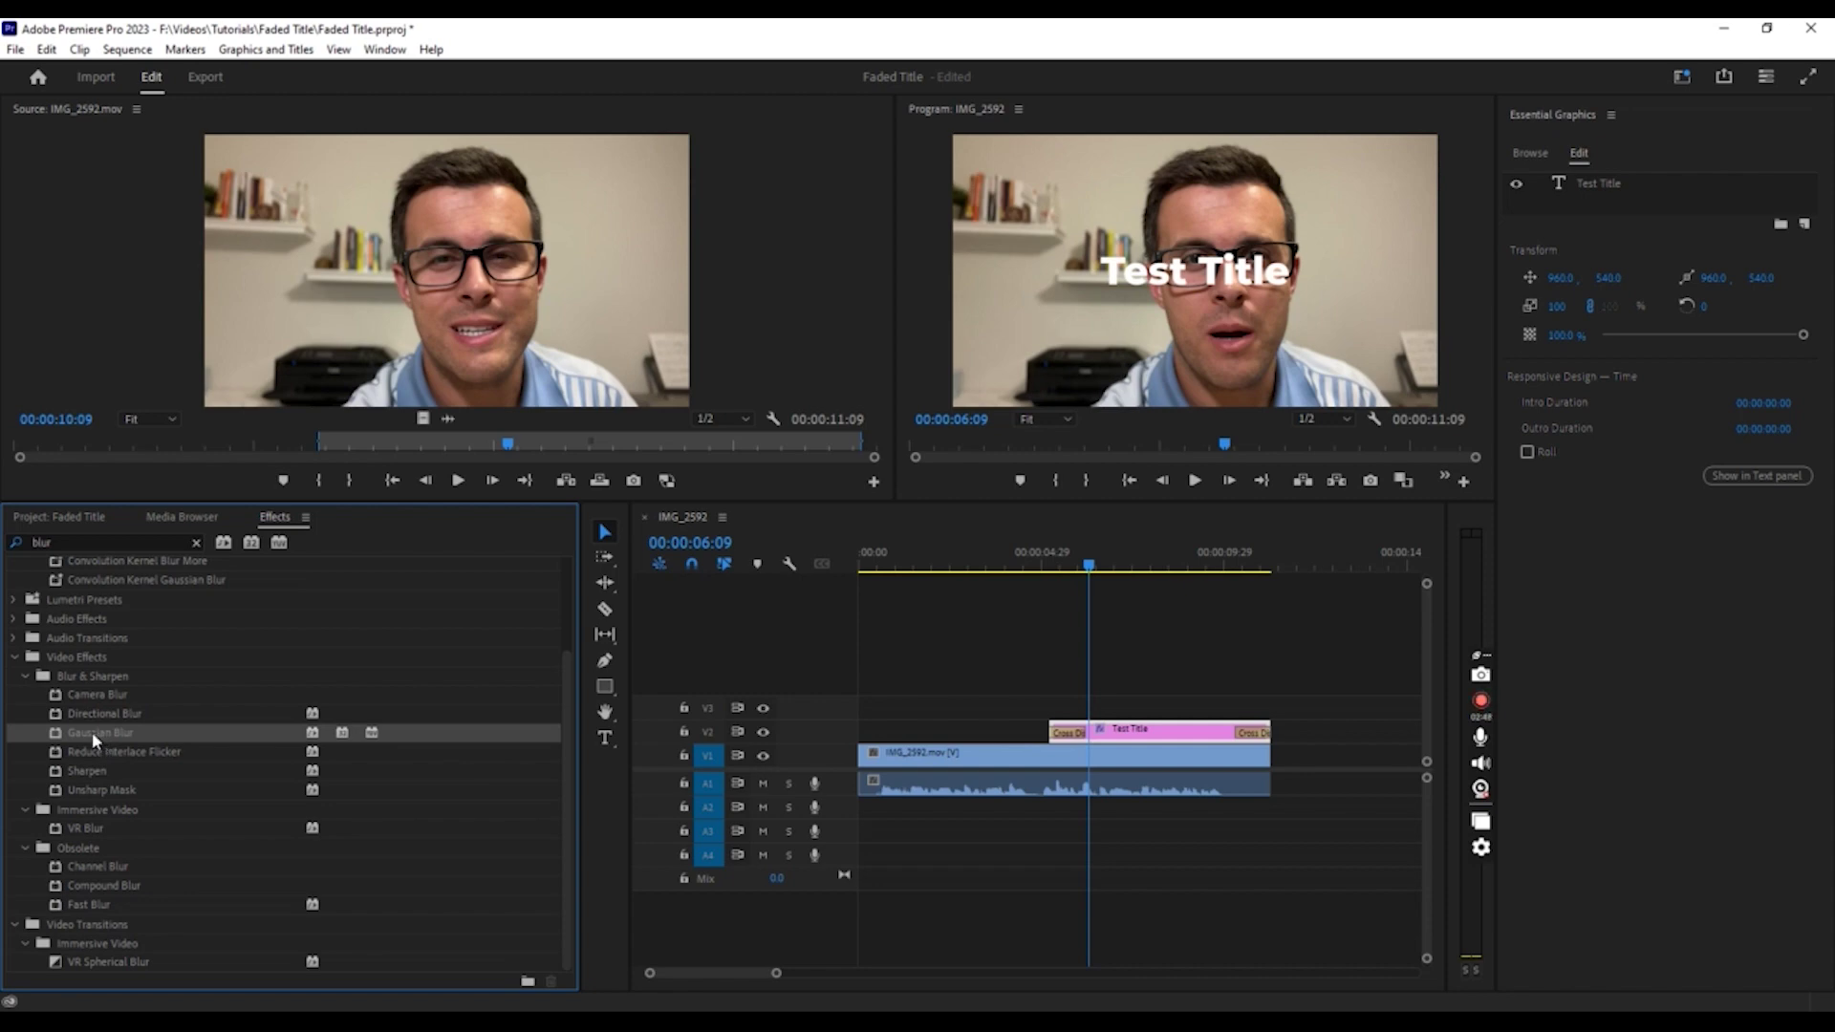
pyautogui.moveTo(88, 731); pyautogui.dragTo(1027, 773)
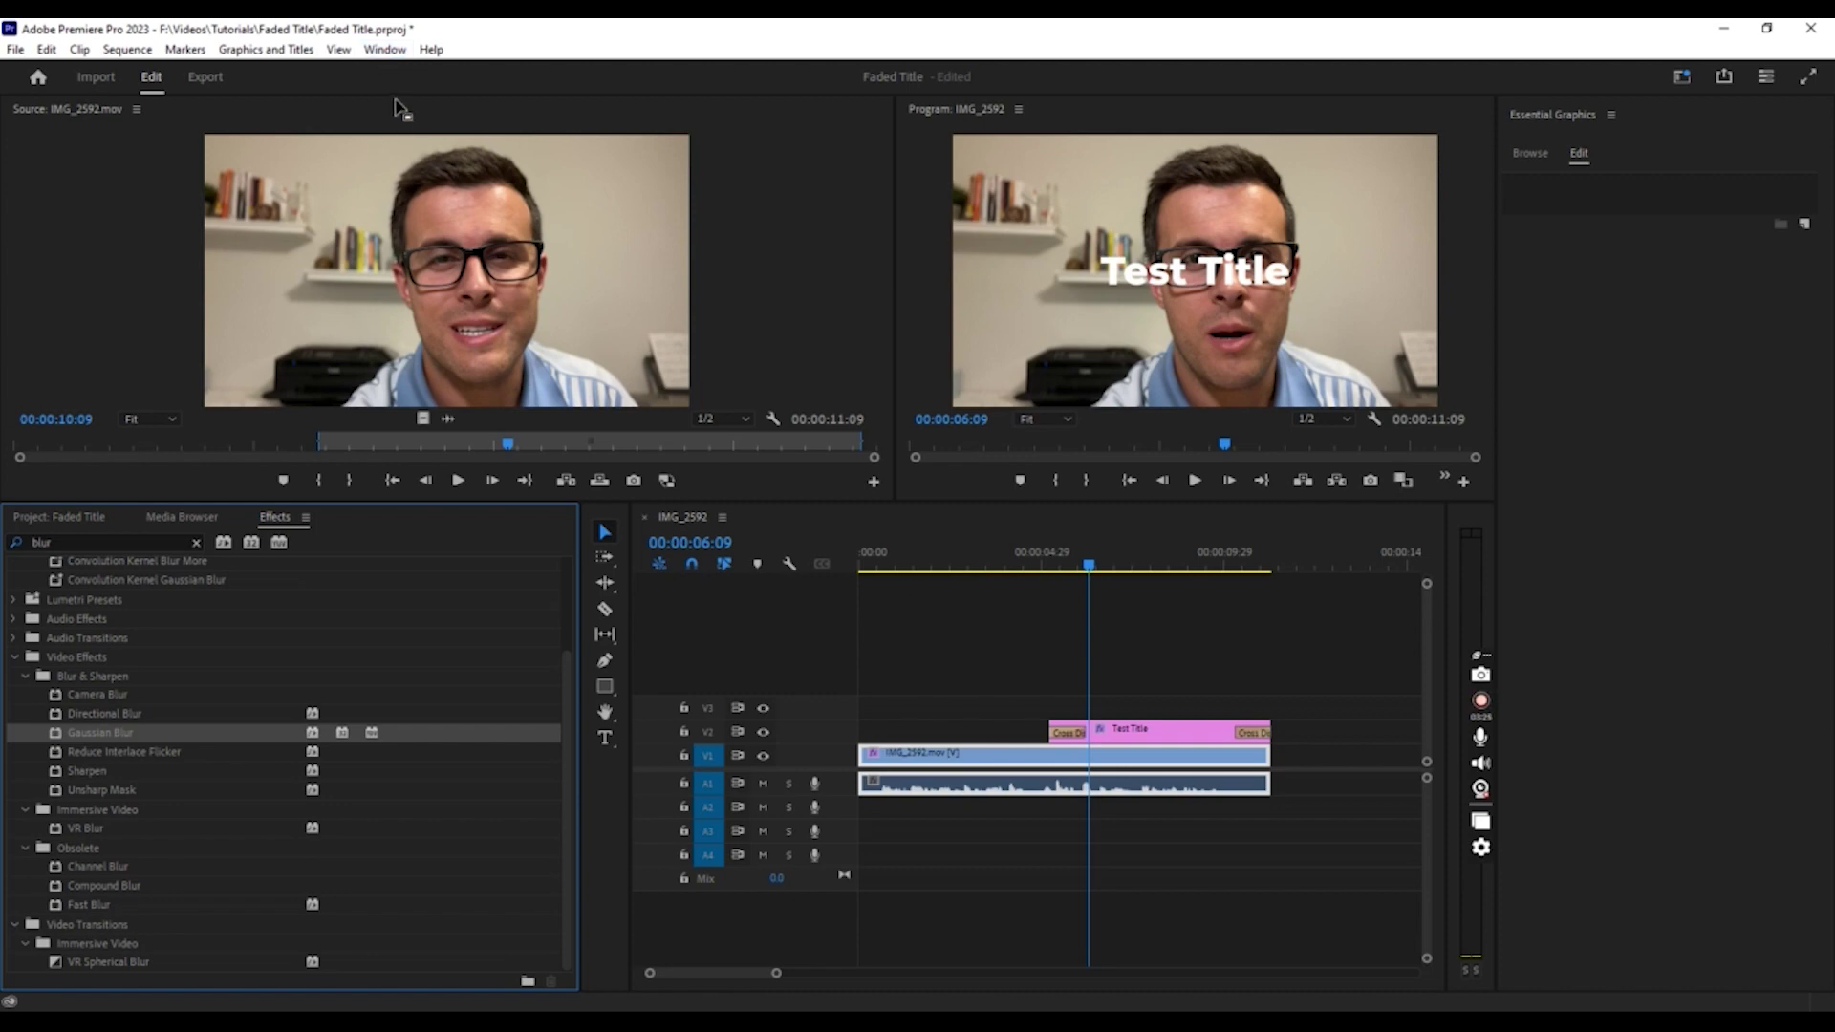
# - Show Effect Controls and scroll to Gaussian Blur's Blurriness, currently 0.0
pyautogui.click(377, 53)
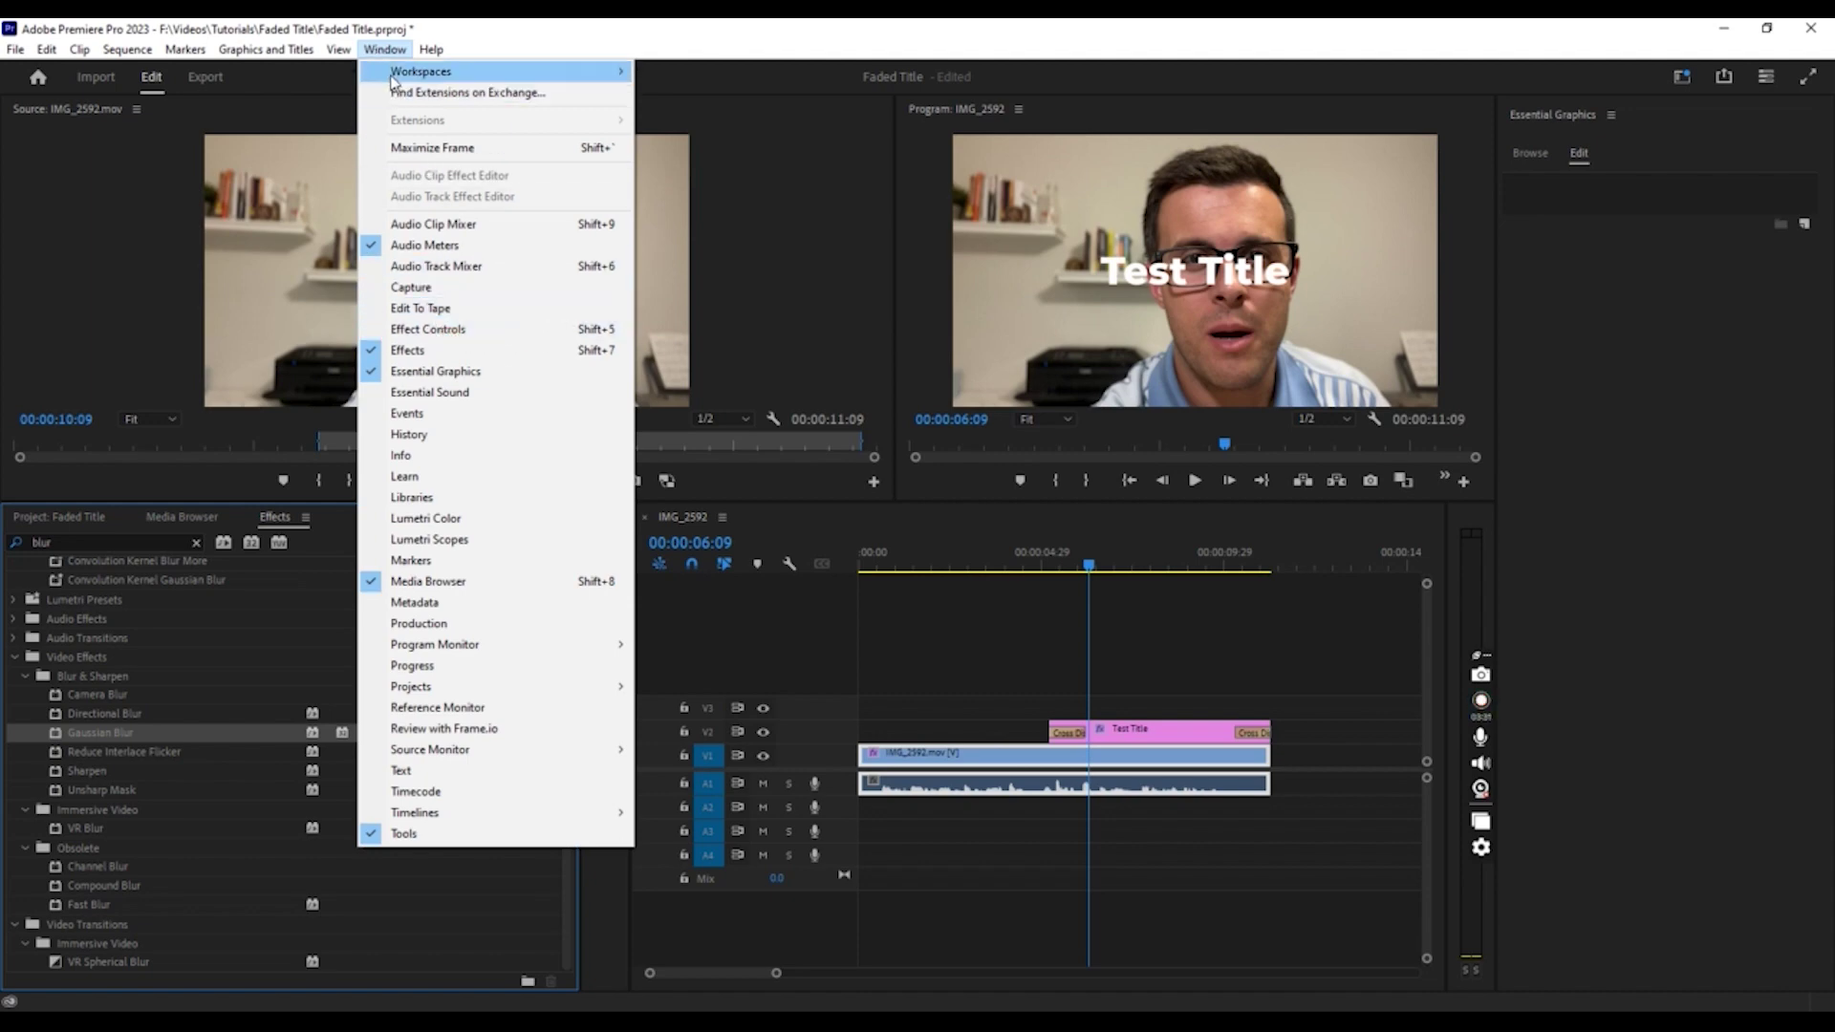
pyautogui.click(460, 331)
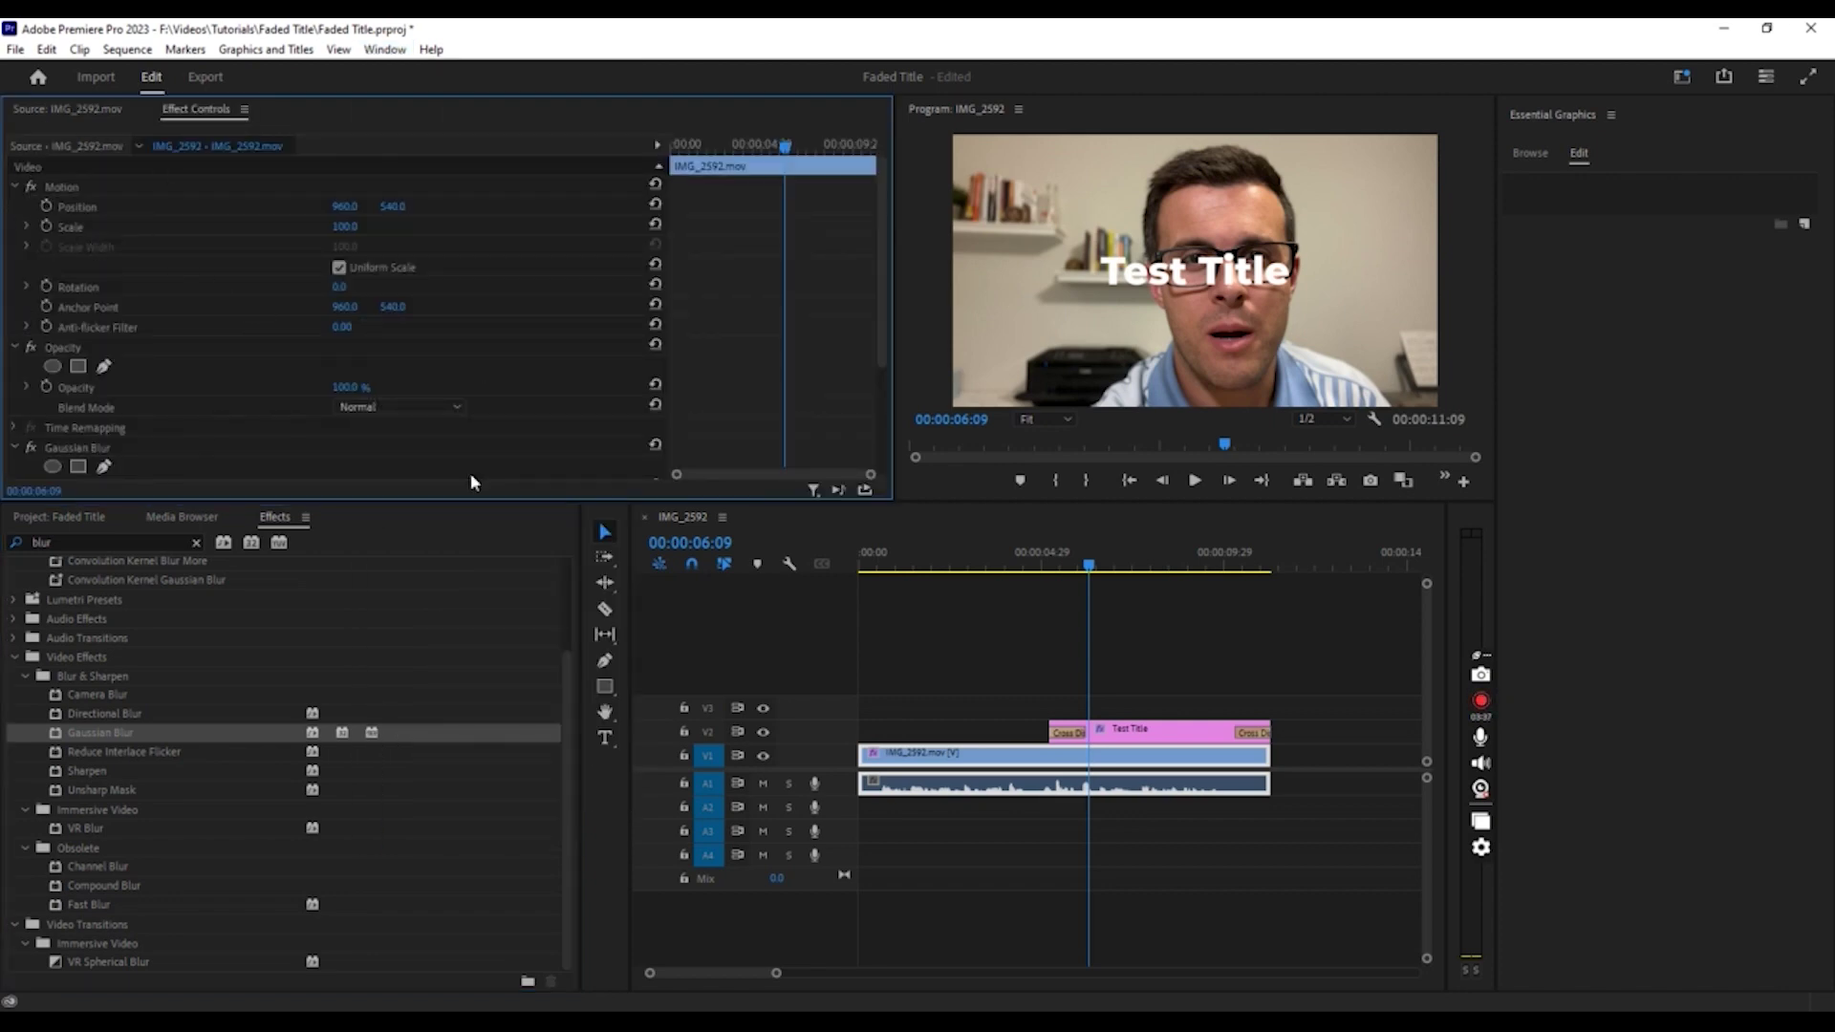
pyautogui.scroll(-5, 34, 364)
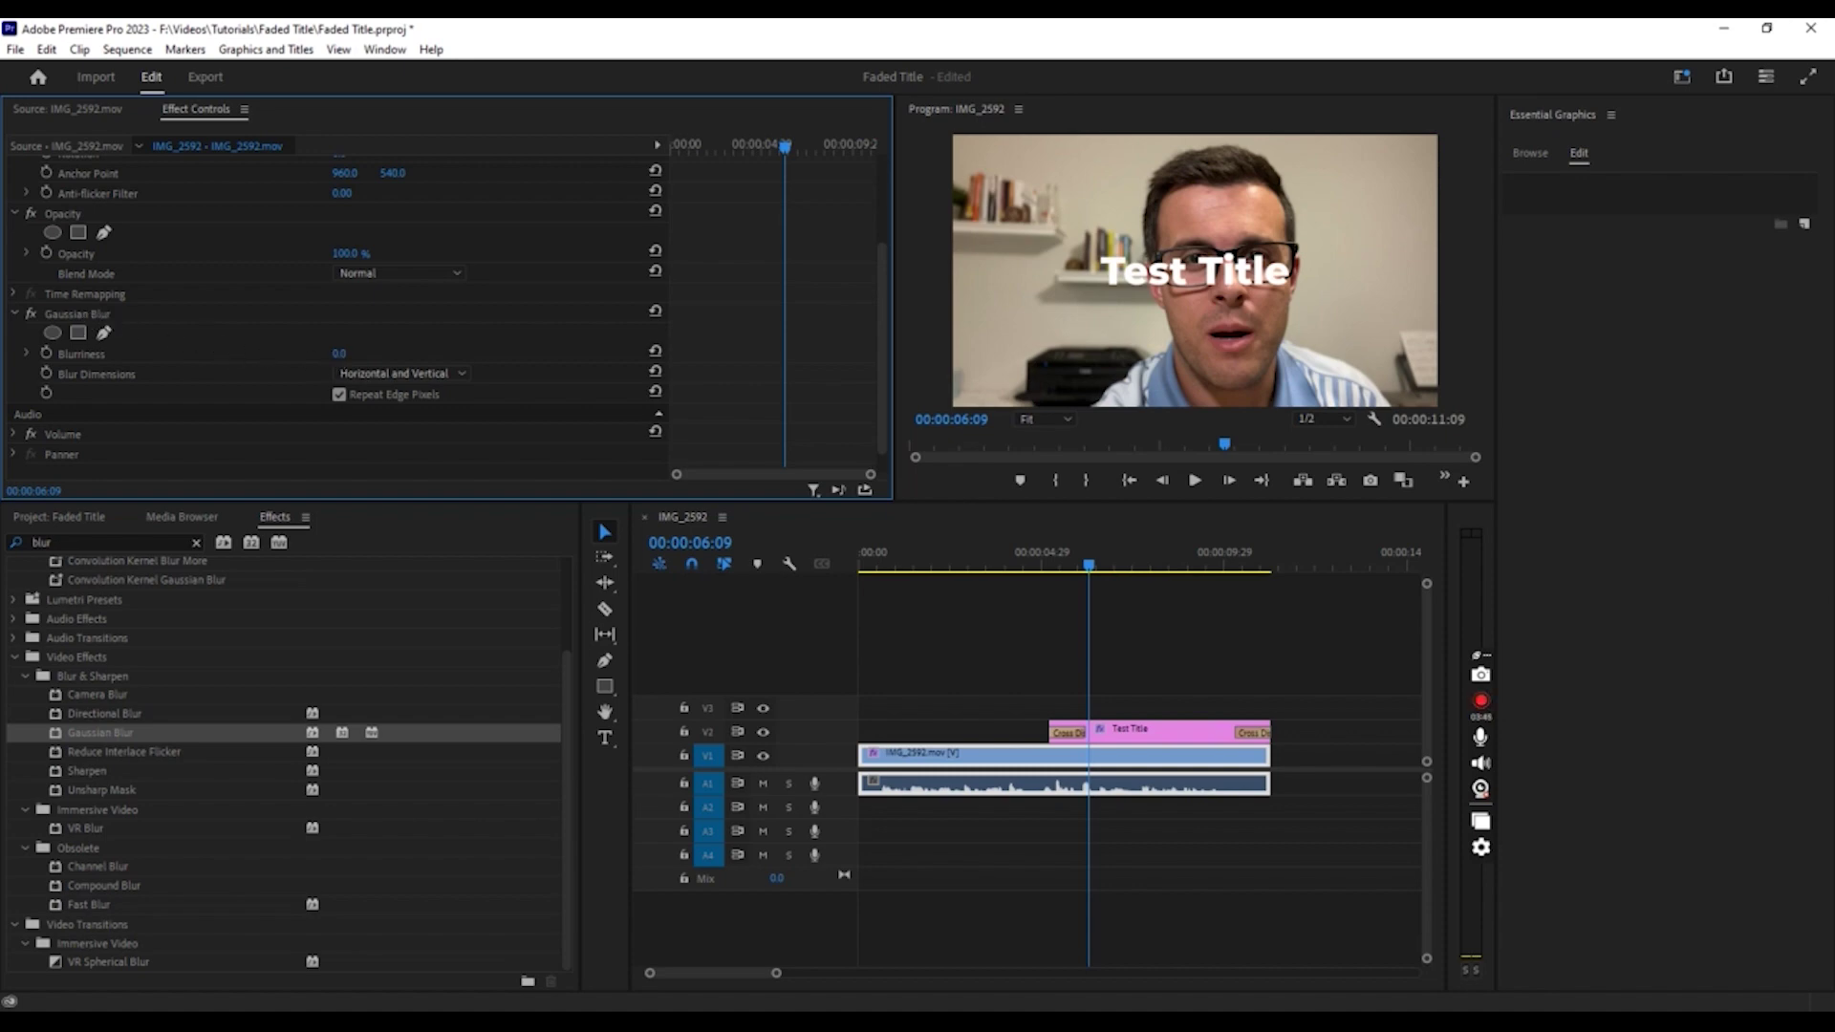
# - Set Gaussian Blur Blurriness to 95 and move the playhead to the title clip's start
pyautogui.click(356, 351)
pyautogui.click(315, 346)
pyautogui.moveTo(340, 353); pyautogui.dragTo(368, 353)
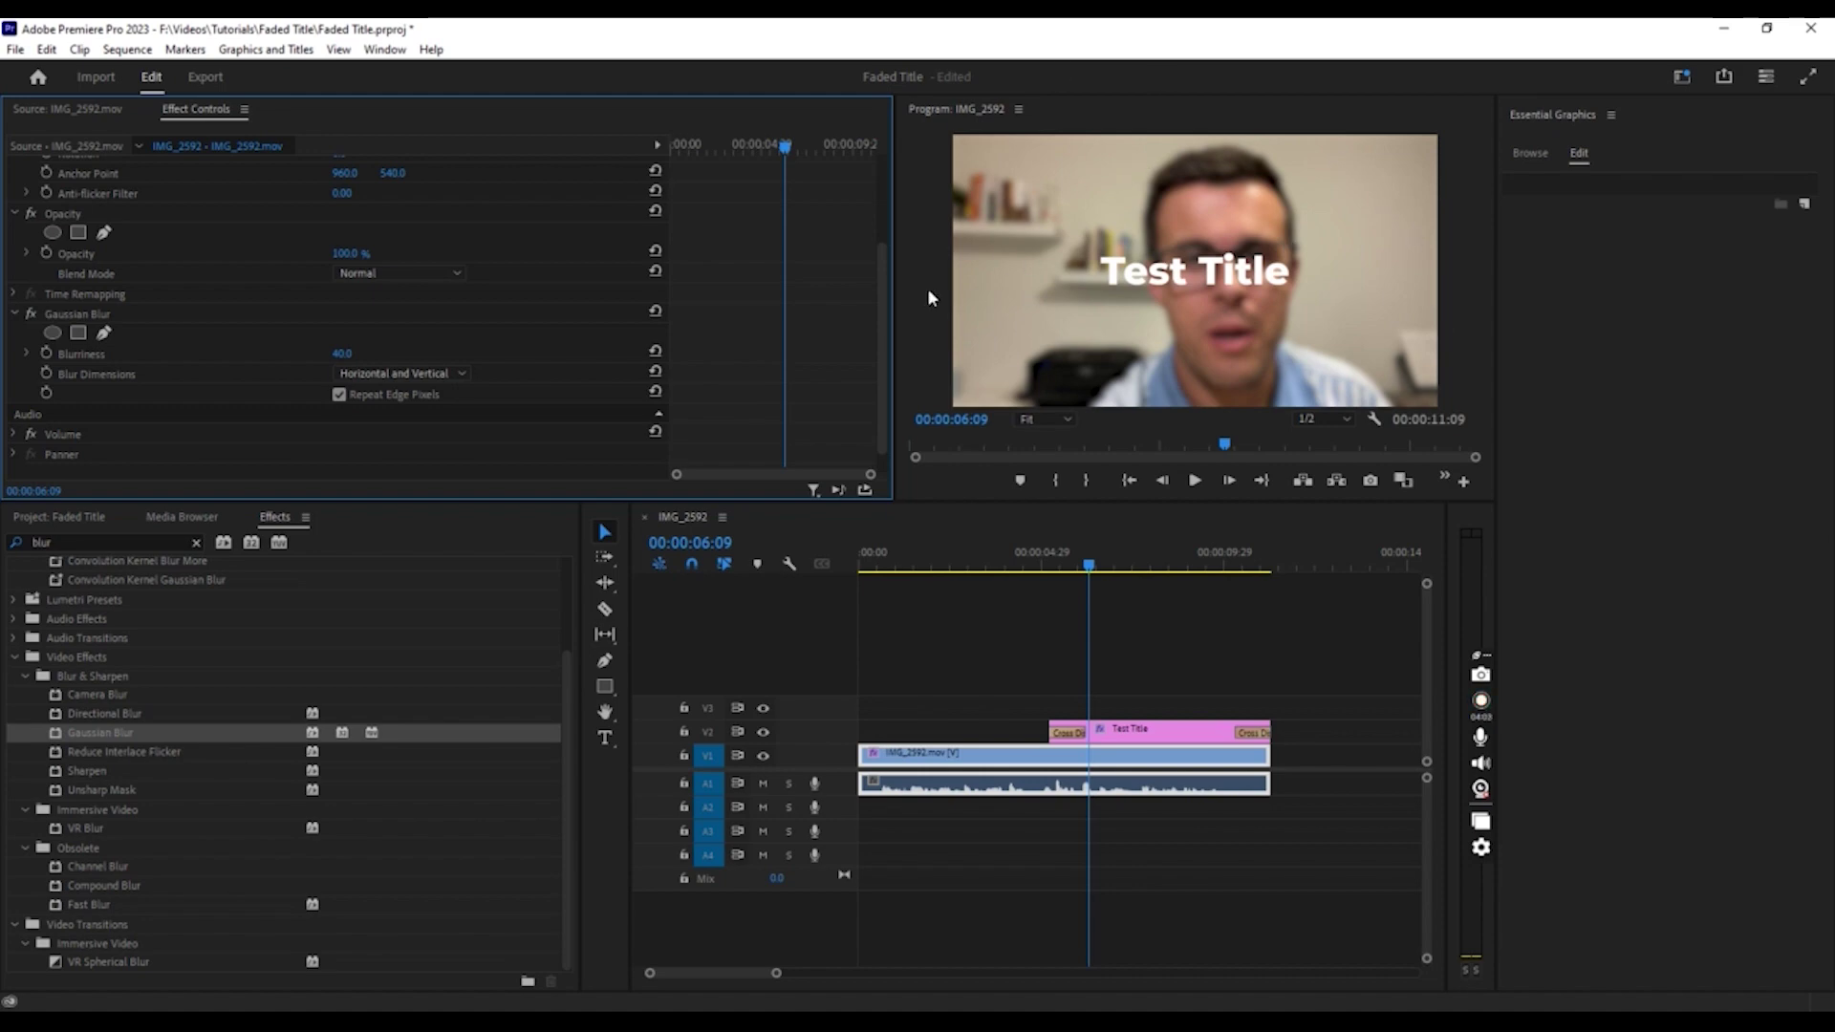
pyautogui.moveTo(337, 355); pyautogui.dragTo(298, 356)
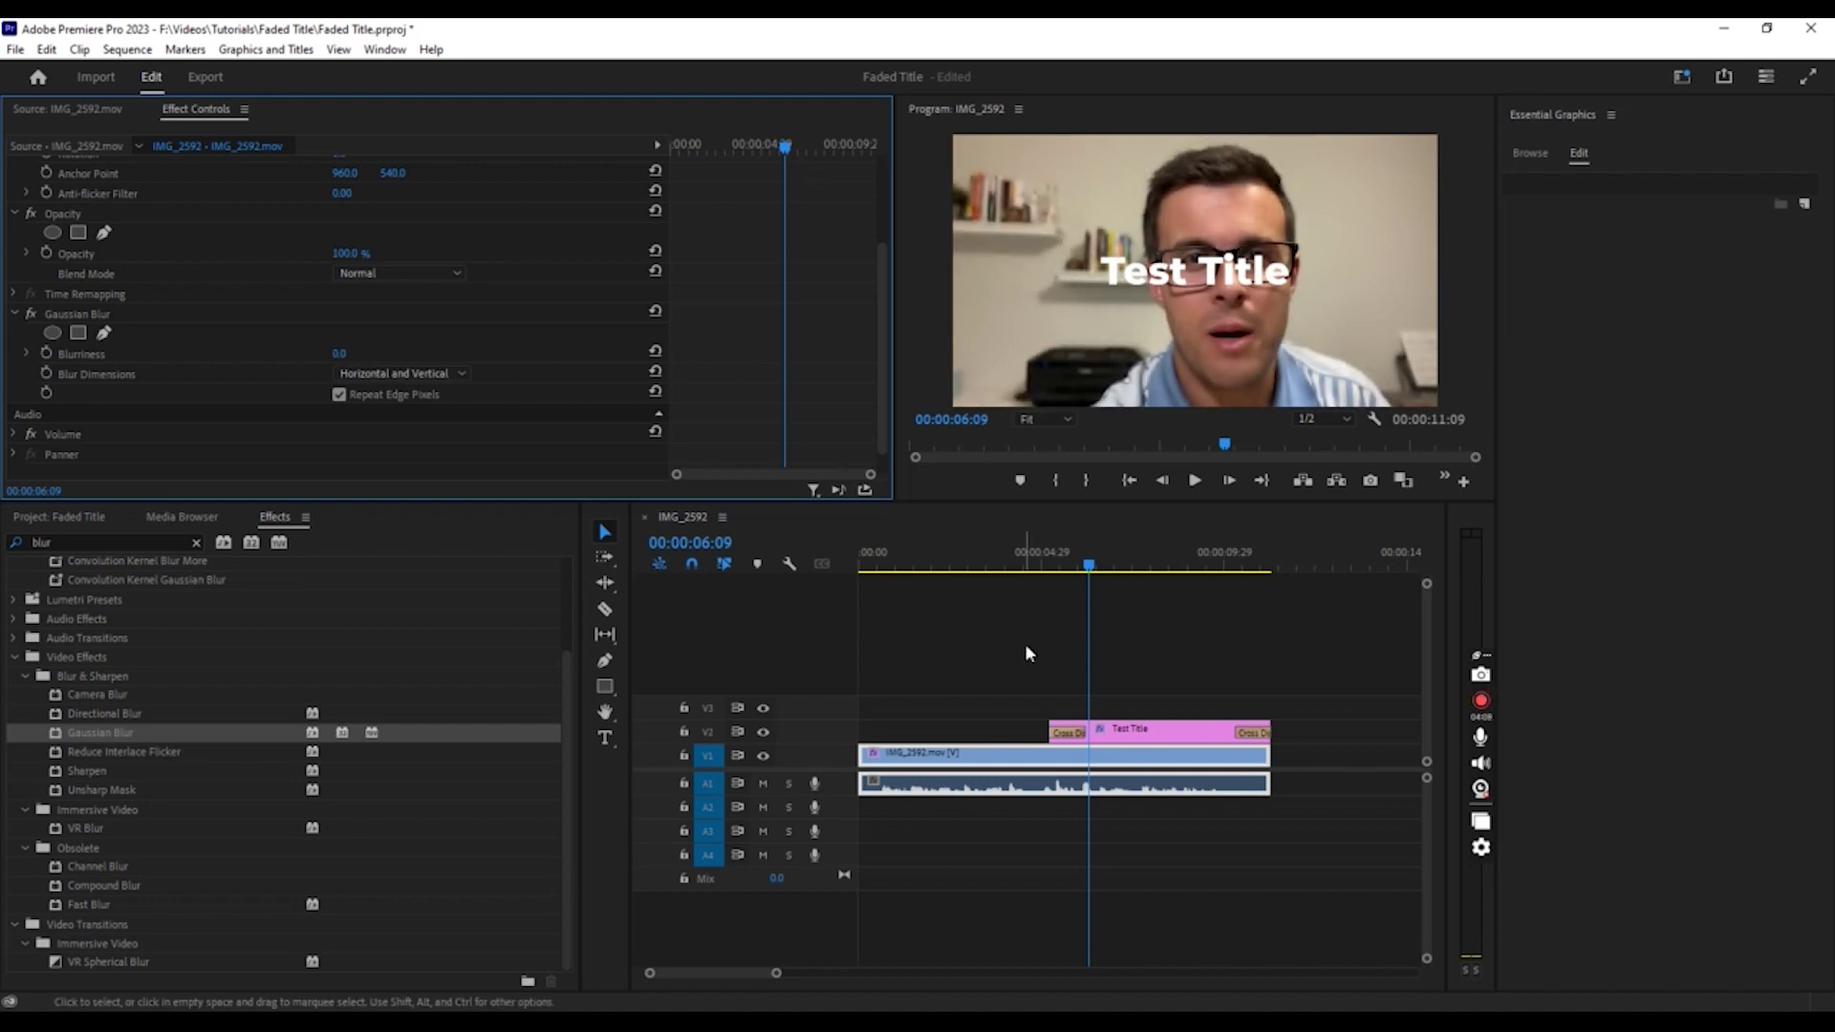
pyautogui.scroll(-1, 1024, 644)
pyautogui.moveTo(339, 354); pyautogui.dragTo(427, 354)
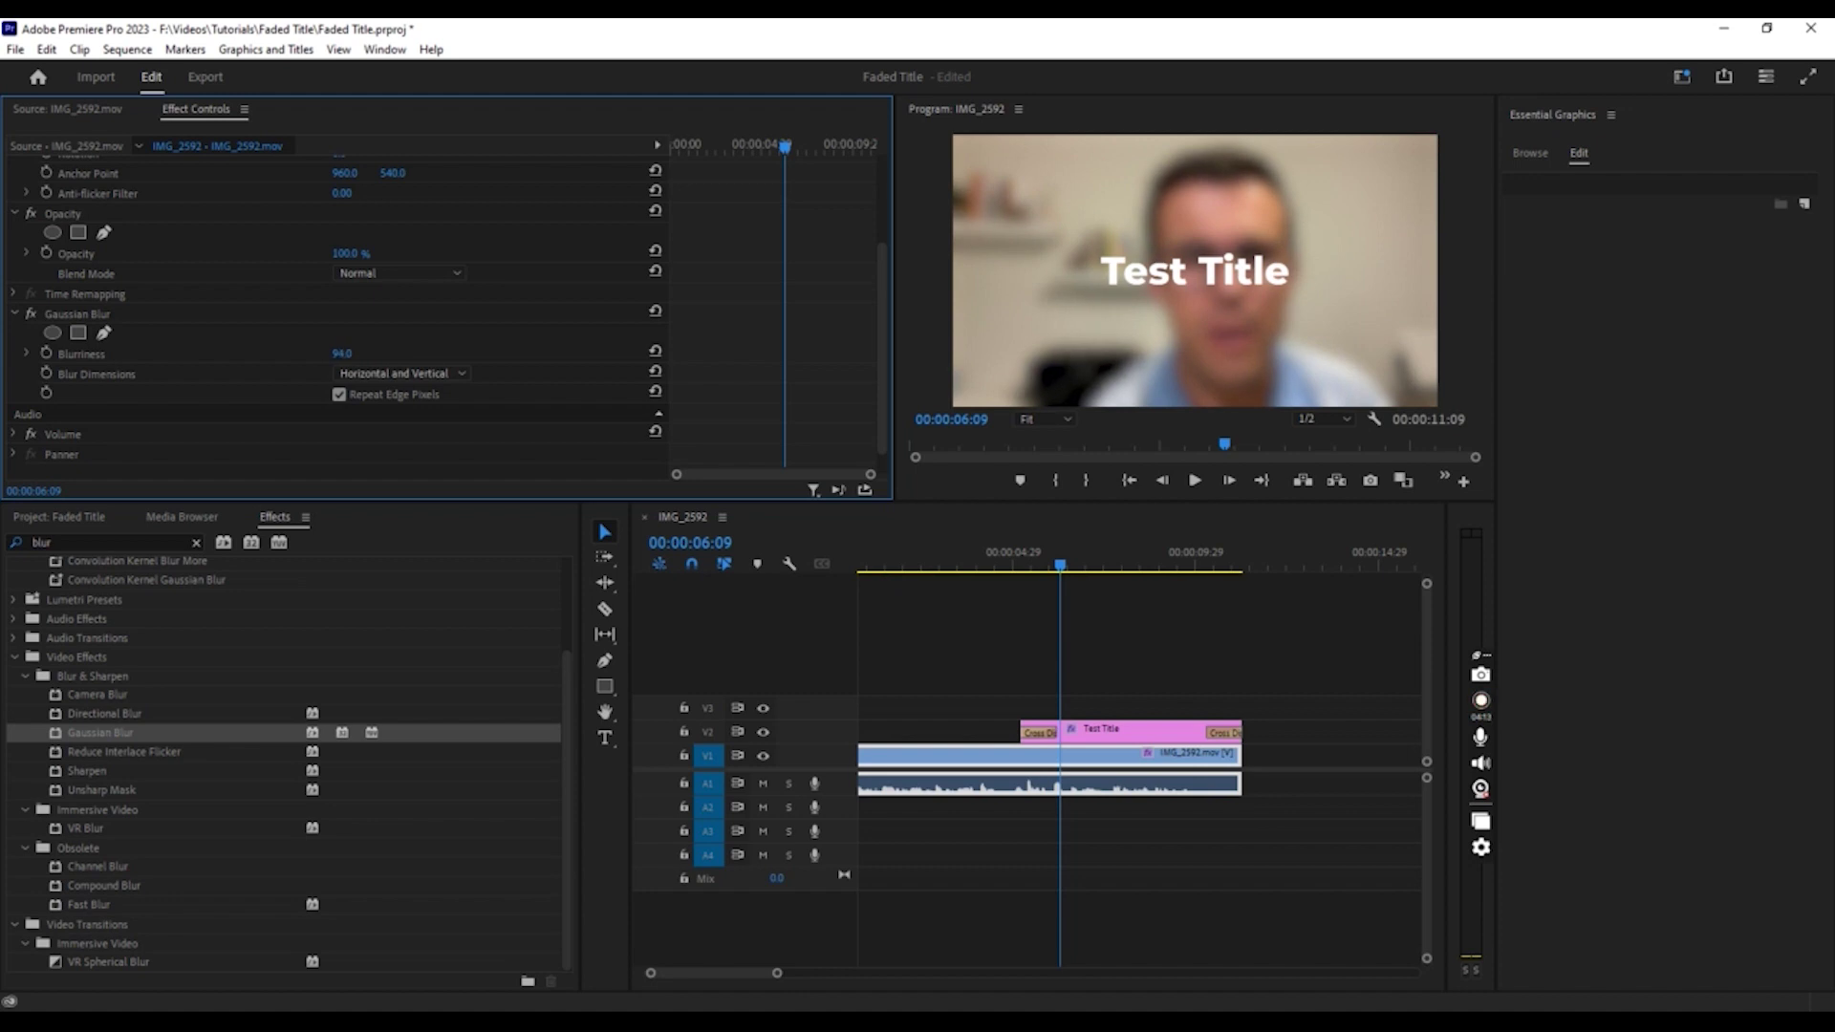
pyautogui.click(352, 354)
pyautogui.write('95')
pyautogui.press('Return')
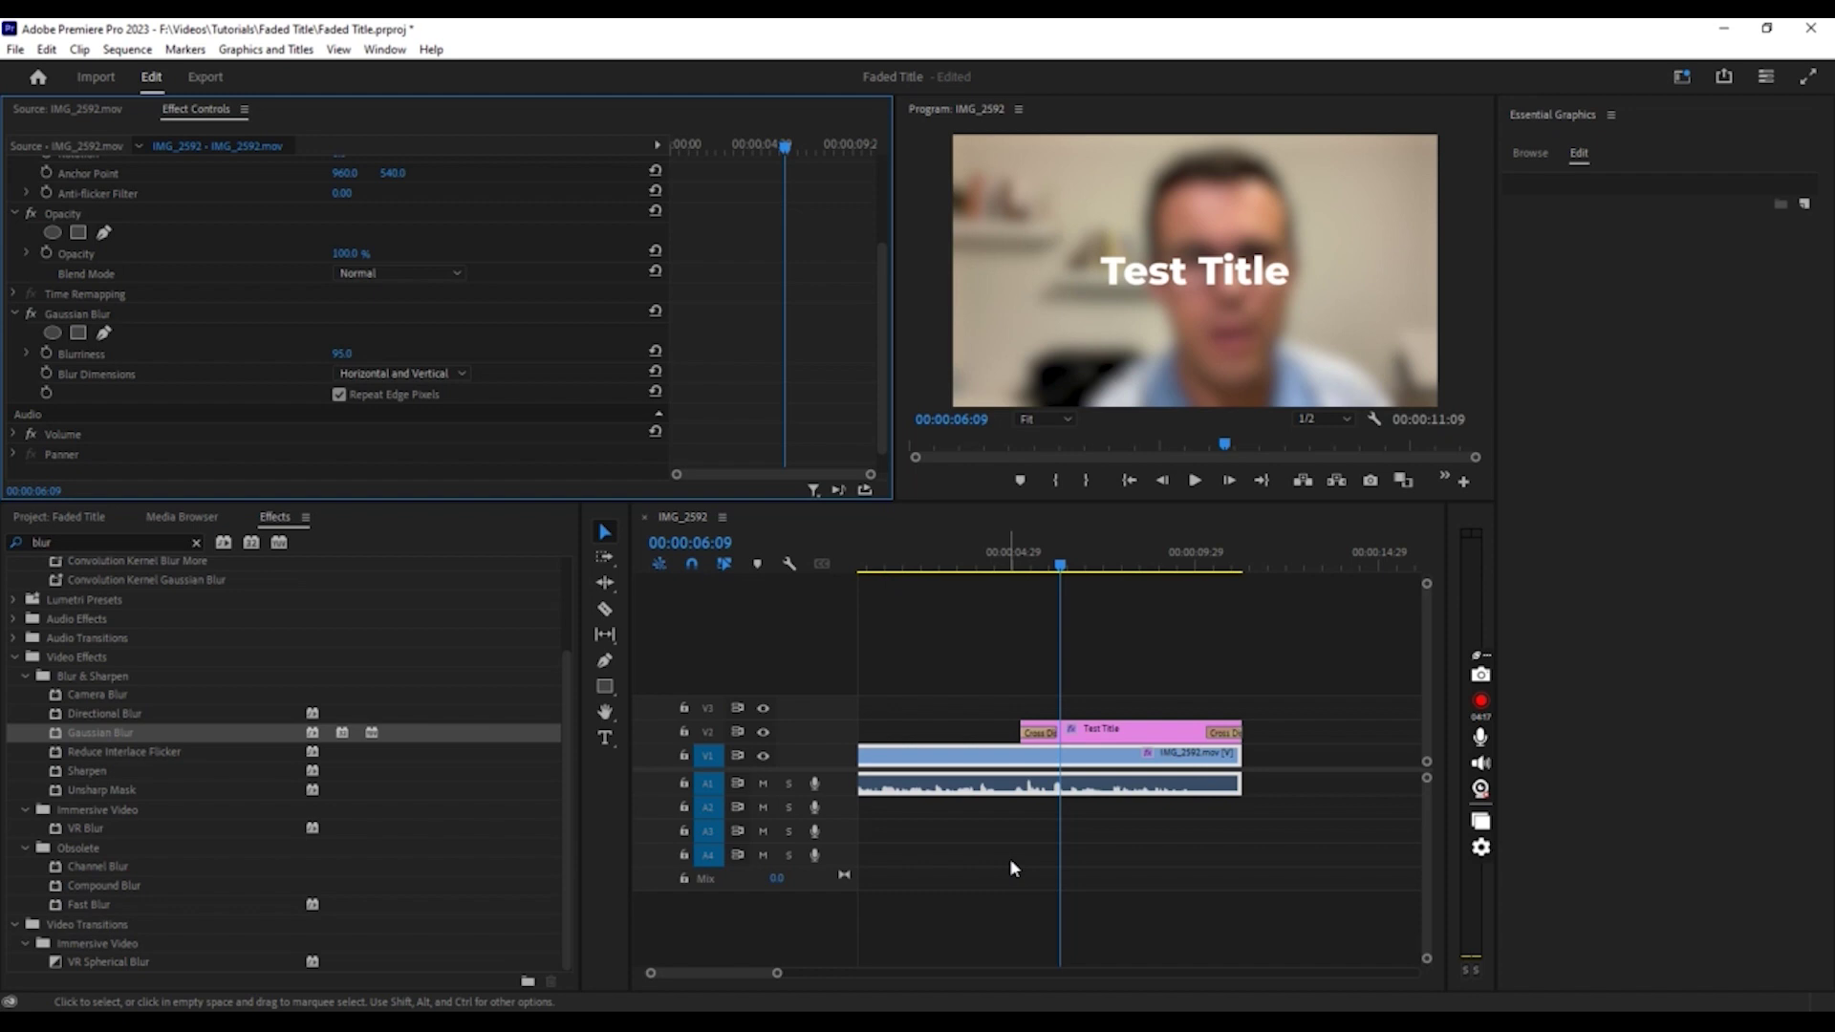
pyautogui.moveTo(932, 566)
pyautogui.mouseDown()
pyautogui.moveTo(841, 564)
pyautogui.moveTo(949, 571)
pyautogui.mouseUp()
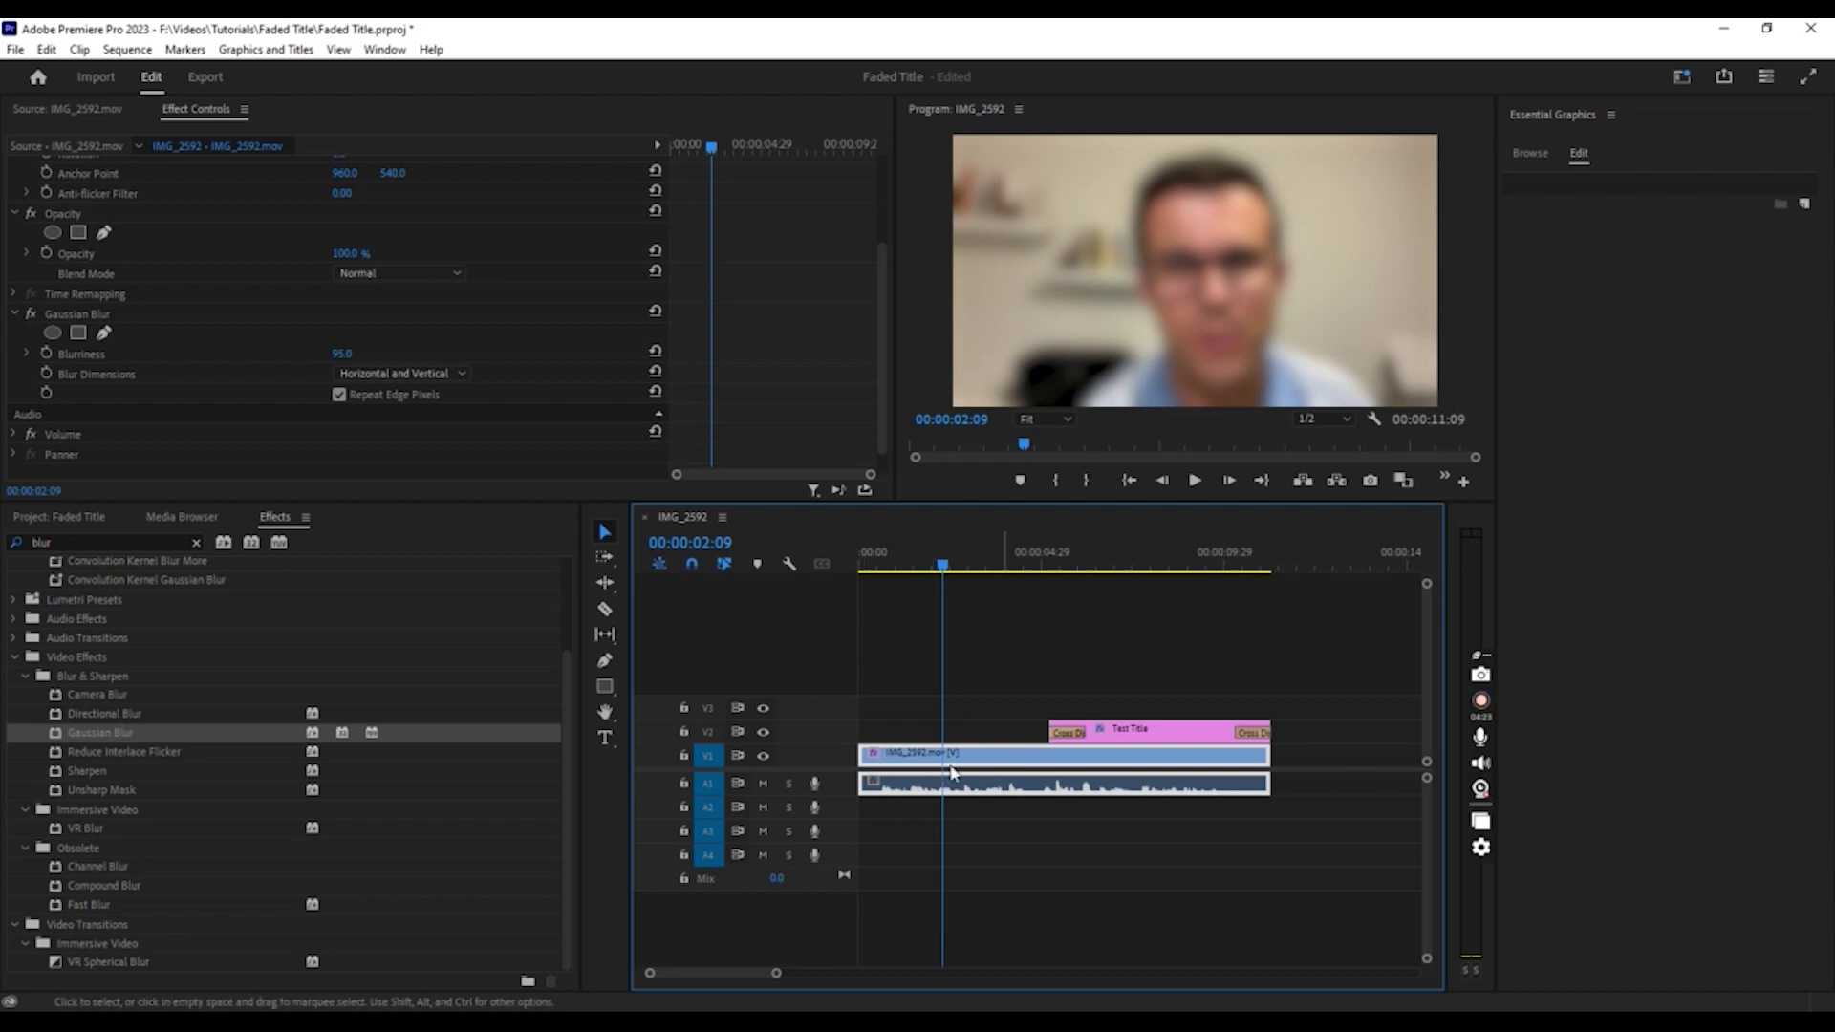
pyautogui.press('Down')
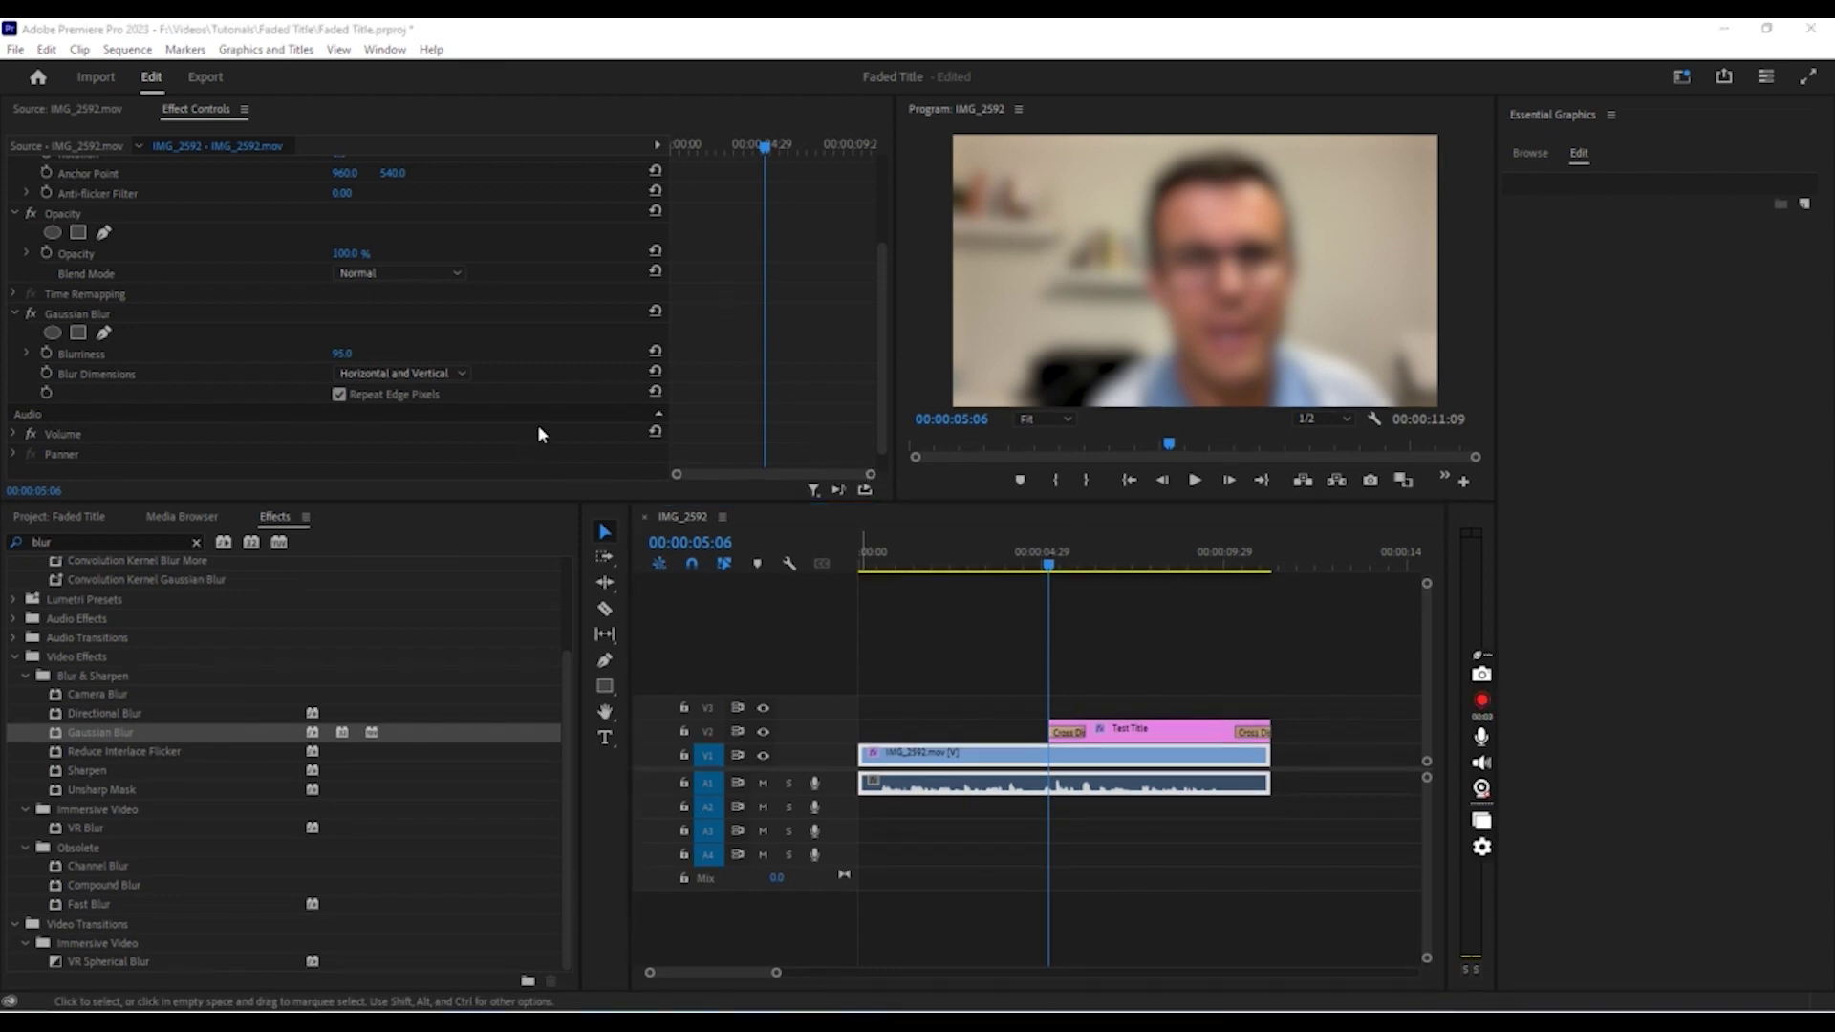
# - Keyframe Blurriness at 95.0 where the title begins and 0.0 at the sequence start
pyautogui.click(46, 354)
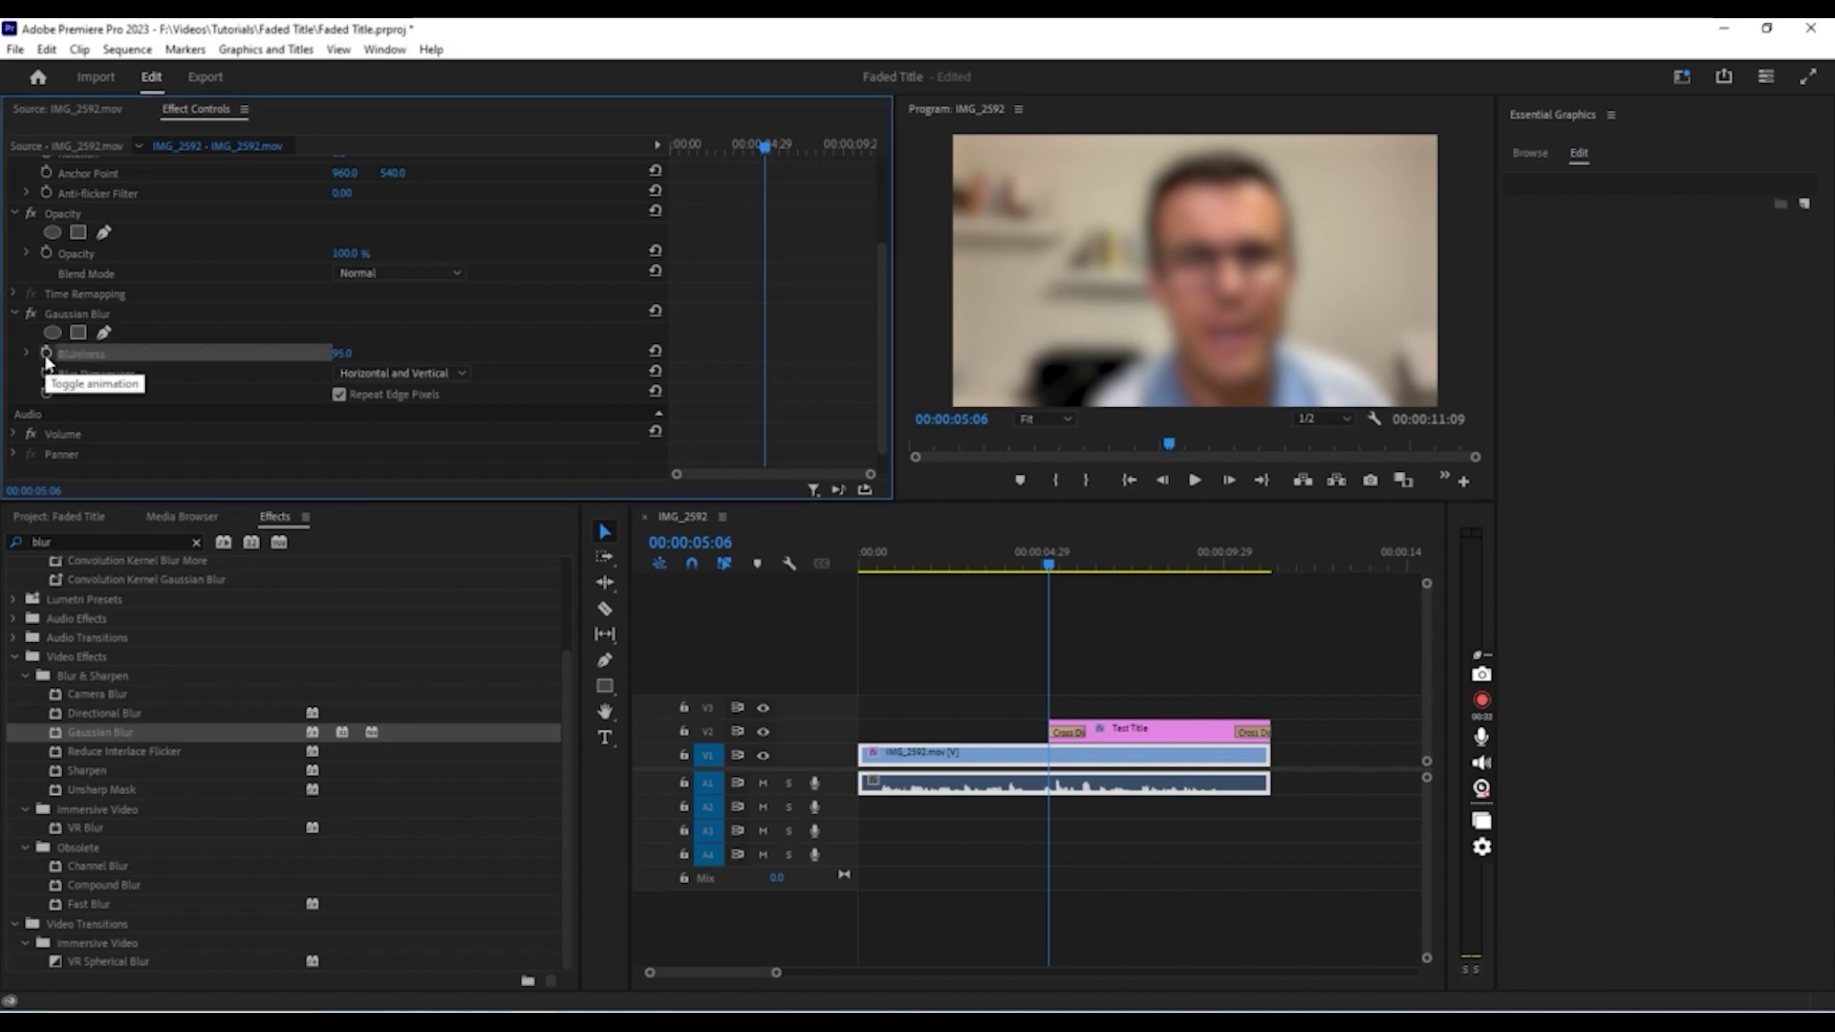
pyautogui.click(46, 355)
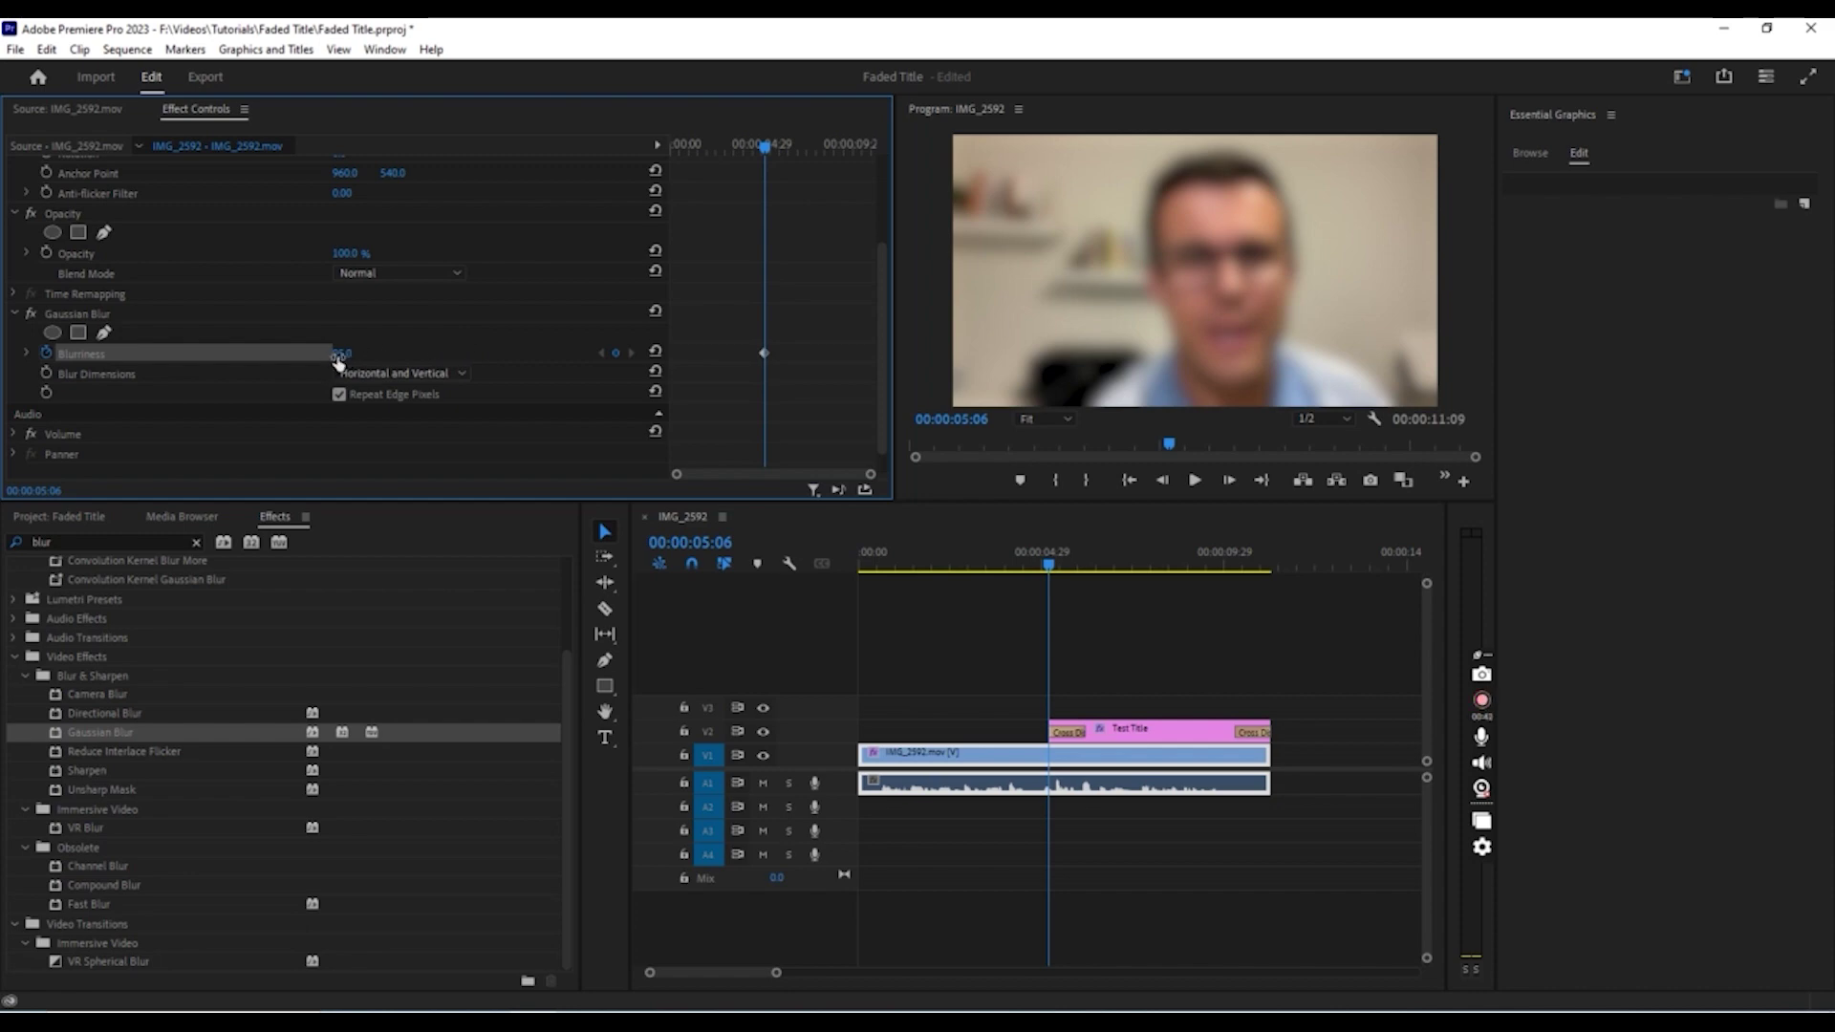
pyautogui.moveTo(763, 146)
pyautogui.mouseDown()
pyautogui.moveTo(665, 140)
pyautogui.moveTo(875, 162)
pyautogui.moveTo(730, 160)
pyautogui.moveTo(763, 156)
pyautogui.mouseUp()
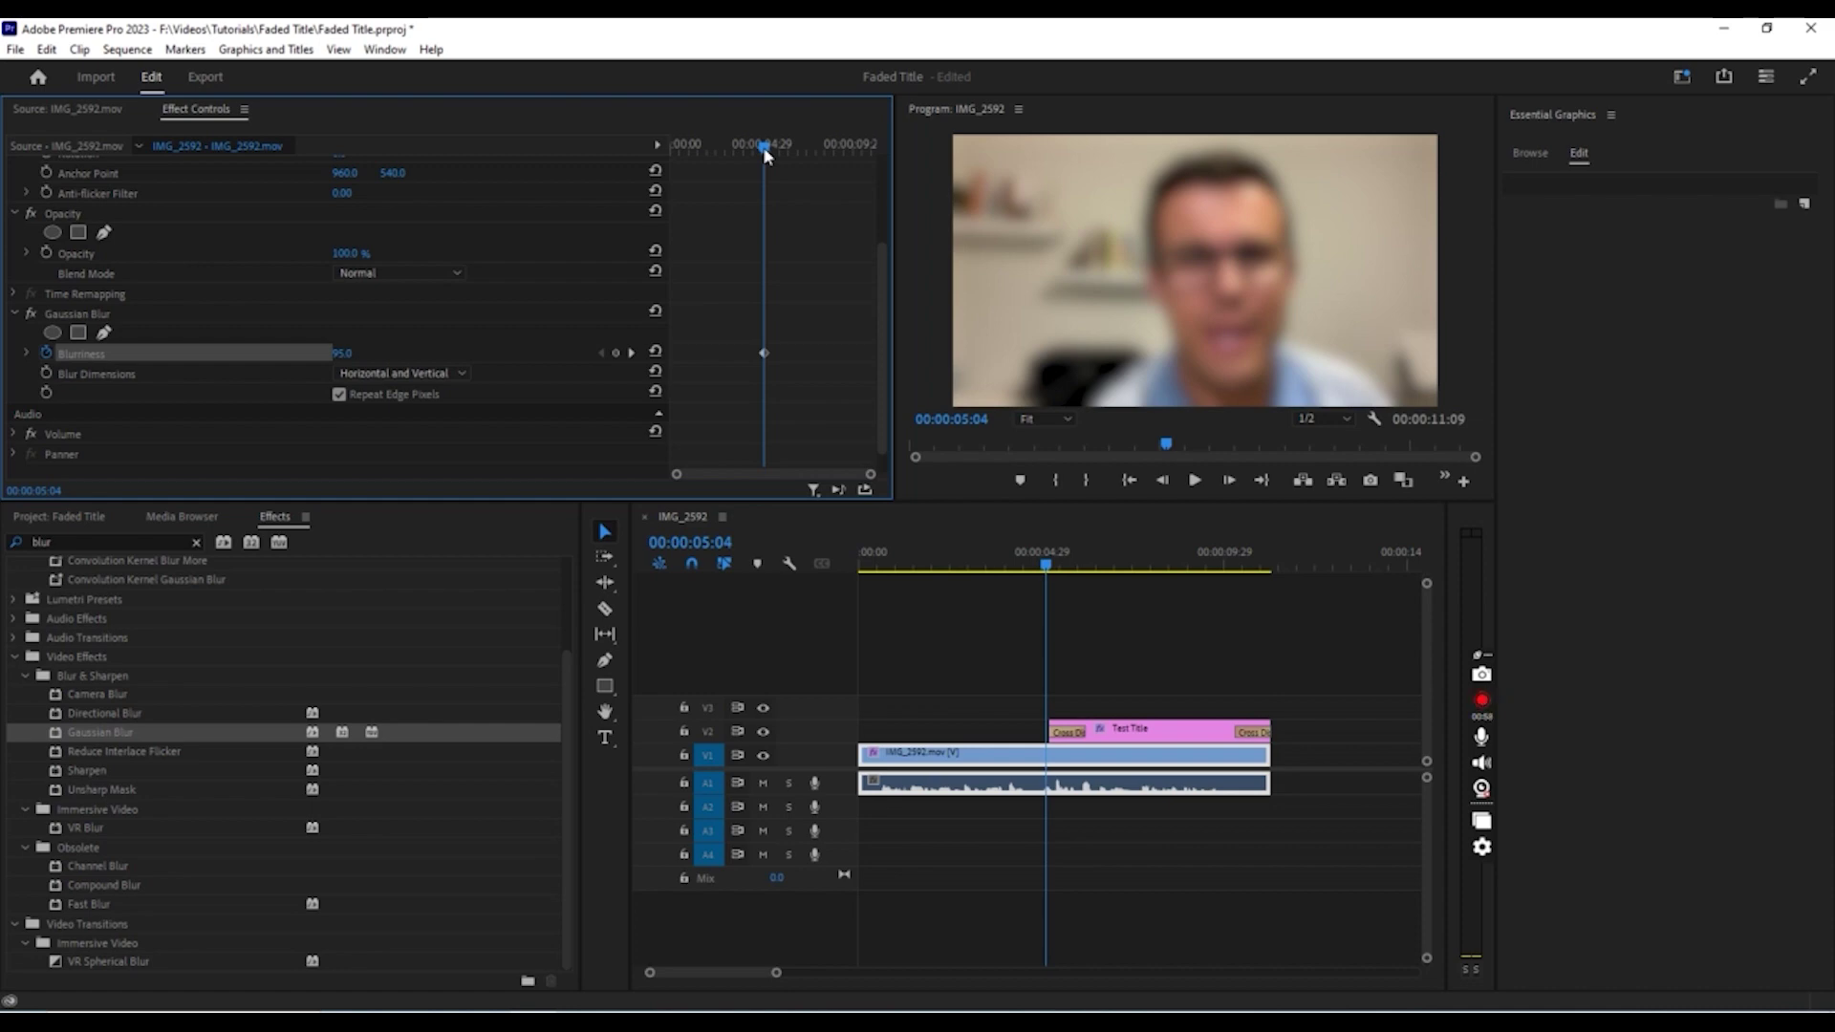
pyautogui.moveTo(763, 149); pyautogui.dragTo(645, 146)
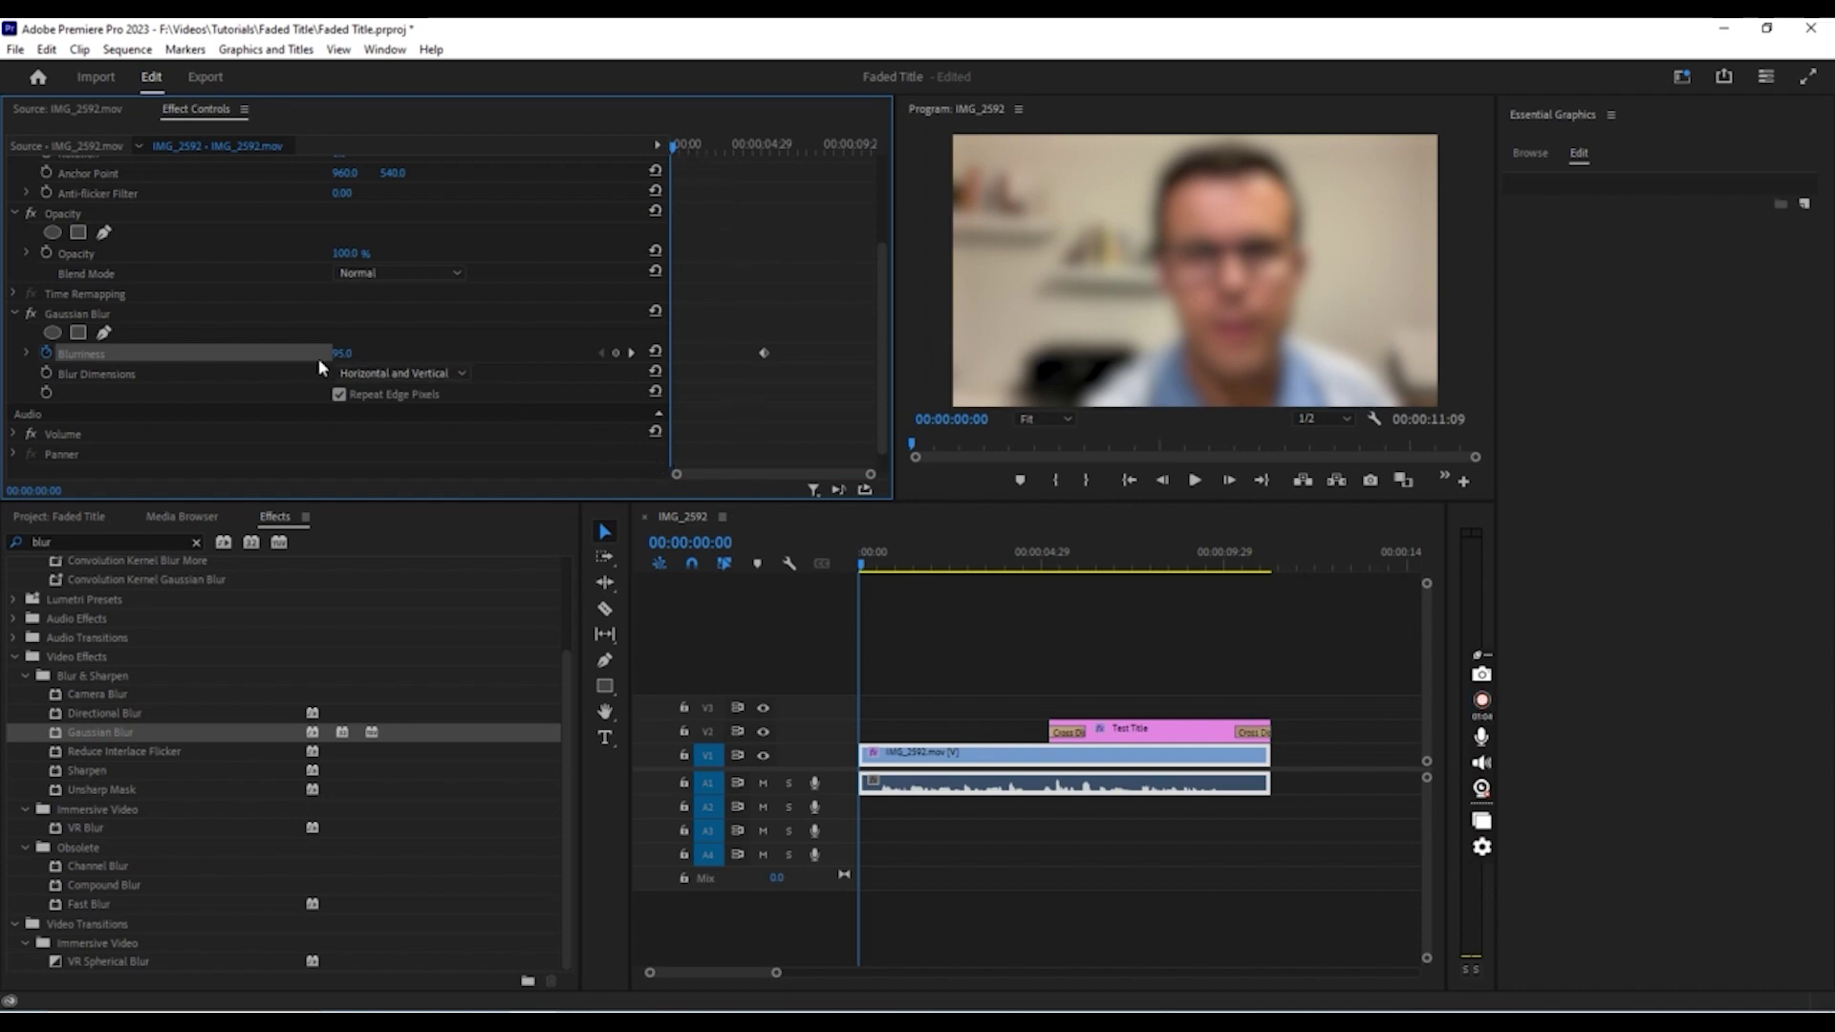
pyautogui.moveTo(340, 353); pyautogui.dragTo(296, 354)
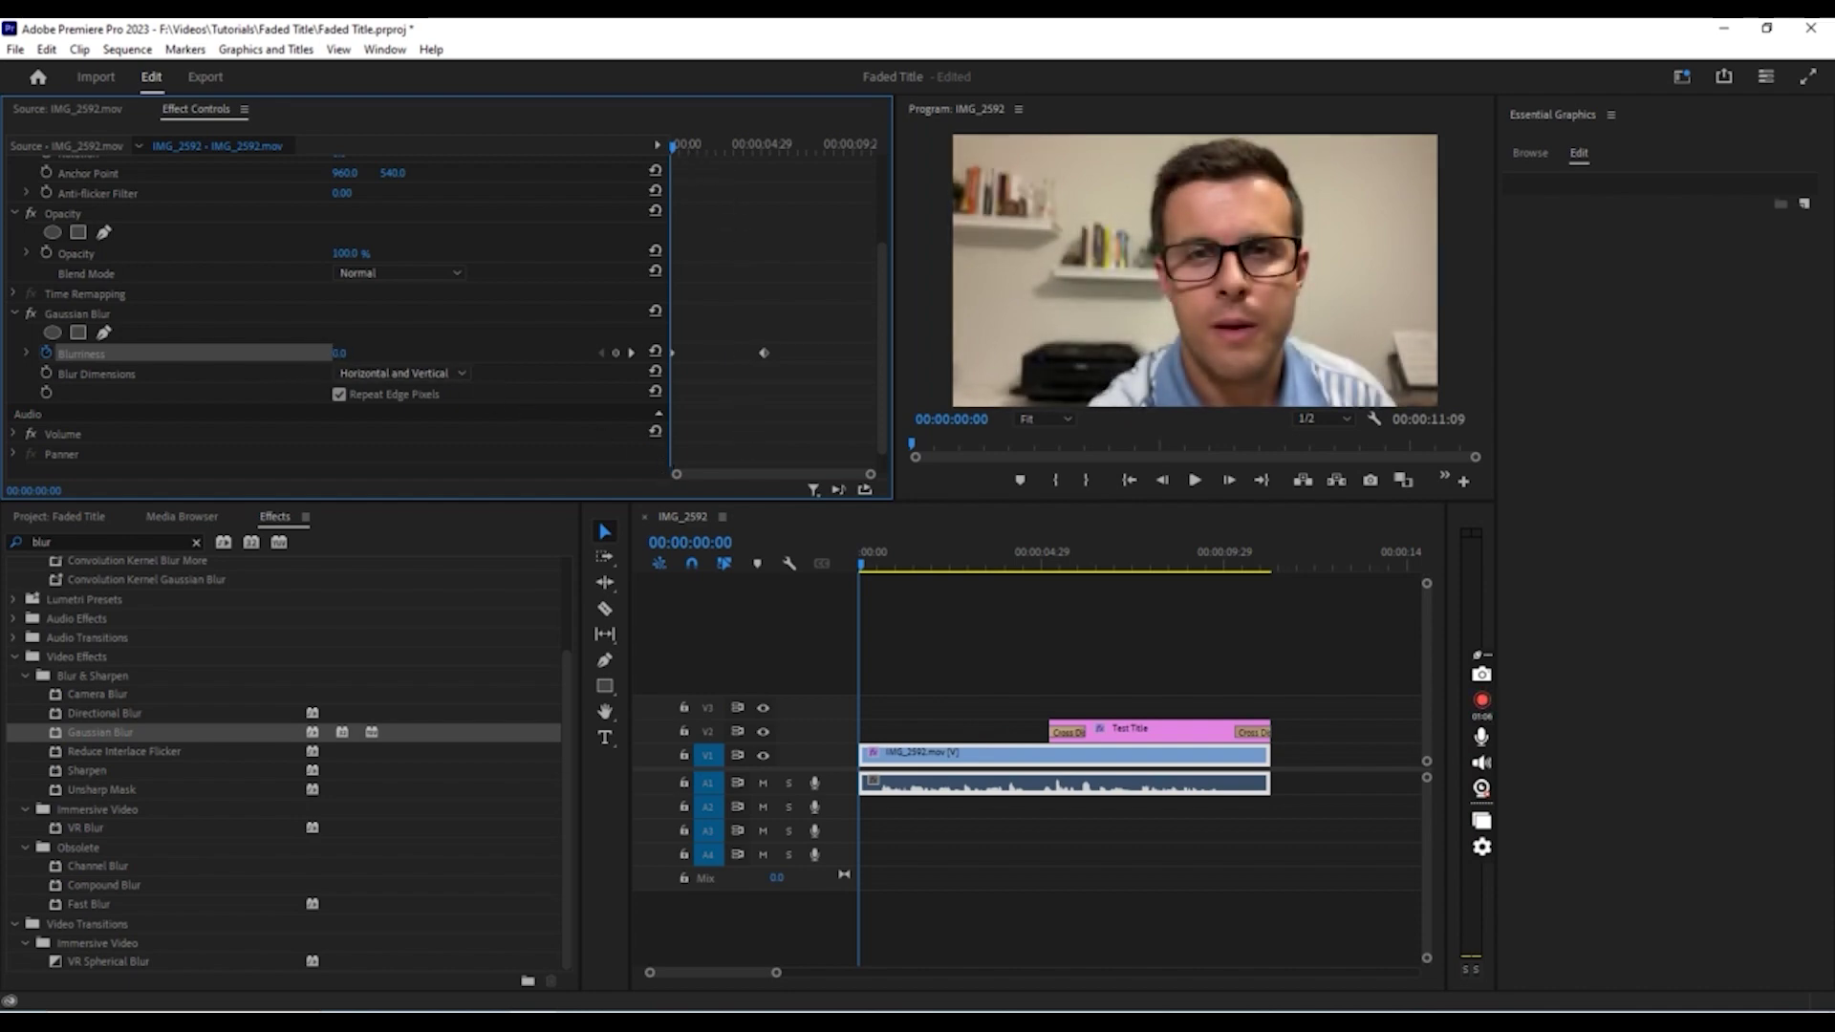
pyautogui.click(674, 359)
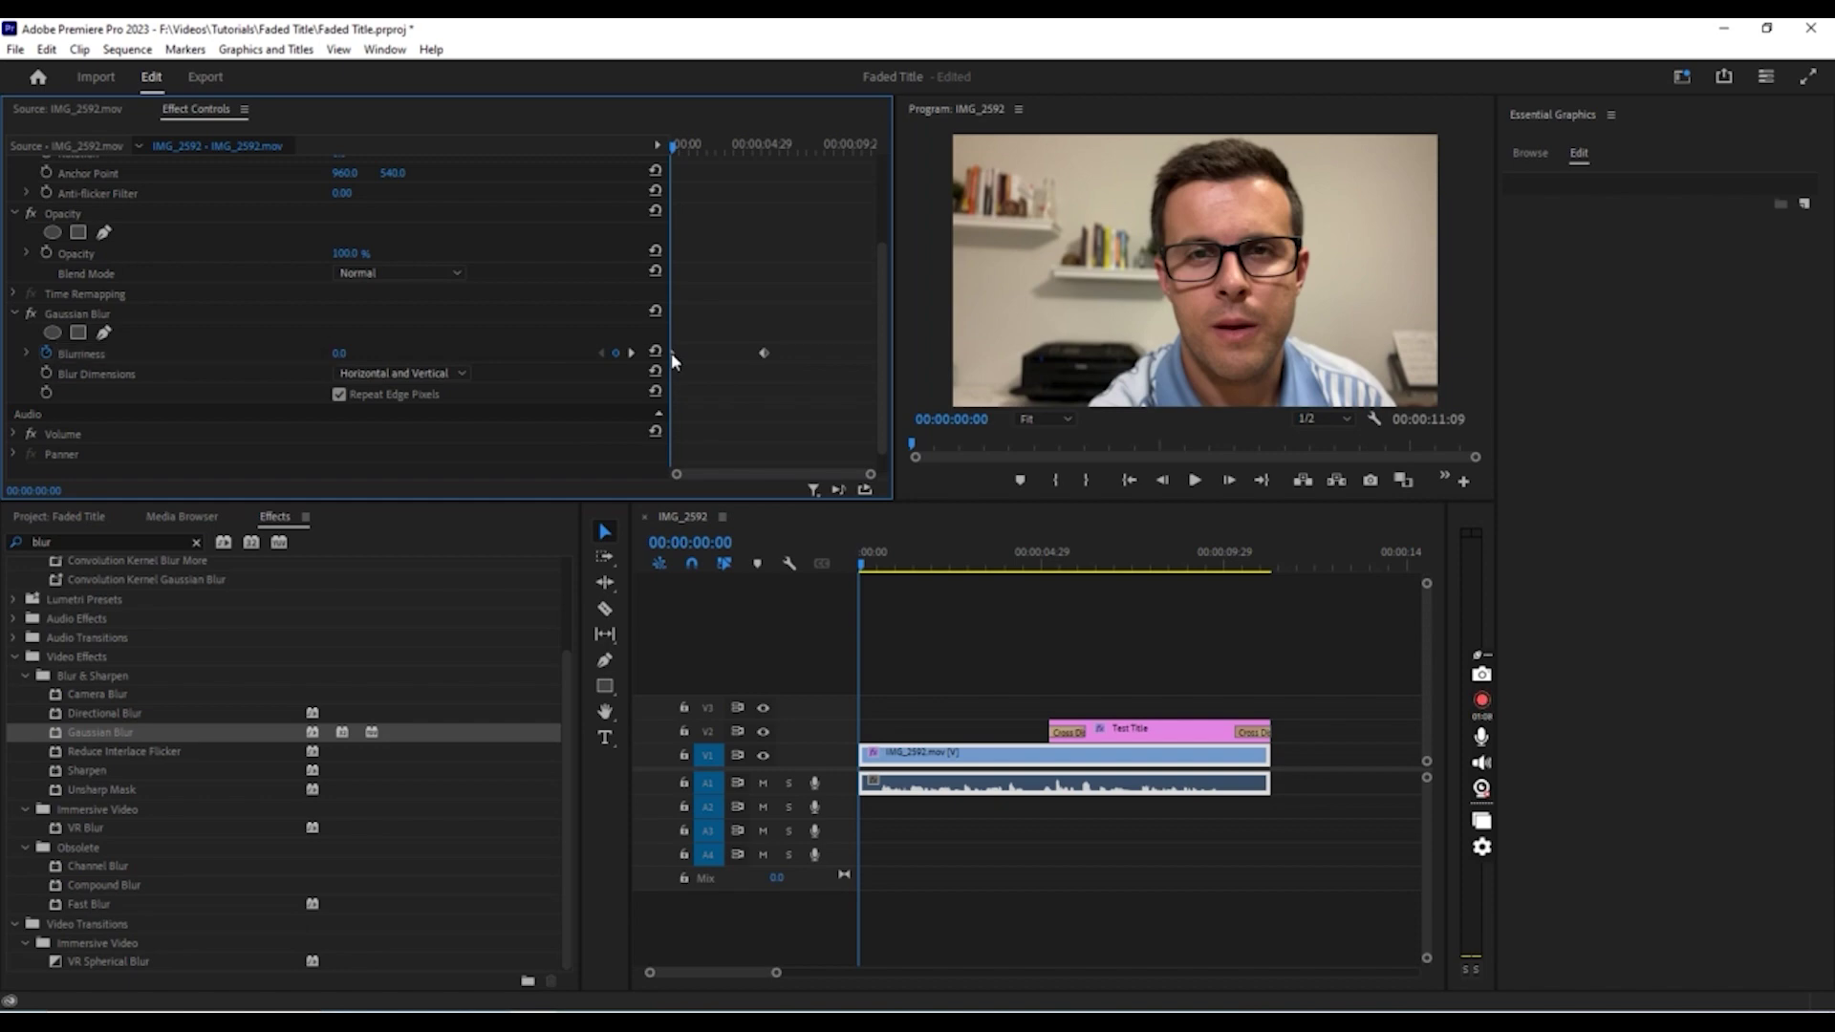
pyautogui.click(676, 352)
pyautogui.press('space')
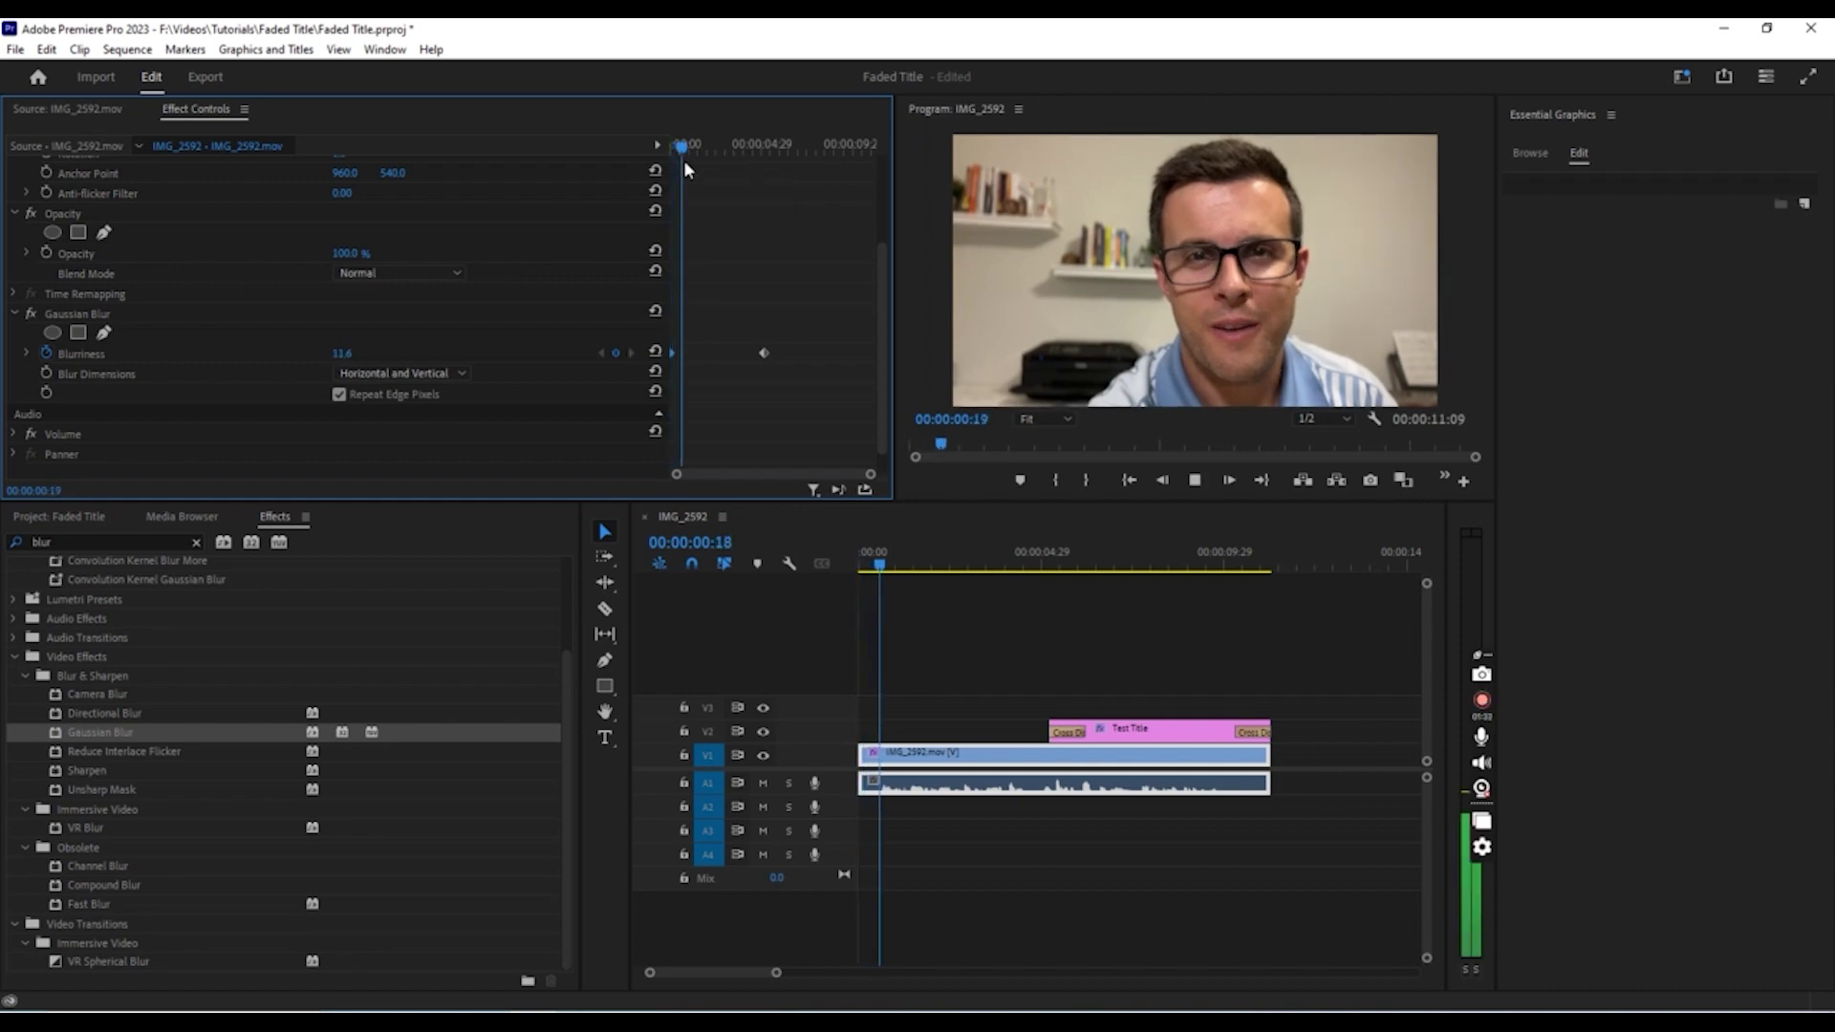
pyautogui.press('space')
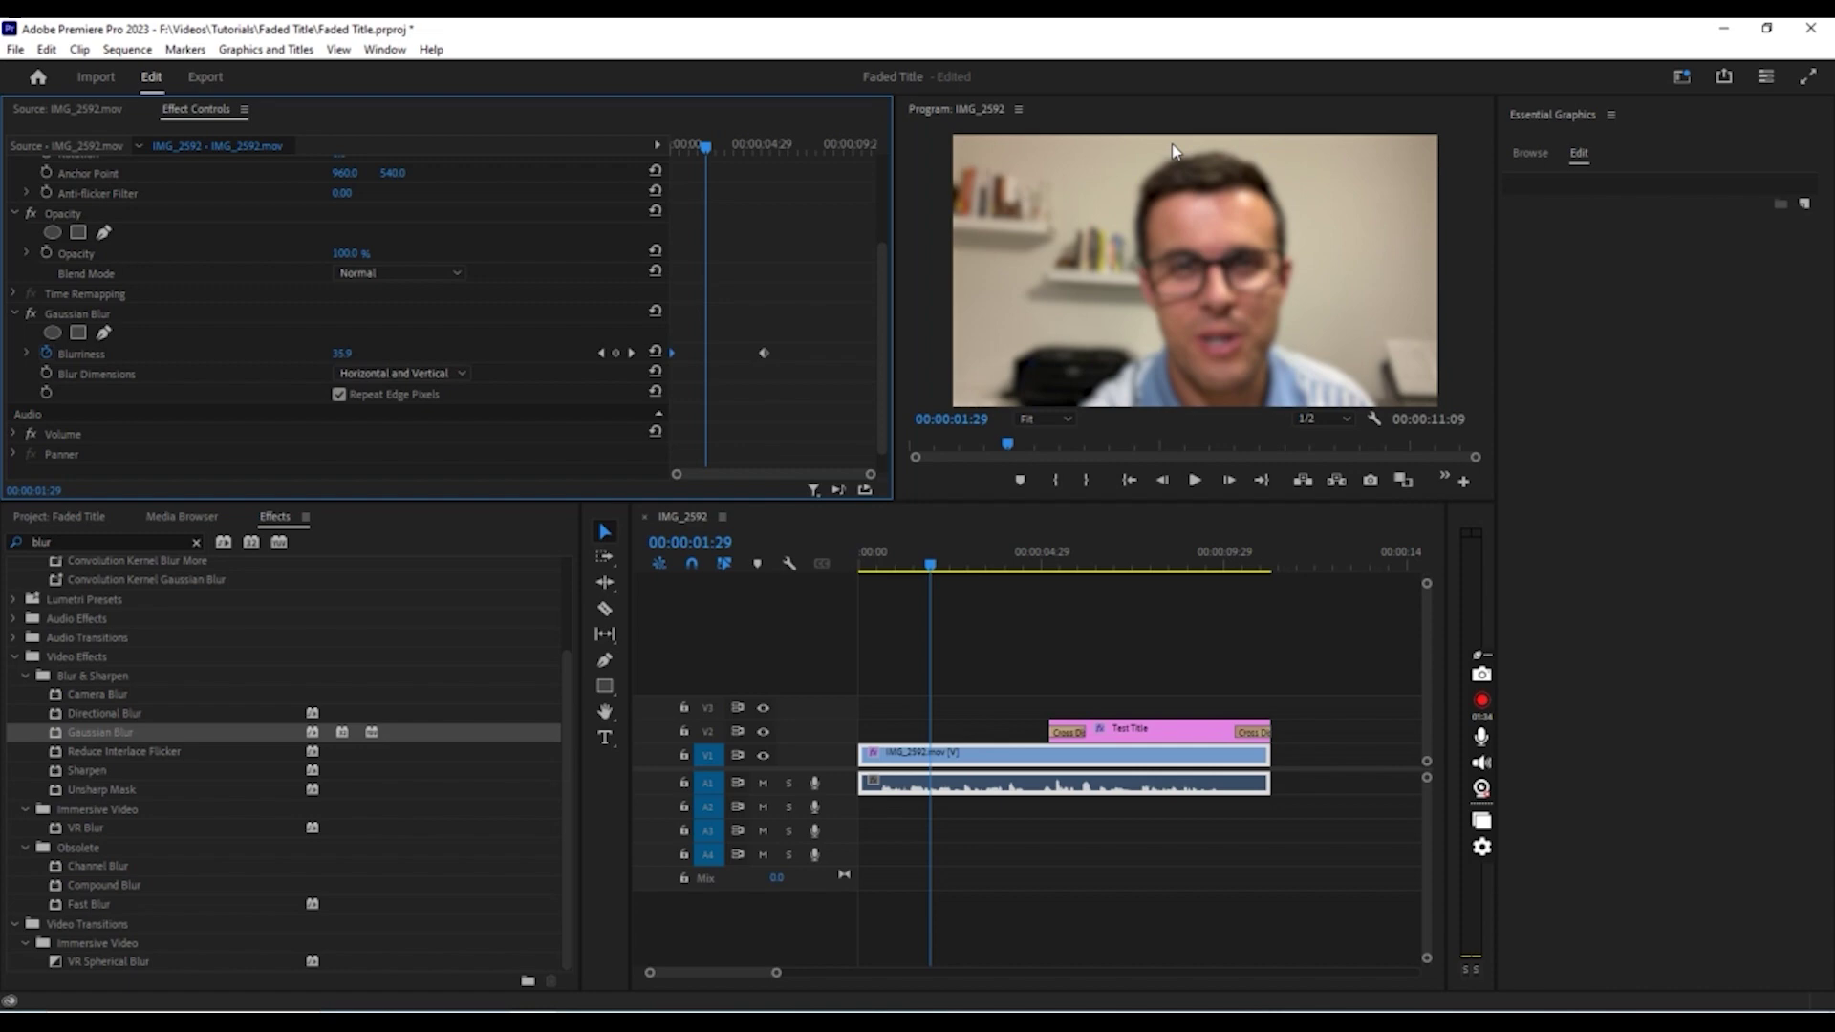
pyautogui.press('space')
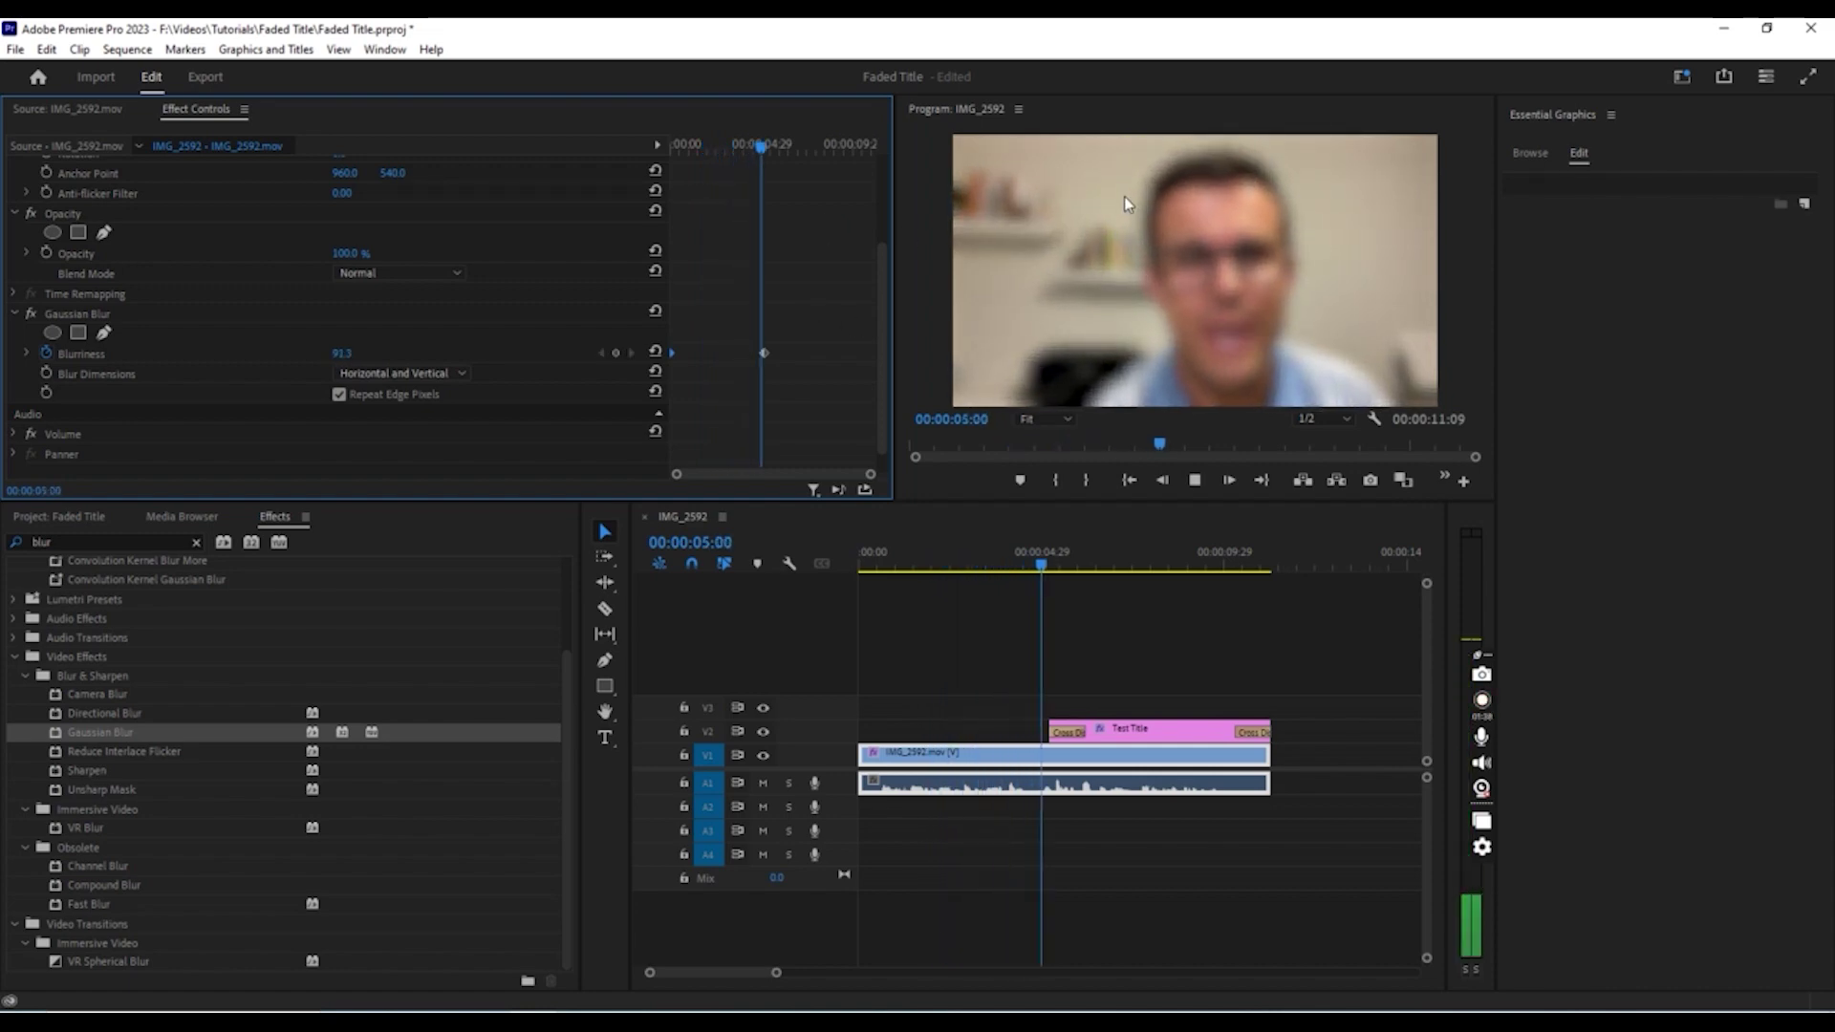
pyautogui.press('space')
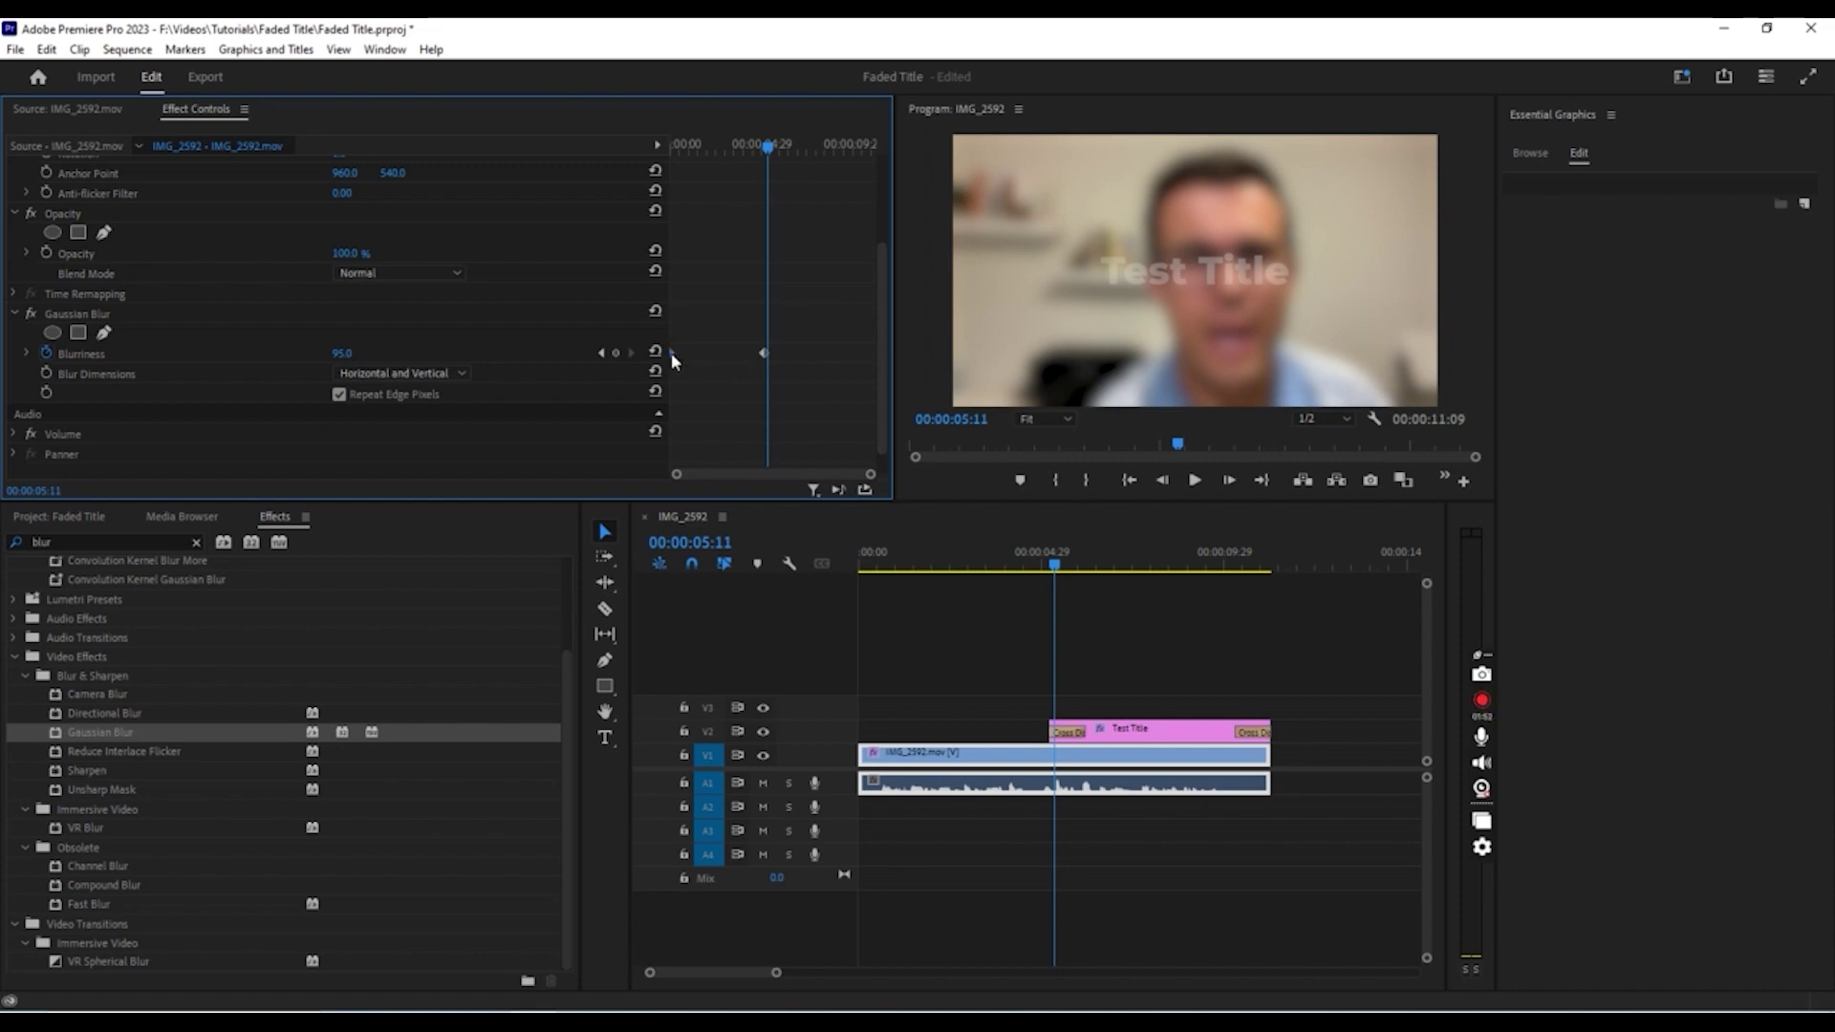
# - Move the 0.0 Blurriness keyframe to just before the 95.0 keyframe near 00:00:05
pyautogui.moveTo(671, 352); pyautogui.dragTo(746, 357)
pyautogui.moveTo(765, 351)
pyautogui.mouseDown()
pyautogui.moveTo(788, 352)
pyautogui.moveTo(761, 353)
pyautogui.mouseUp()
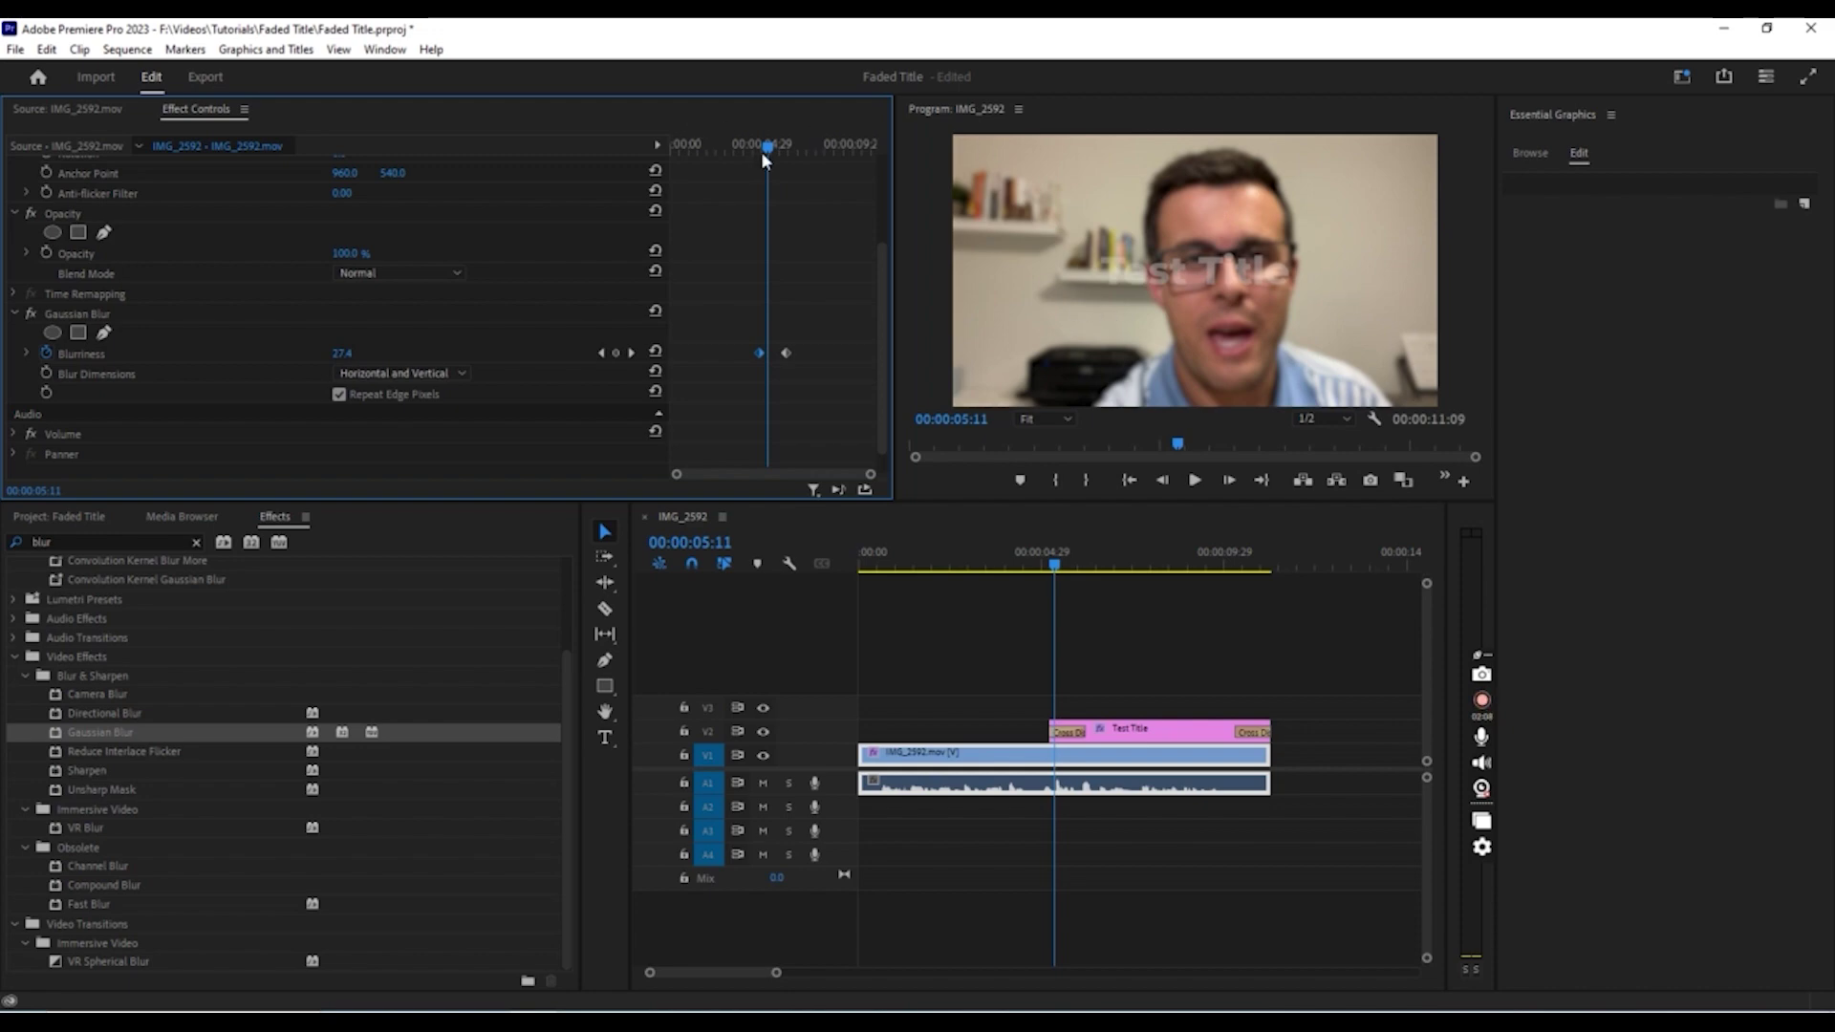
pyautogui.moveTo(765, 147); pyautogui.dragTo(768, 146)
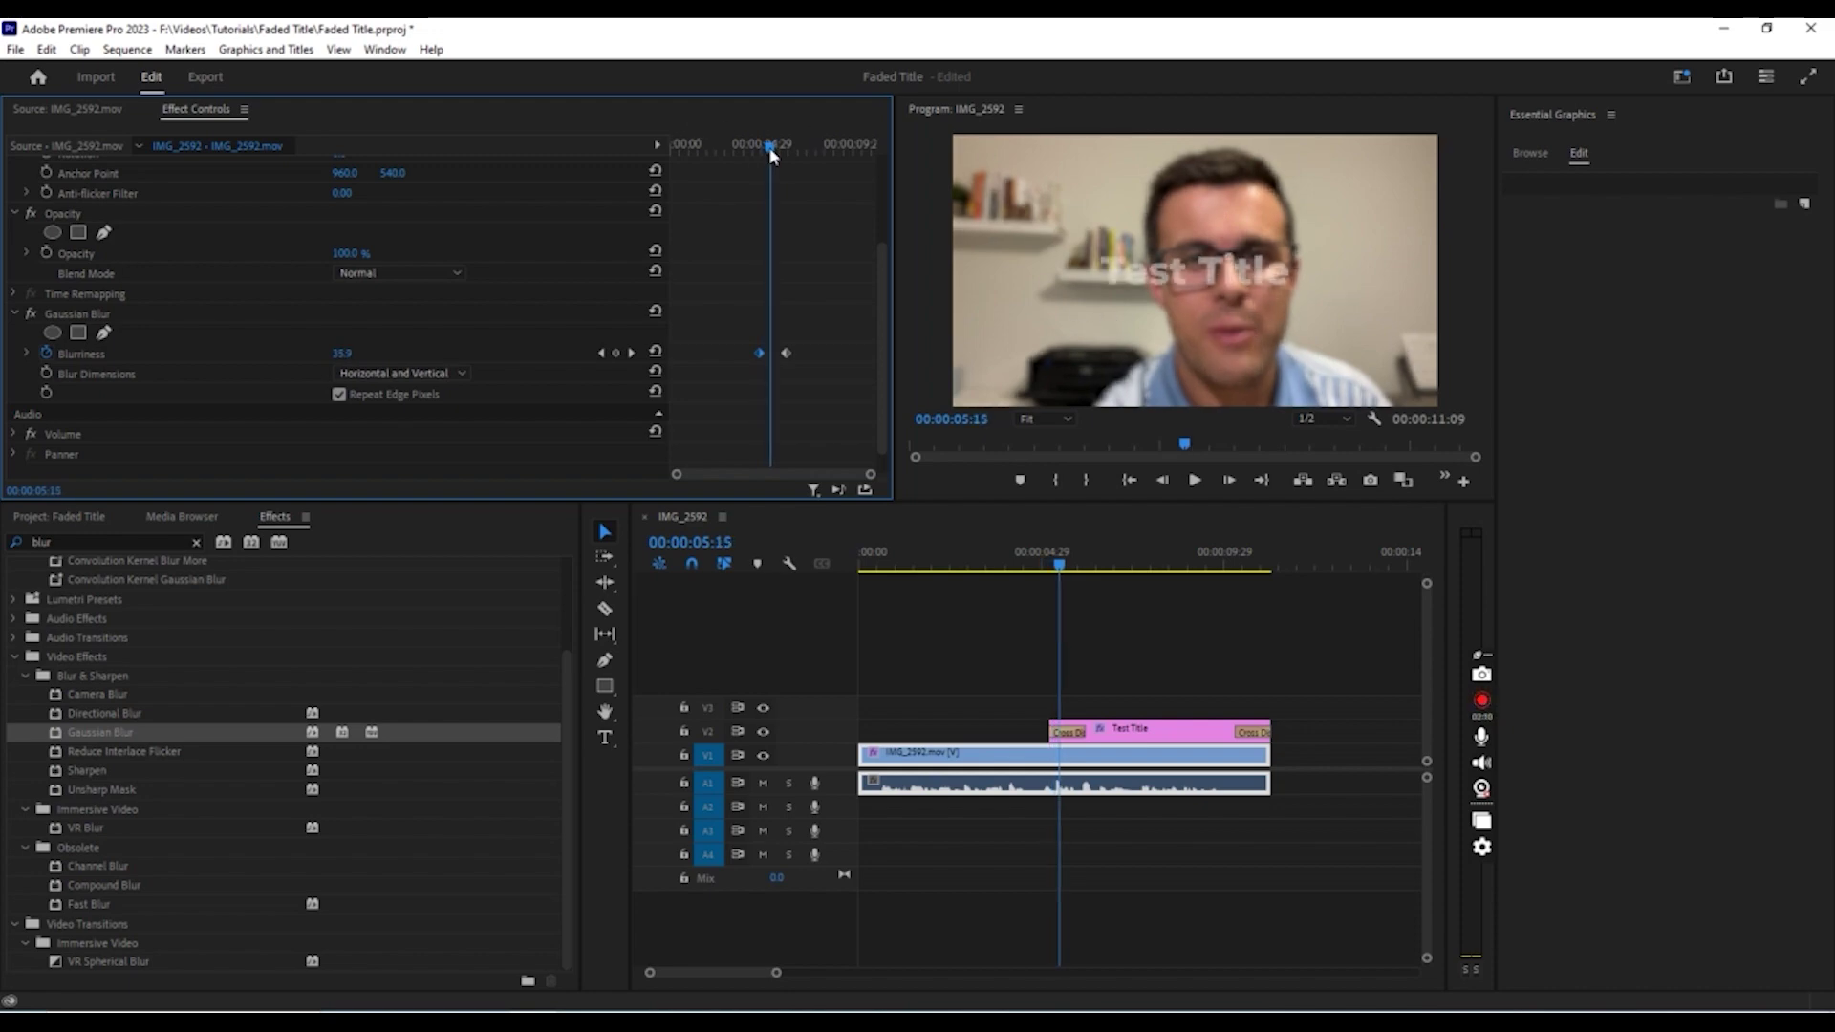
pyautogui.moveTo(761, 355); pyautogui.dragTo(789, 359)
pyautogui.moveTo(731, 146); pyautogui.dragTo(621, 157)
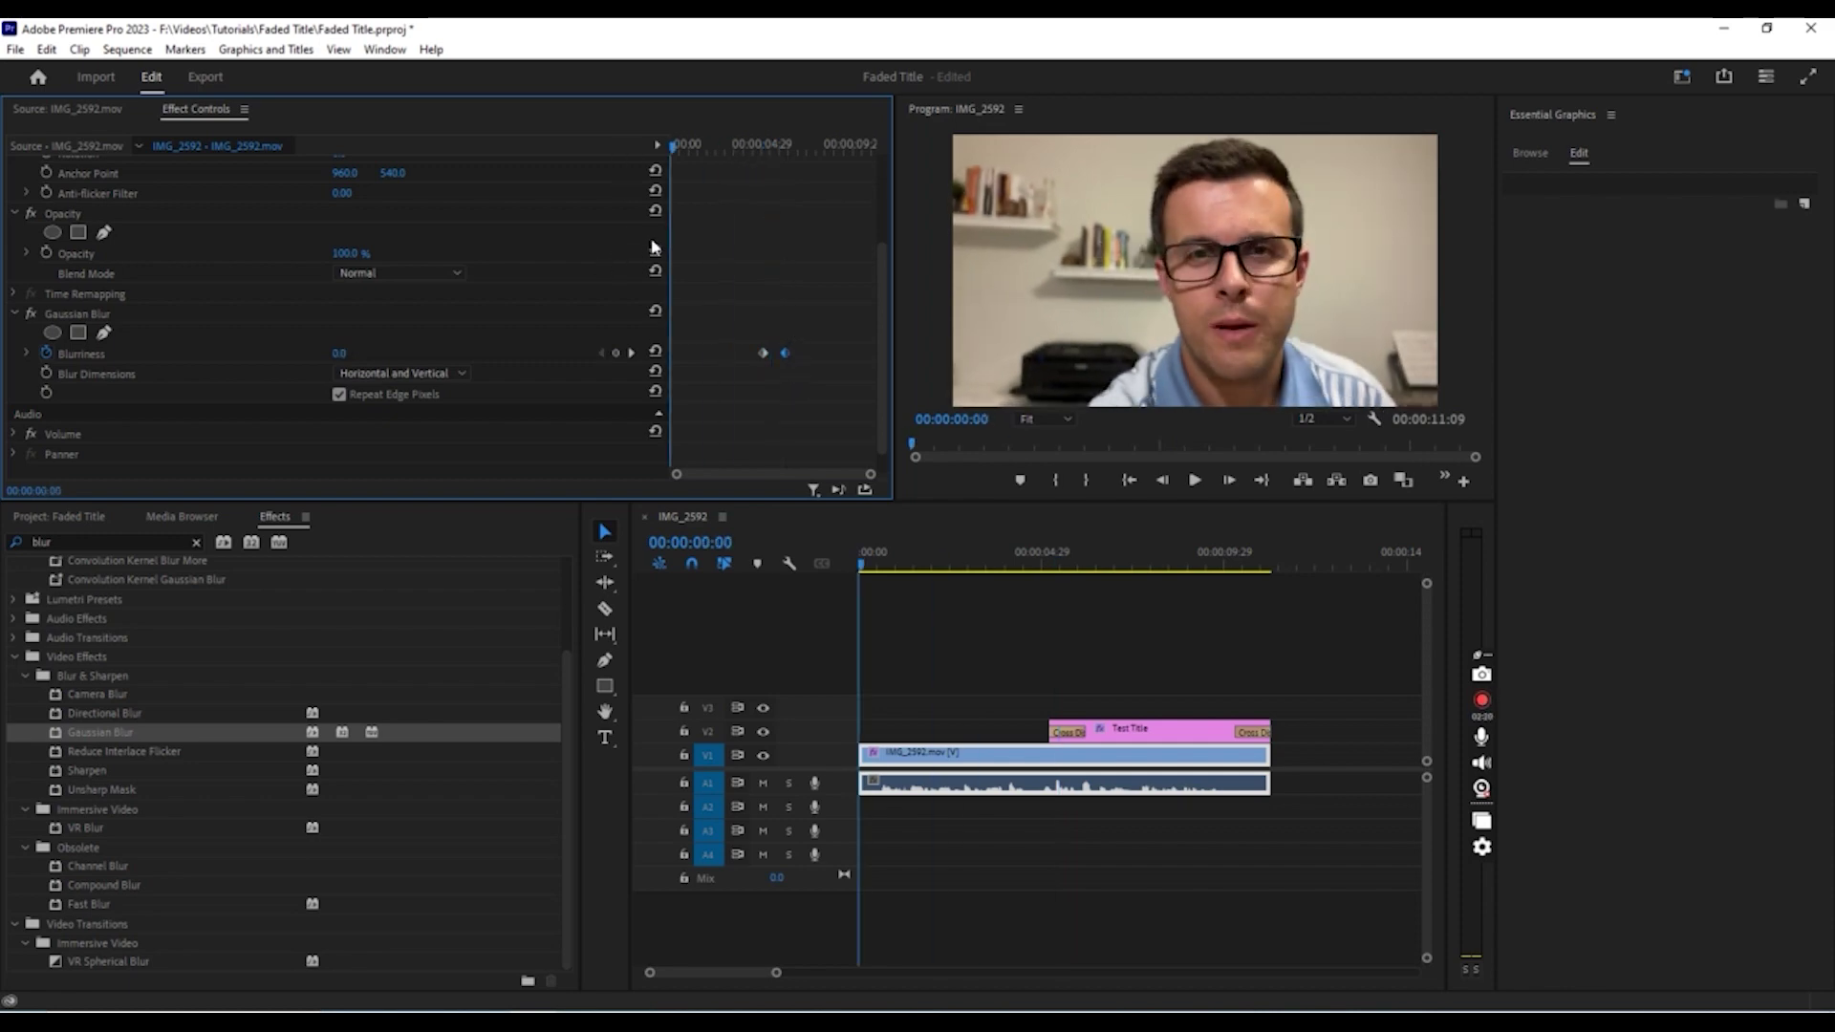
pyautogui.press('space')
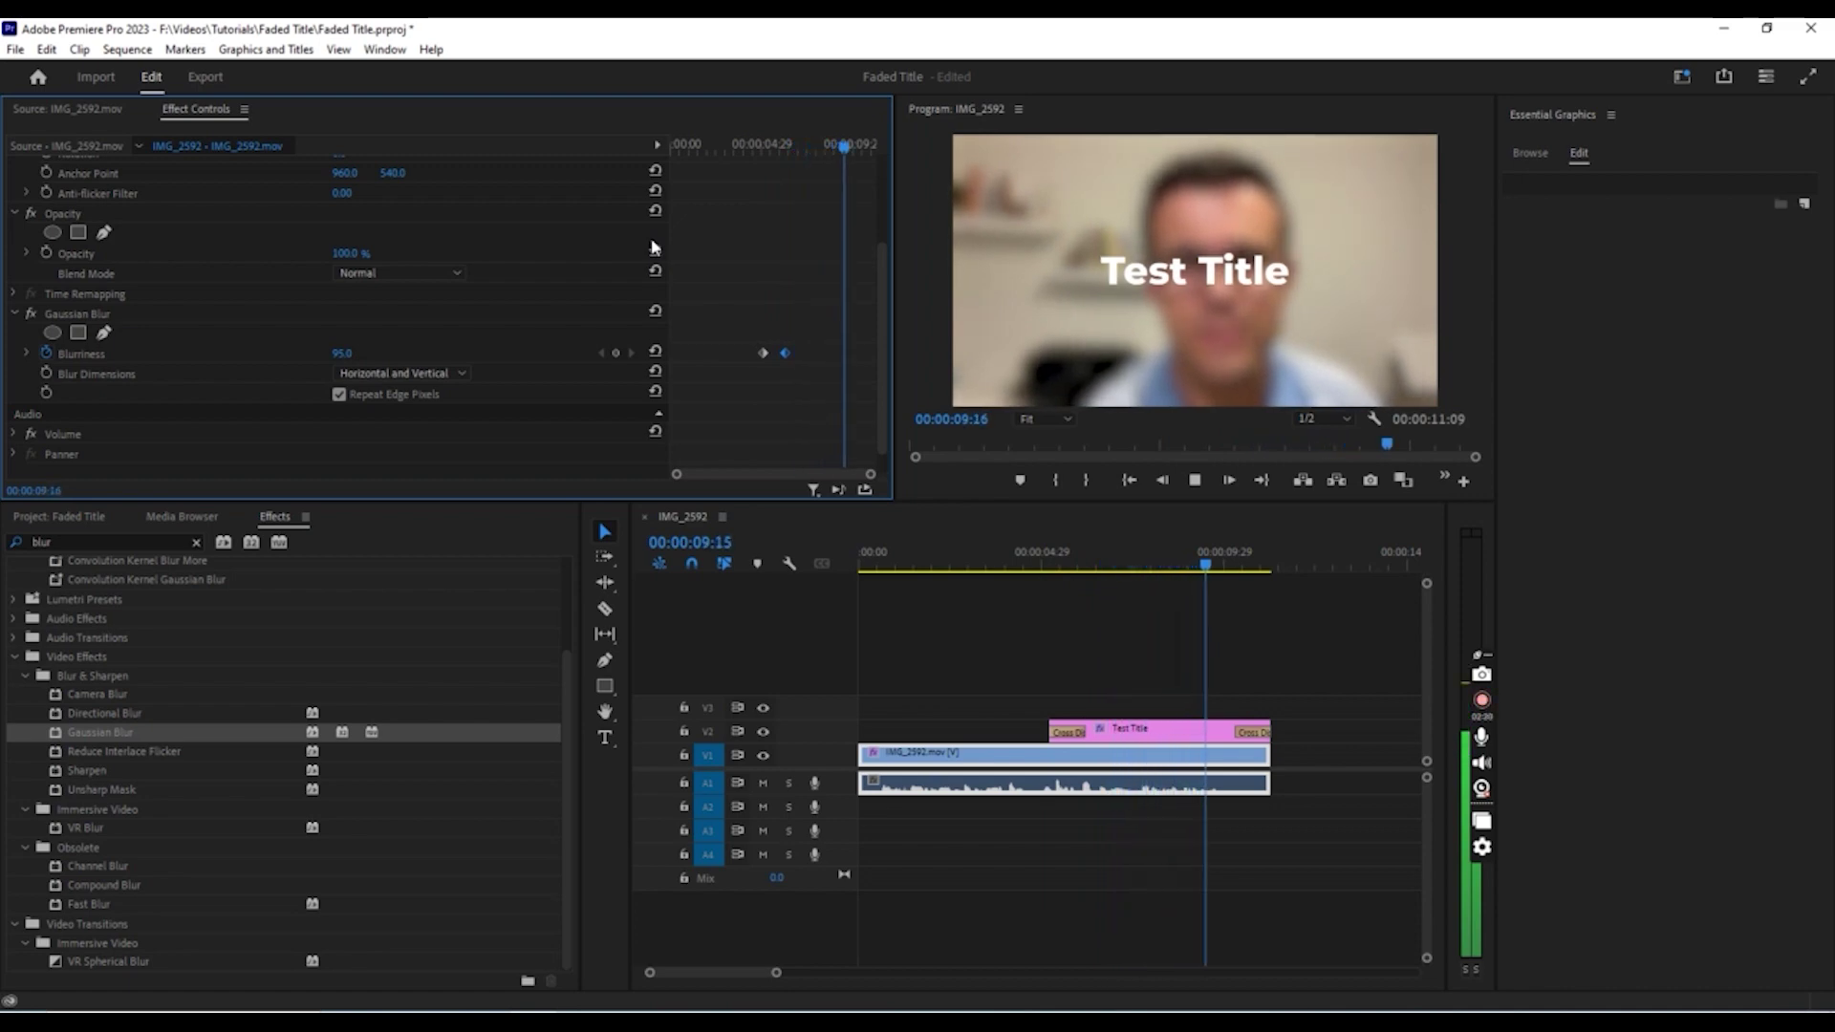
pyautogui.press('space')
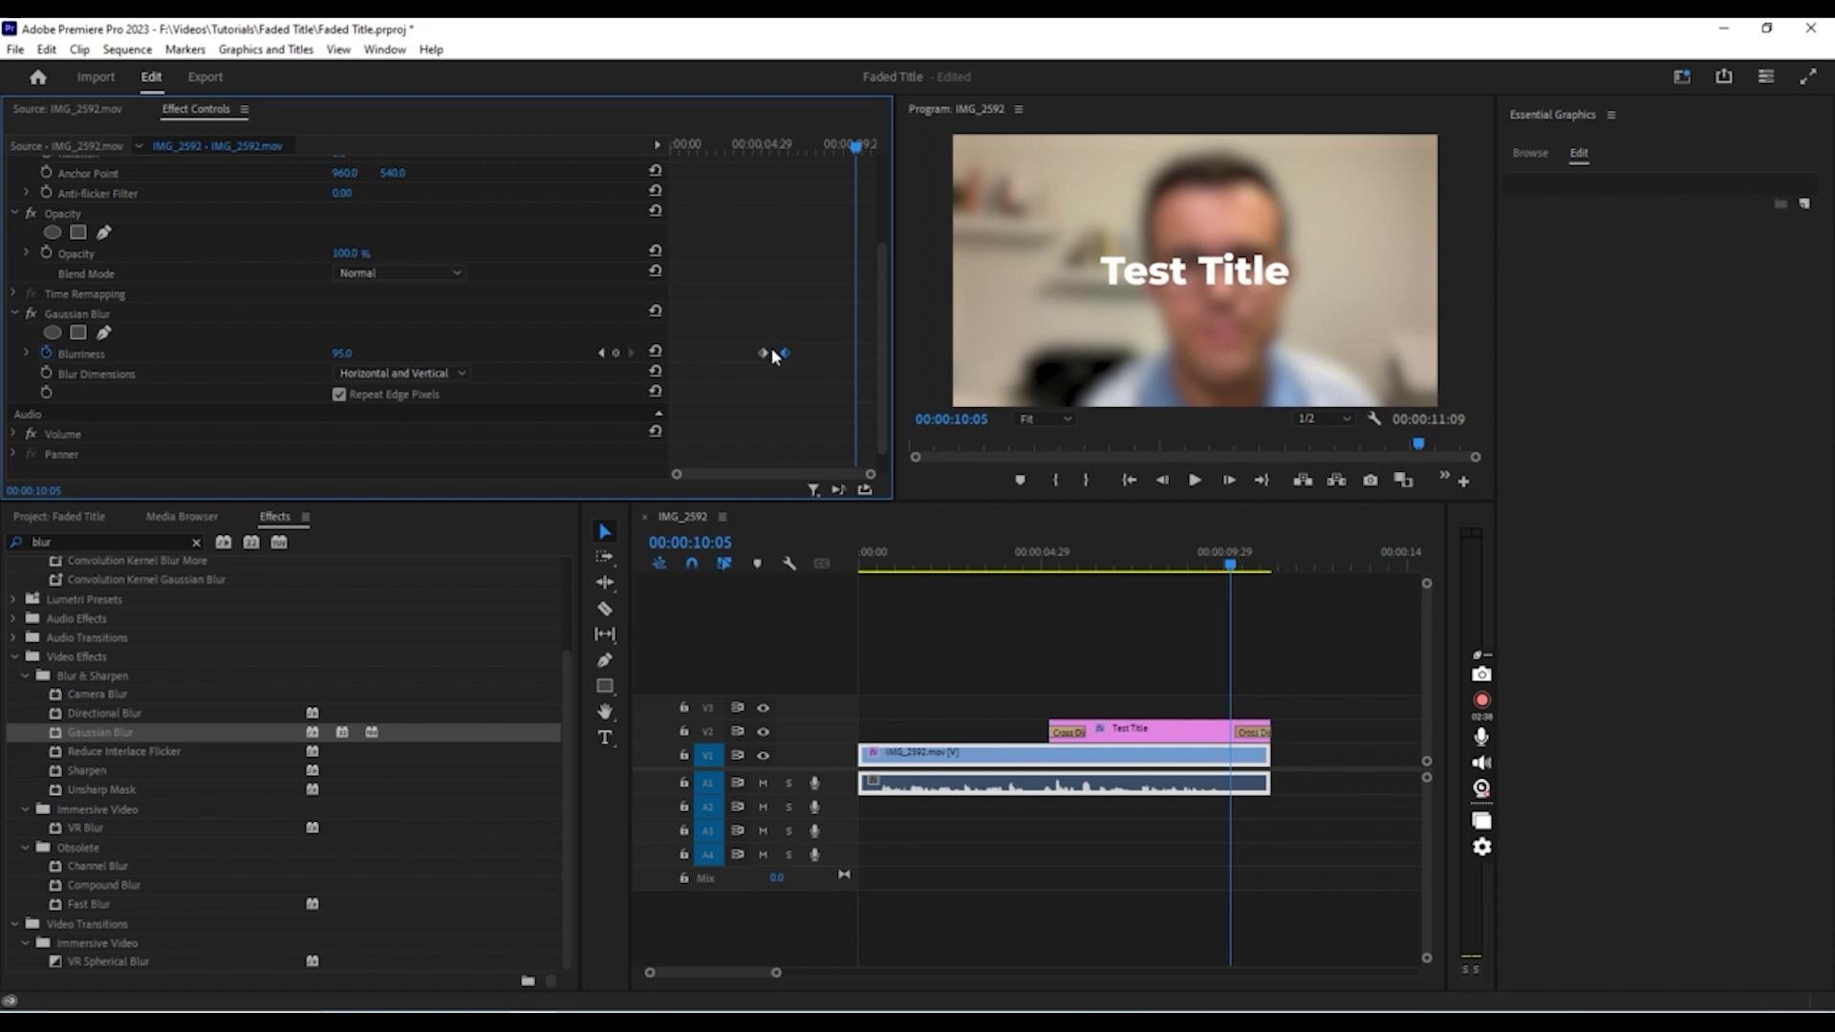
# - Add a 197.0 Blurriness keyframe near 00:00:10:05, then play from the title start
pyautogui.moveTo(337, 356); pyautogui.dragTo(429, 357)
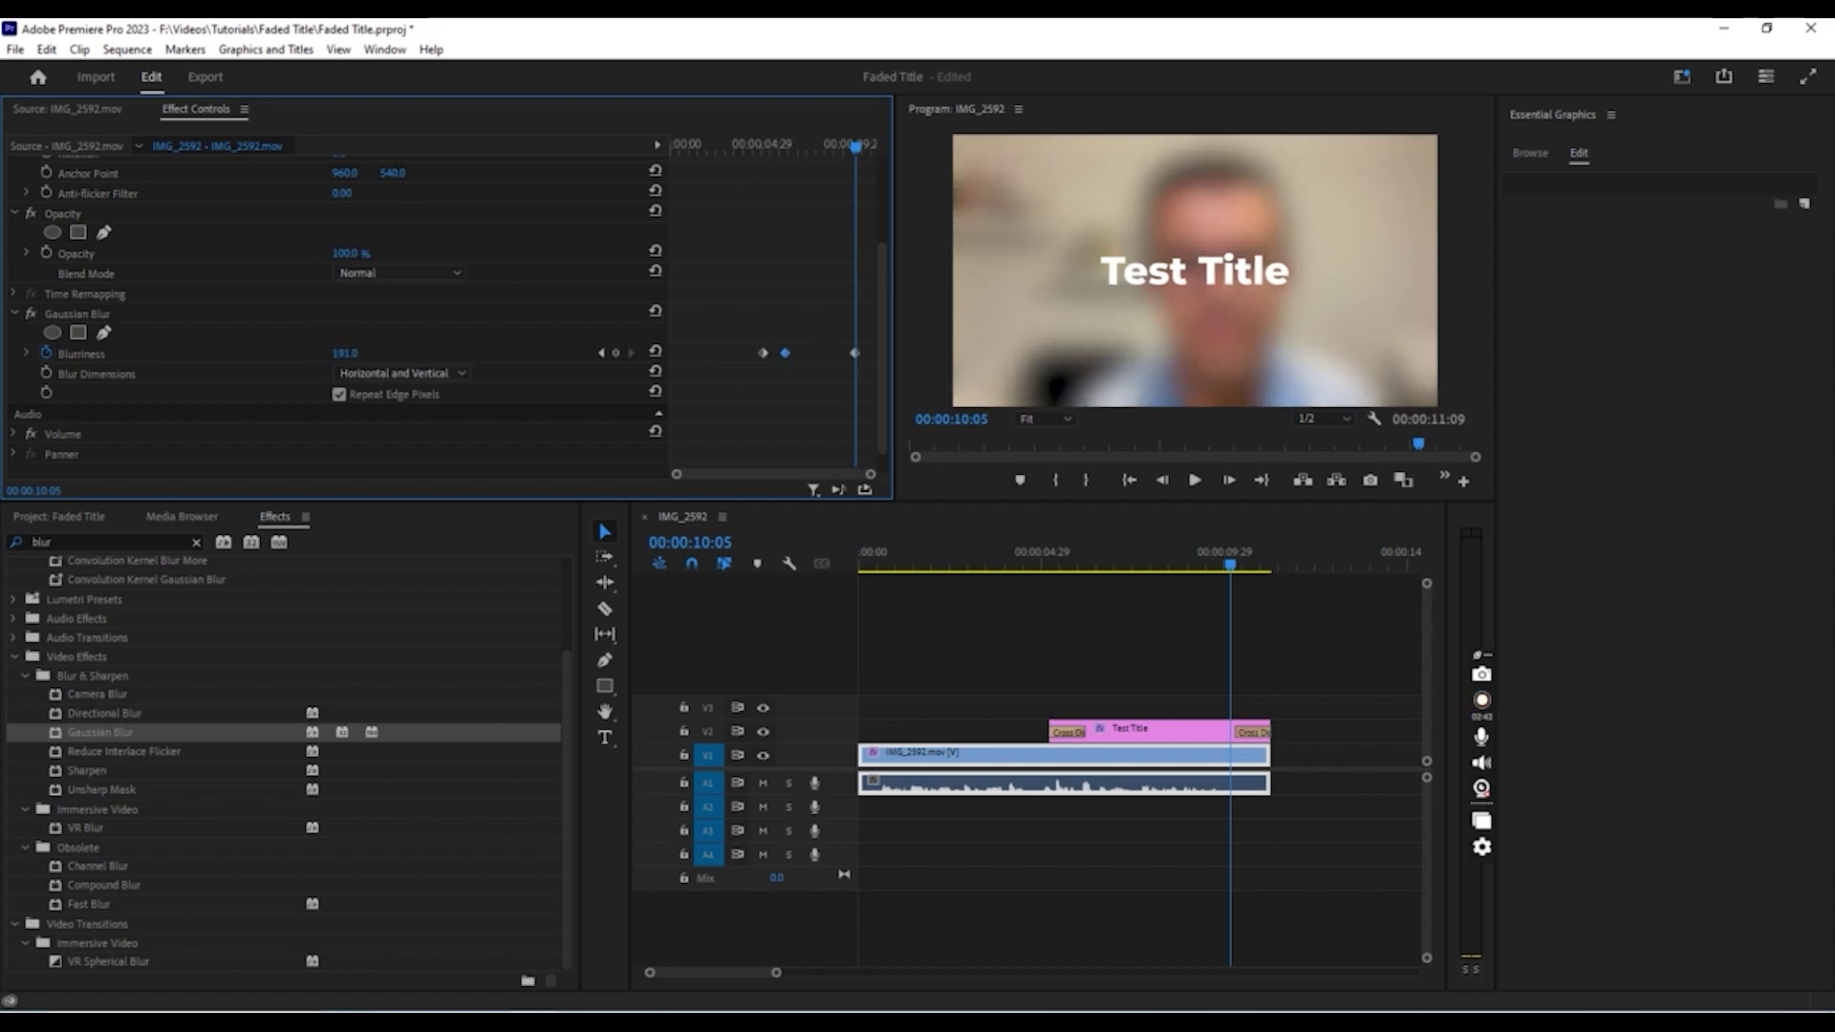
pyautogui.click(856, 352)
pyautogui.click(777, 148)
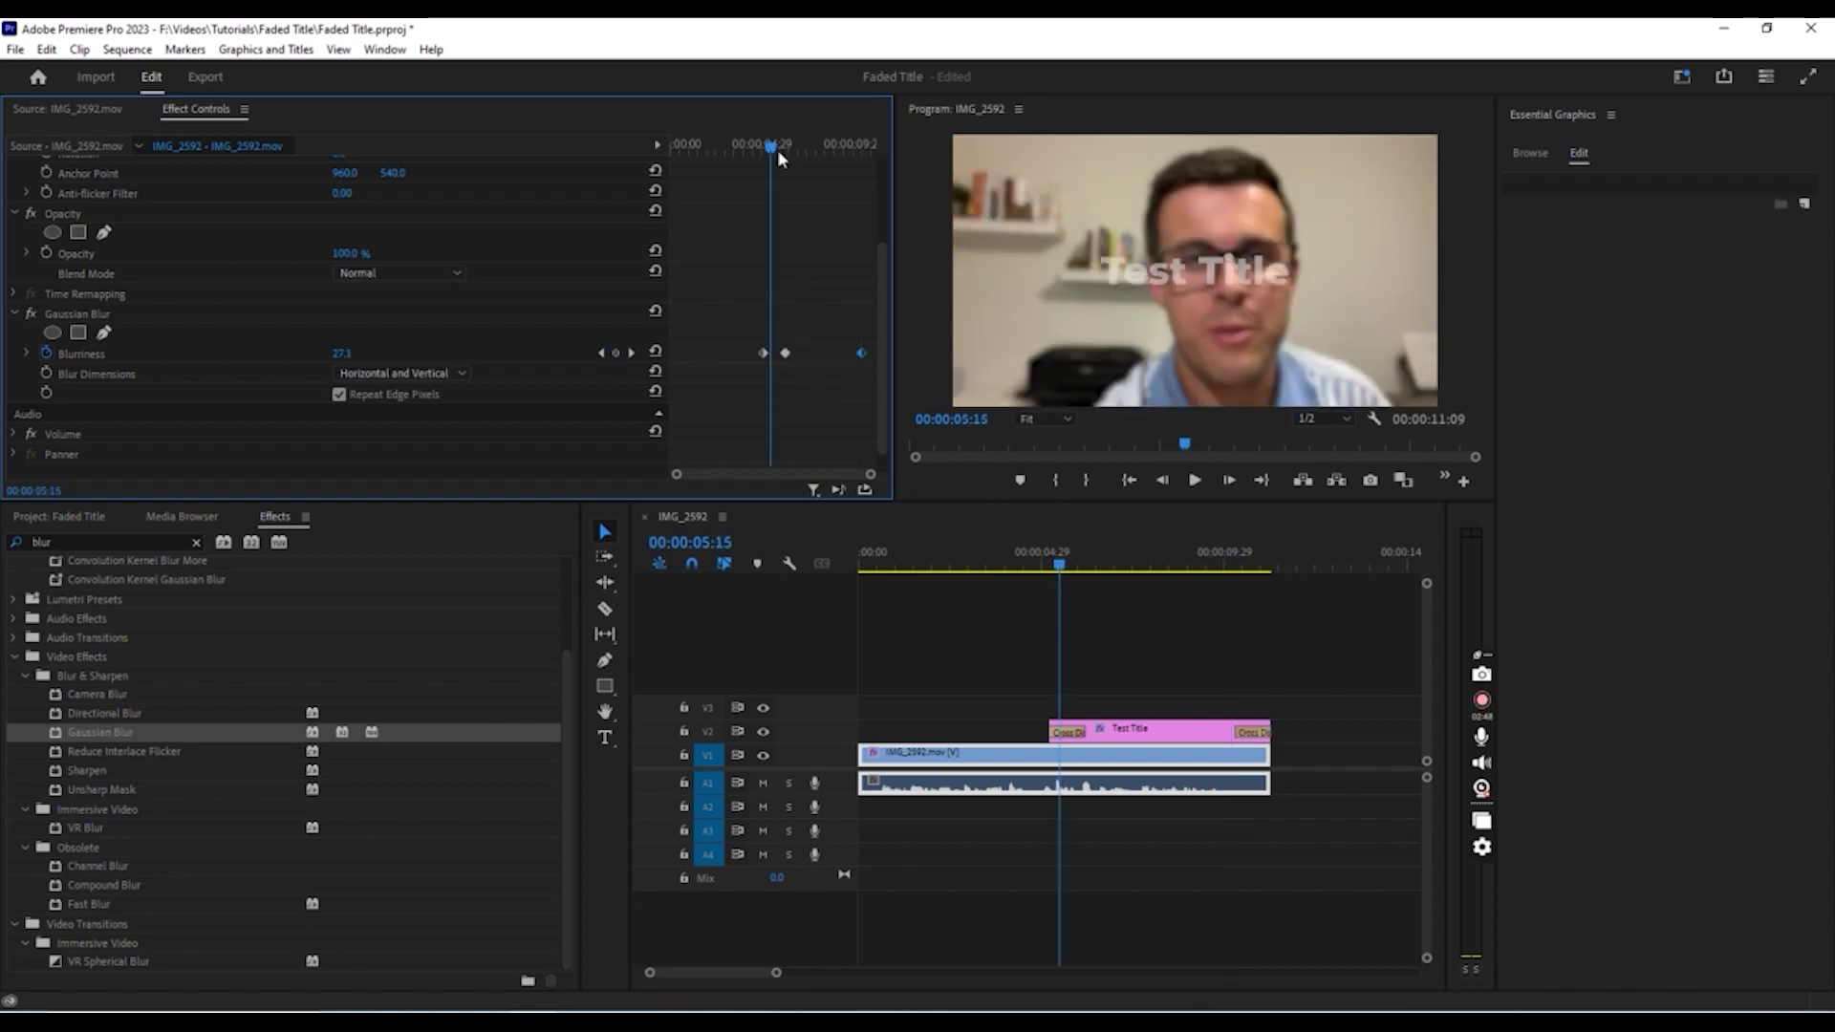
pyautogui.press('space')
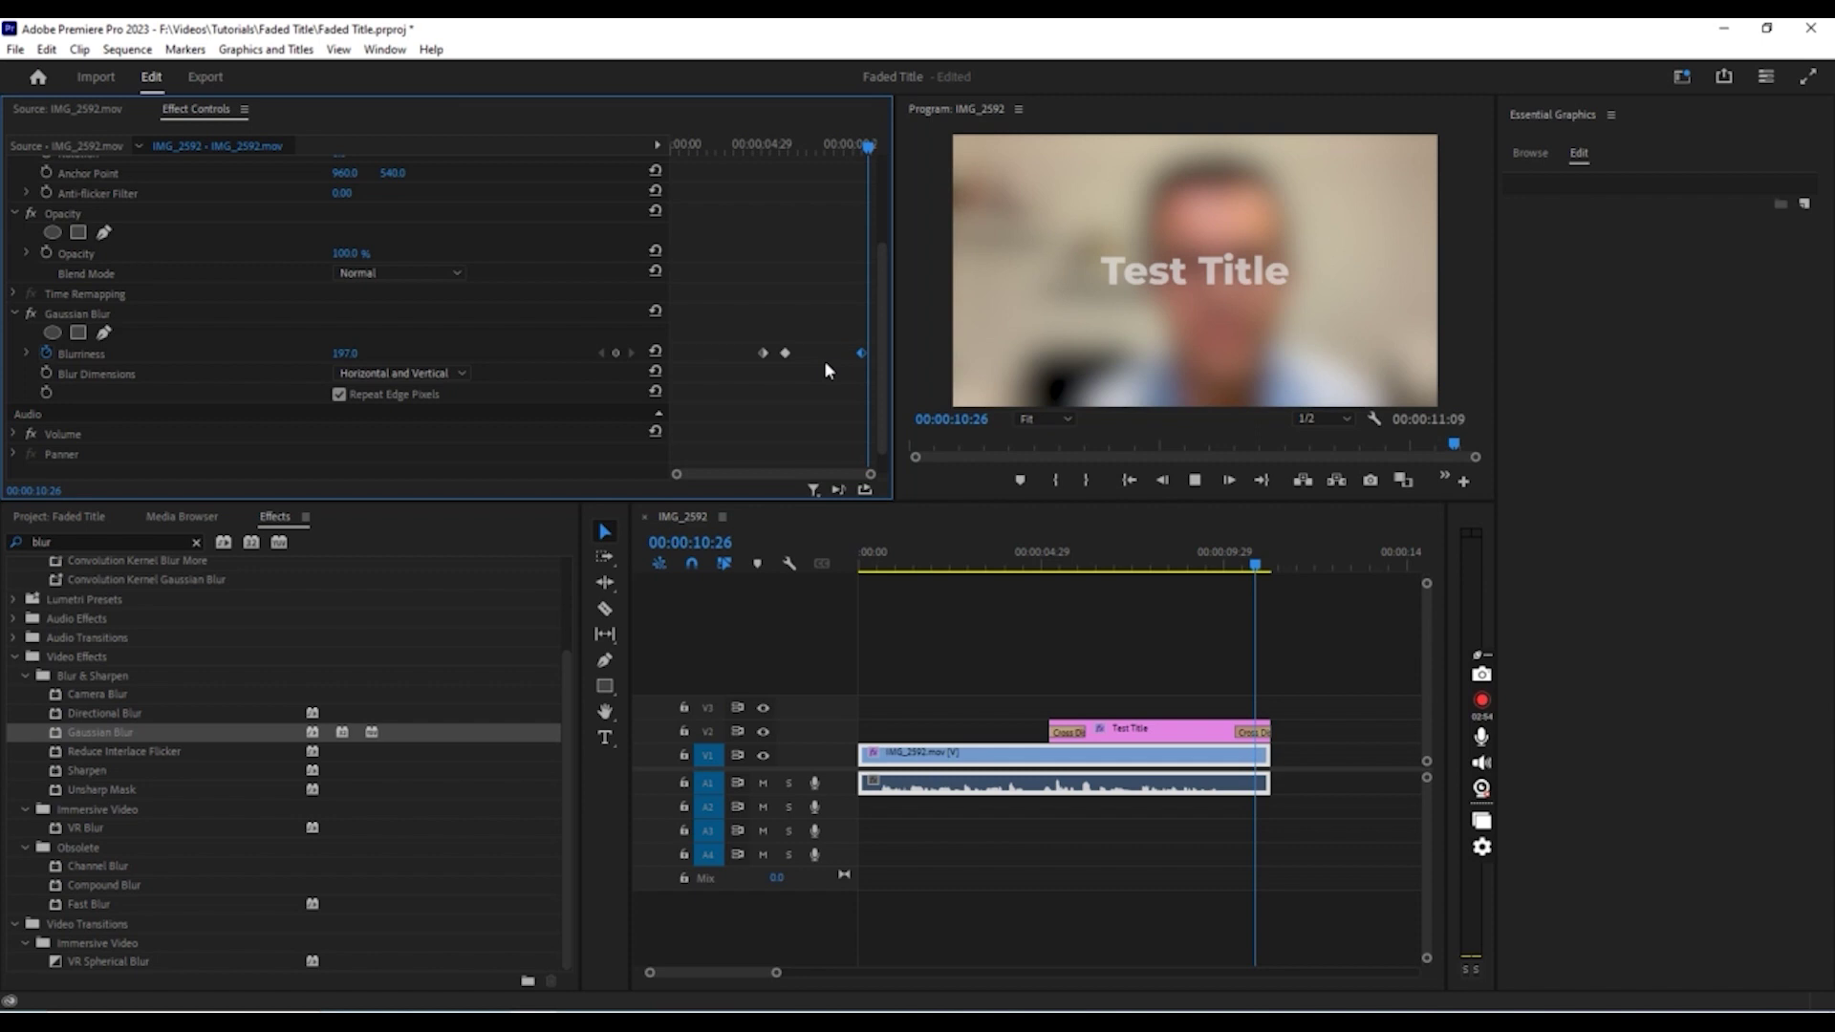
pyautogui.press('space')
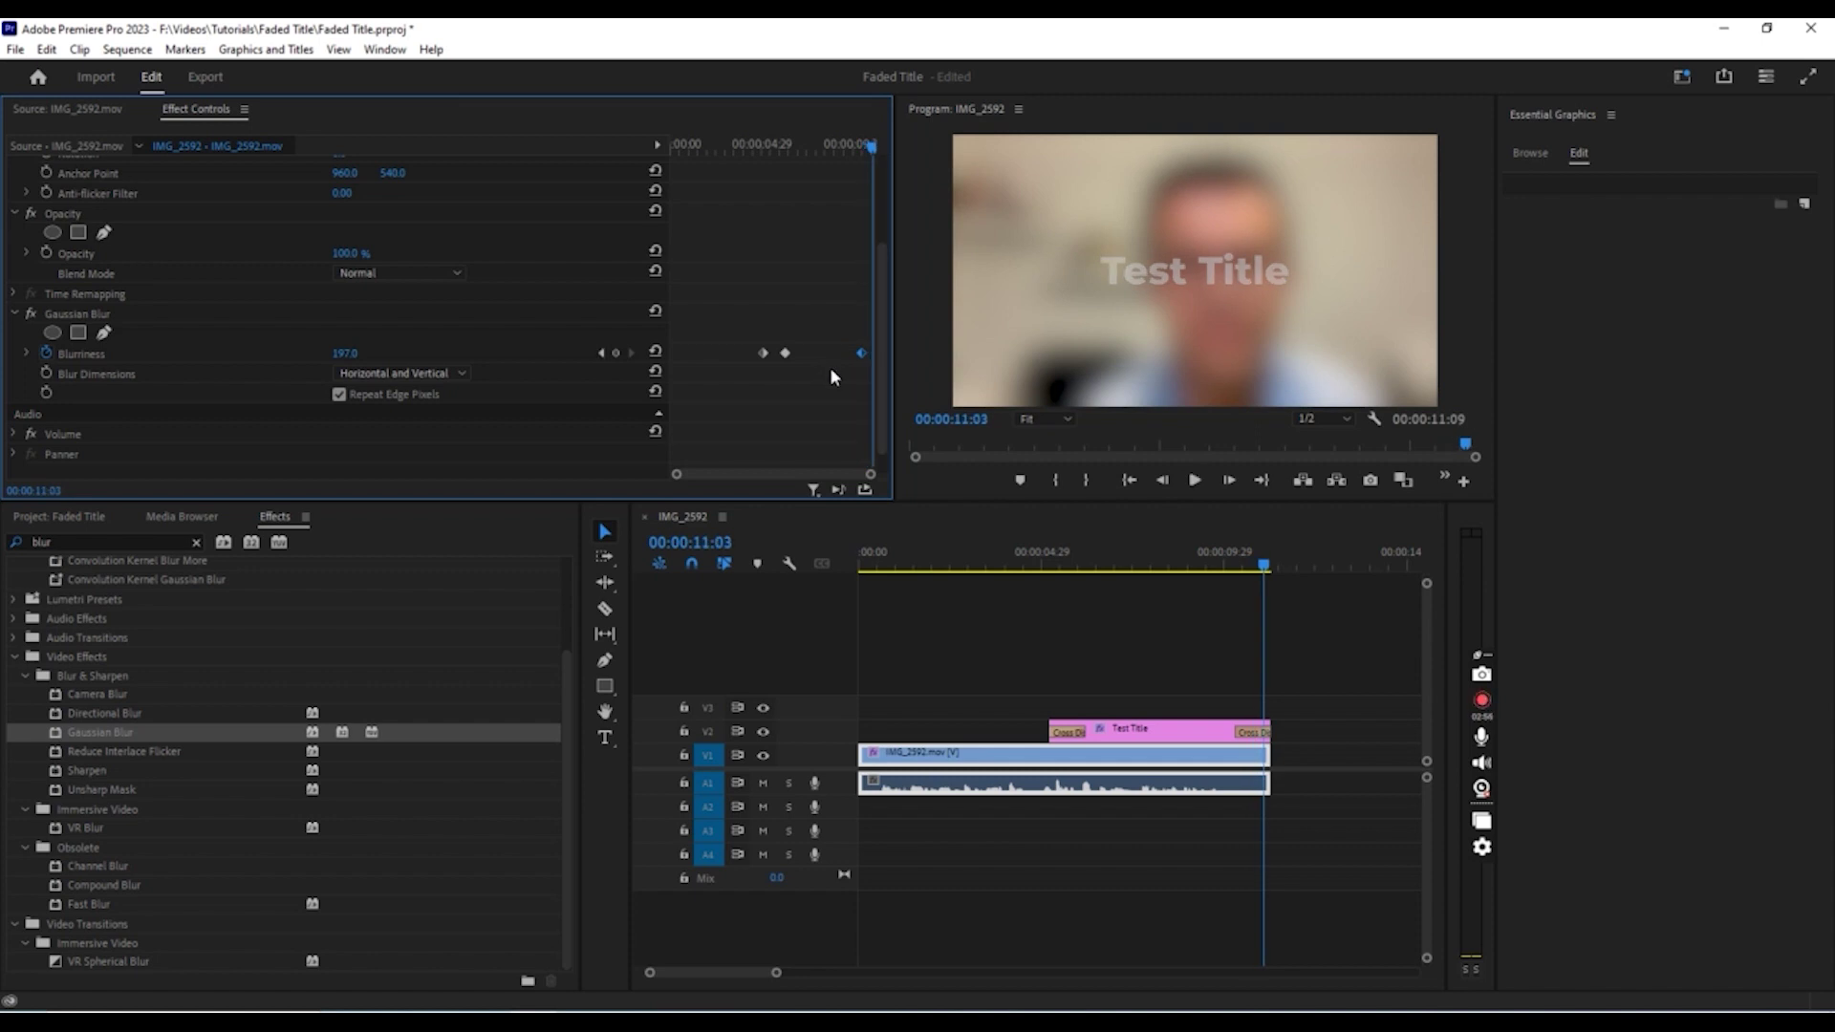